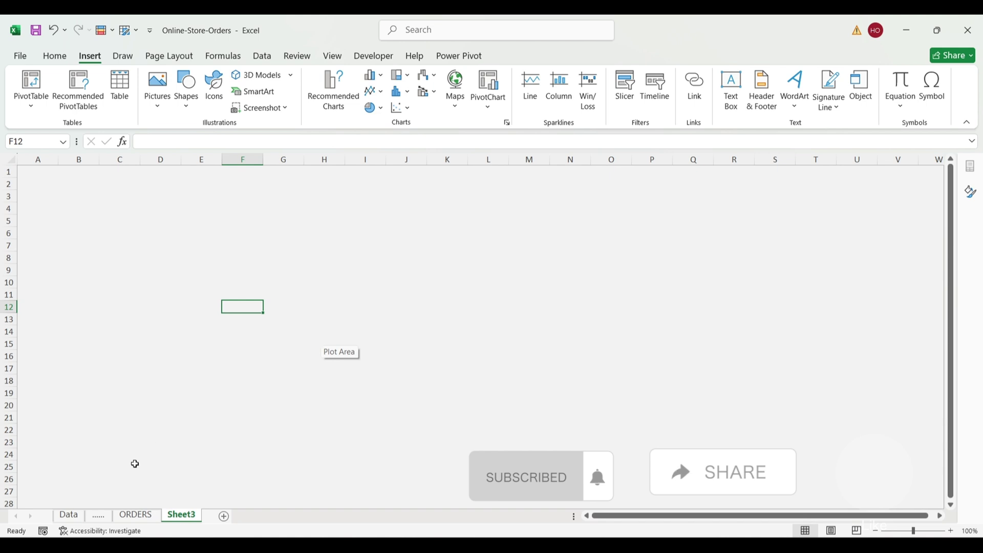
# Open the ORDERS sheet and inspect the Product slicer on the Orders Insight dashboard.
pyautogui.click(134, 515)
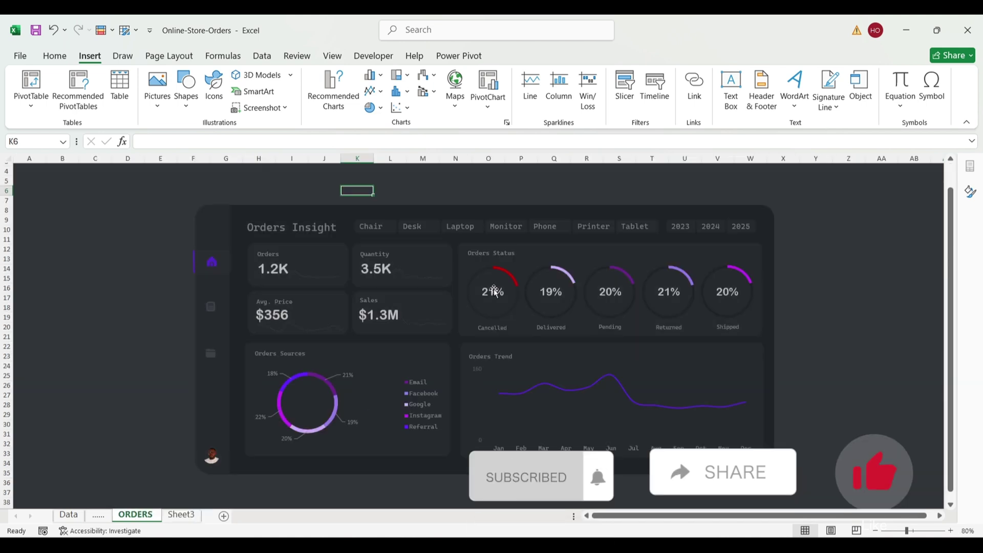
pyautogui.click(618, 235)
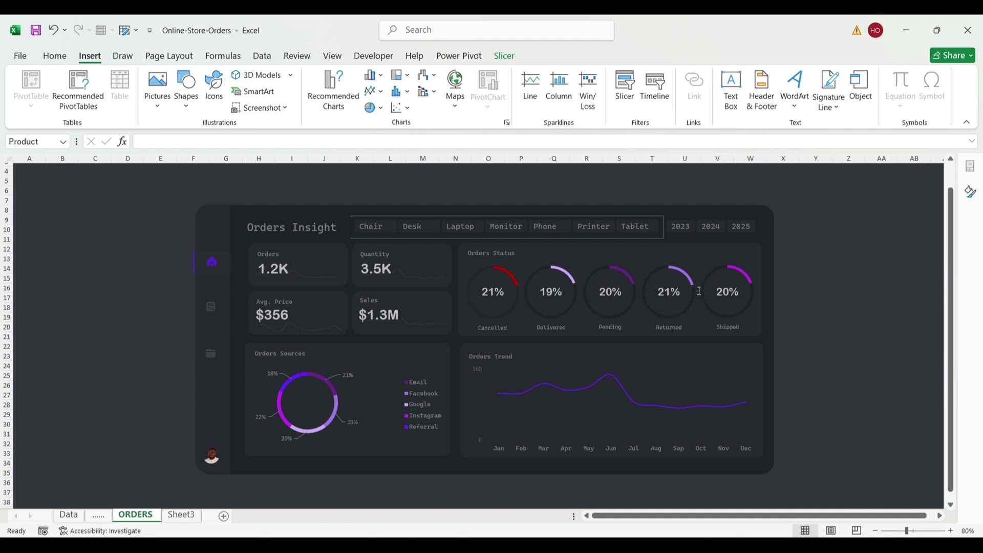
pyautogui.click(161, 405)
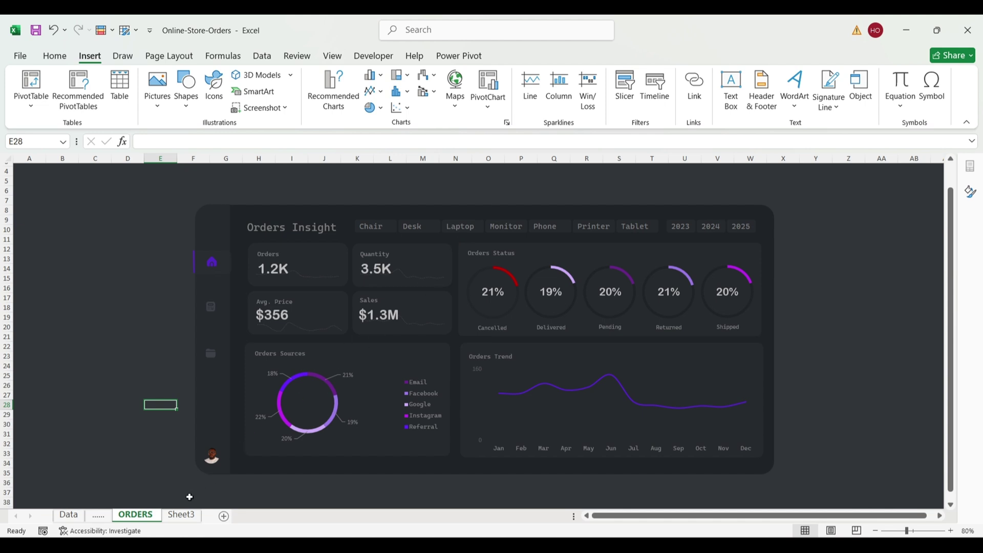
# On Sheet3, draw a white rectangle over D3:K6 with no text or shape outline.
pyautogui.click(180, 516)
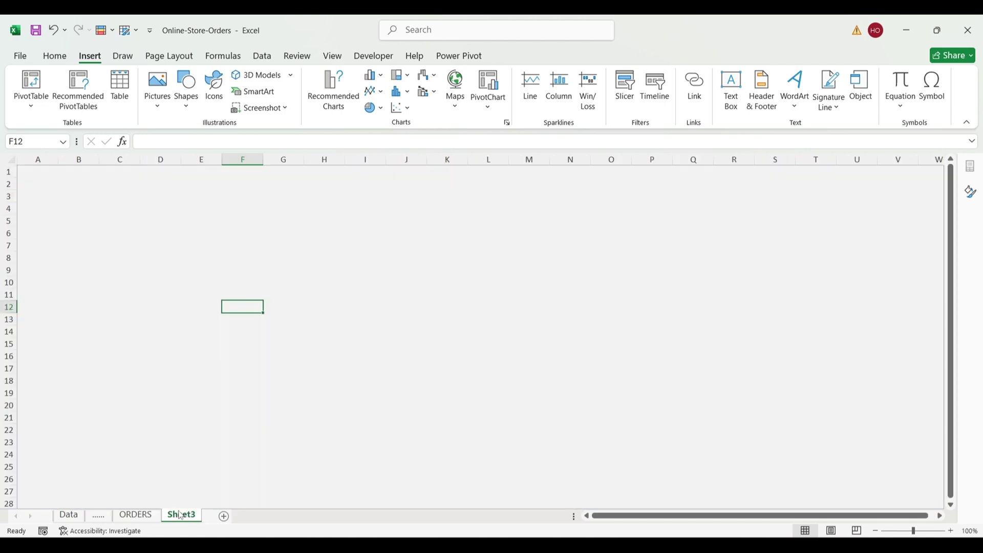
pyautogui.click(183, 101)
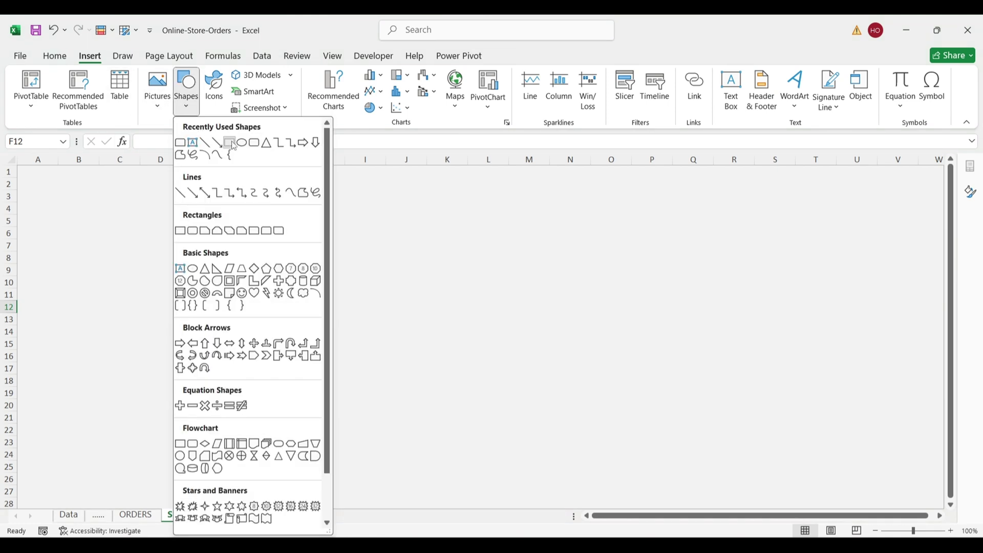
pyautogui.click(231, 140)
pyautogui.moveTo(171, 191); pyautogui.dragTo(456, 236)
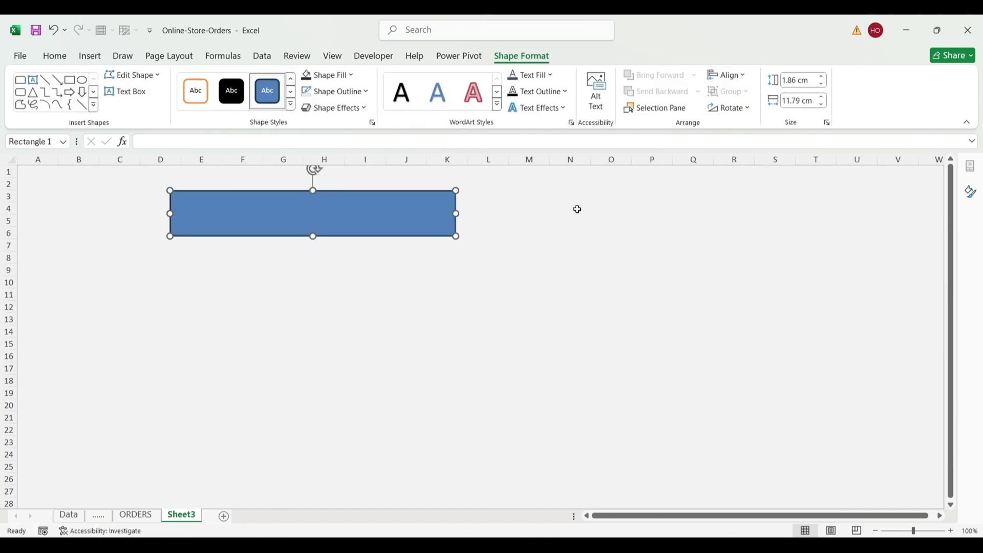
pyautogui.click(196, 91)
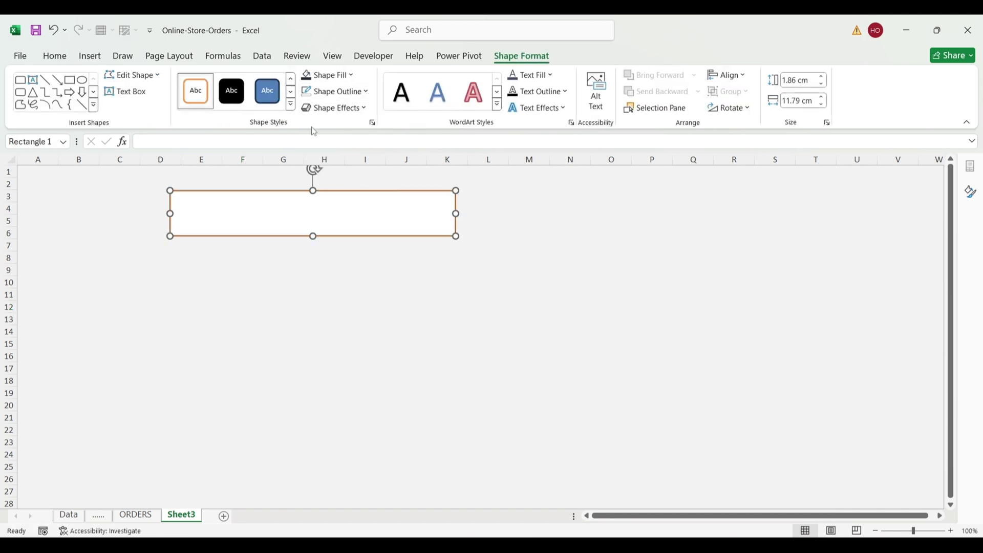
pyautogui.click(562, 93)
pyautogui.click(547, 287)
pyautogui.click(368, 92)
pyautogui.click(330, 286)
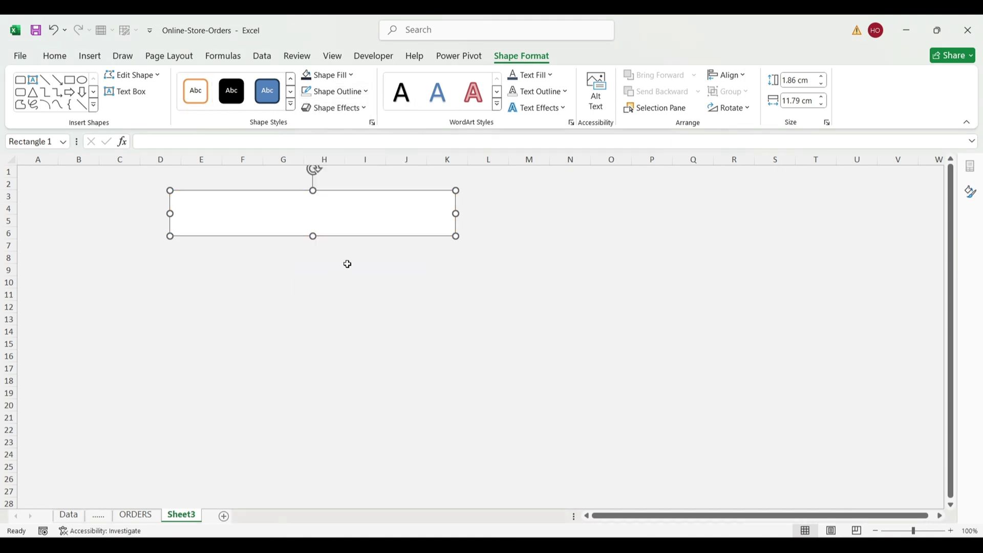
pyautogui.click(244, 307)
# Duplicate the rectangle below it in rows 9–12 and fill the copy dark charcoal.
pyautogui.click(251, 212)
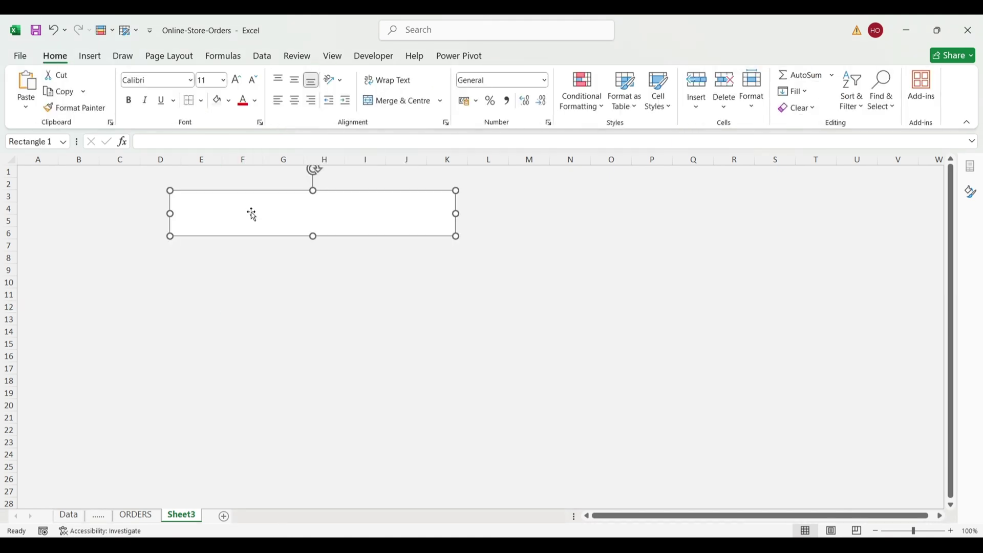
pyautogui.hotkey('ctrl', 'd')
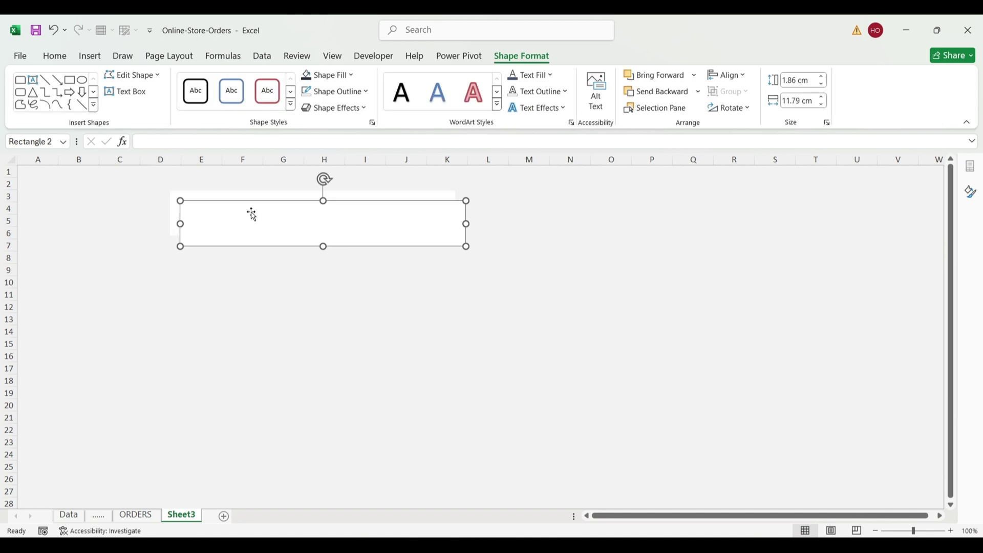
pyautogui.moveTo(254, 217); pyautogui.dragTo(244, 281)
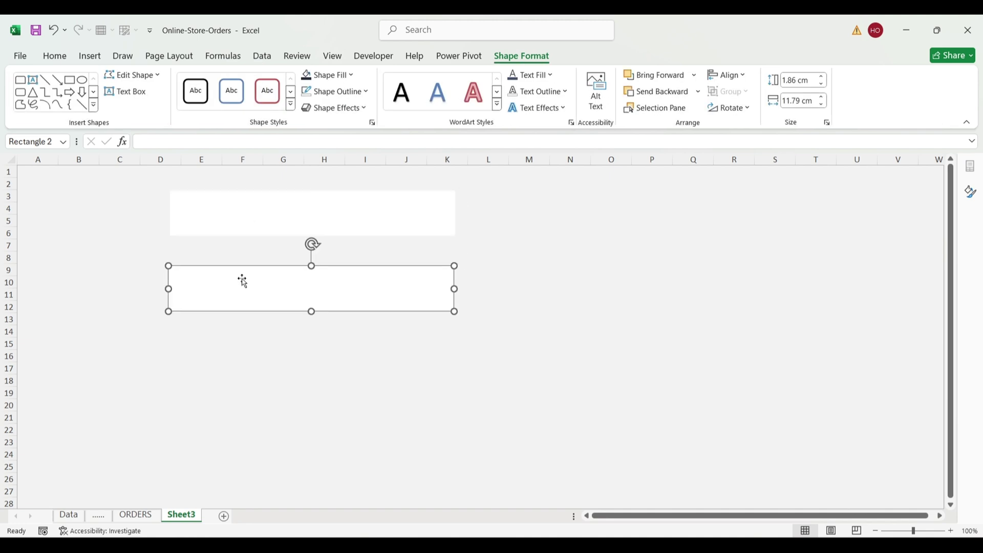
pyautogui.click(54, 57)
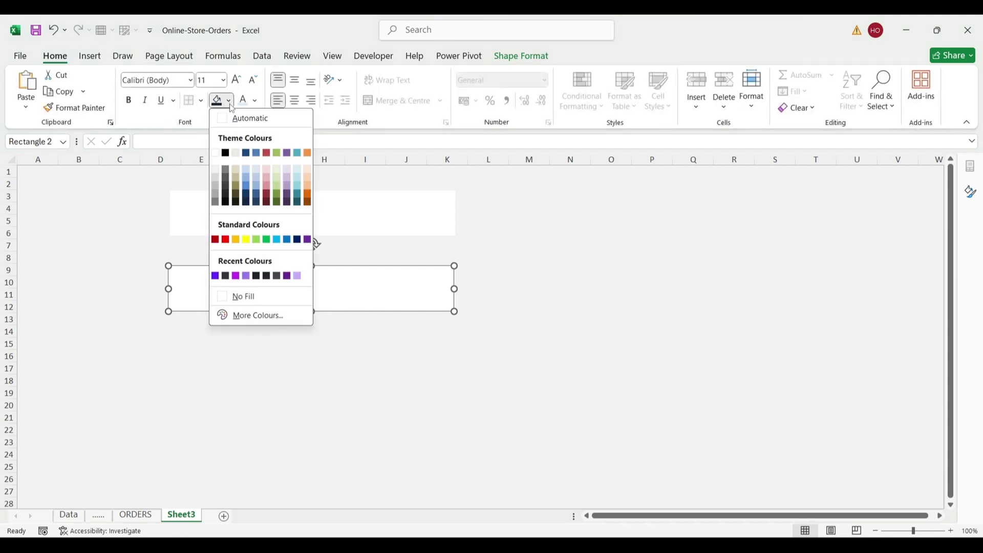
pyautogui.click(229, 100)
pyautogui.click(228, 278)
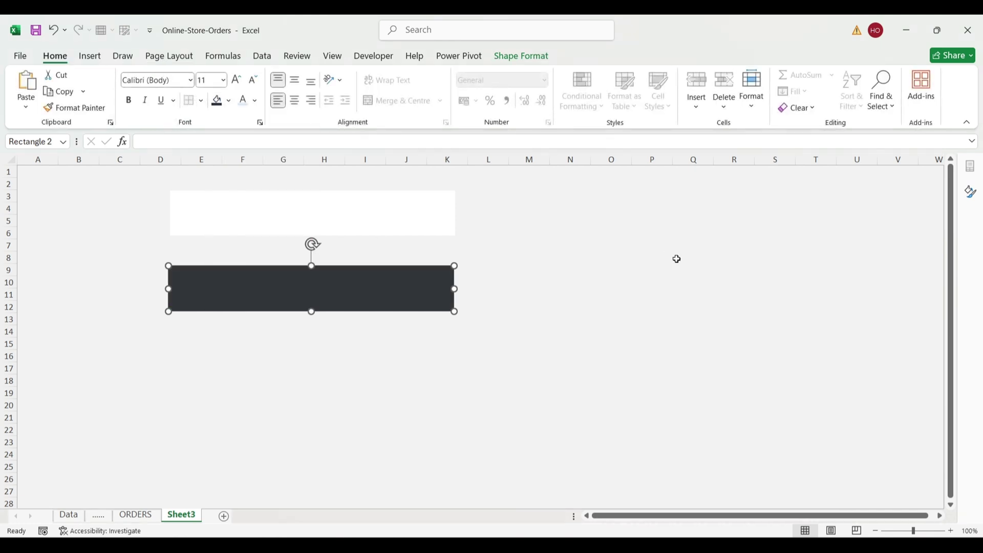
# Nudge the white and dark rectangles so they line up vertically.
pyautogui.click(529, 269)
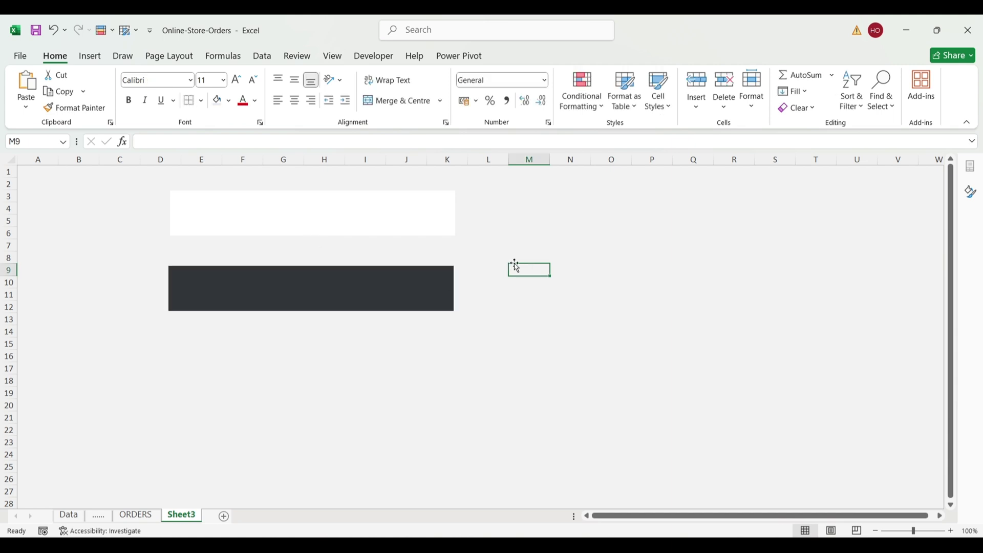
pyautogui.click(353, 206)
pyautogui.moveTo(353, 206); pyautogui.dragTo(355, 216)
pyautogui.click(336, 276)
pyautogui.moveTo(336, 285)
pyautogui.mouseDown()
pyautogui.moveTo(343, 296)
pyautogui.moveTo(339, 285)
pyautogui.mouseUp()
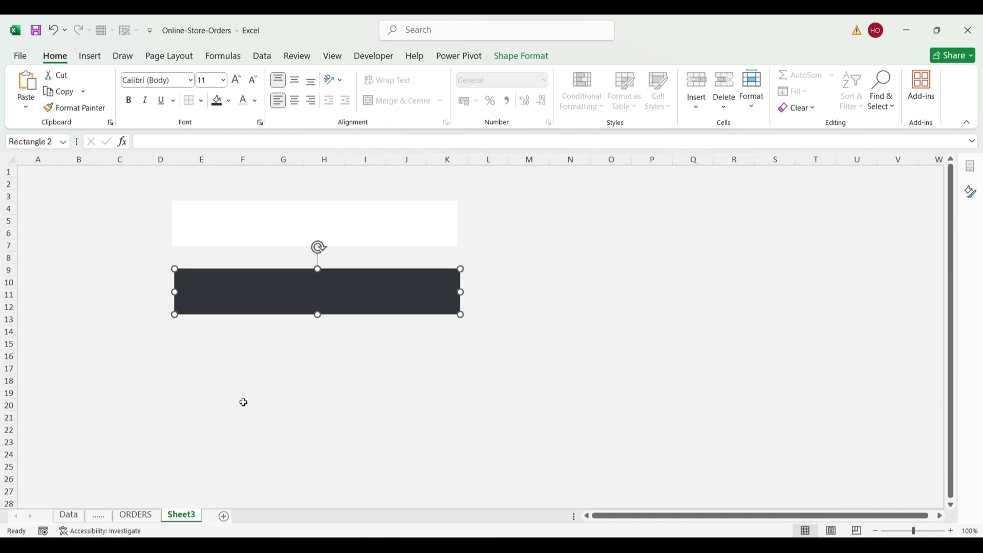
pyautogui.click(245, 379)
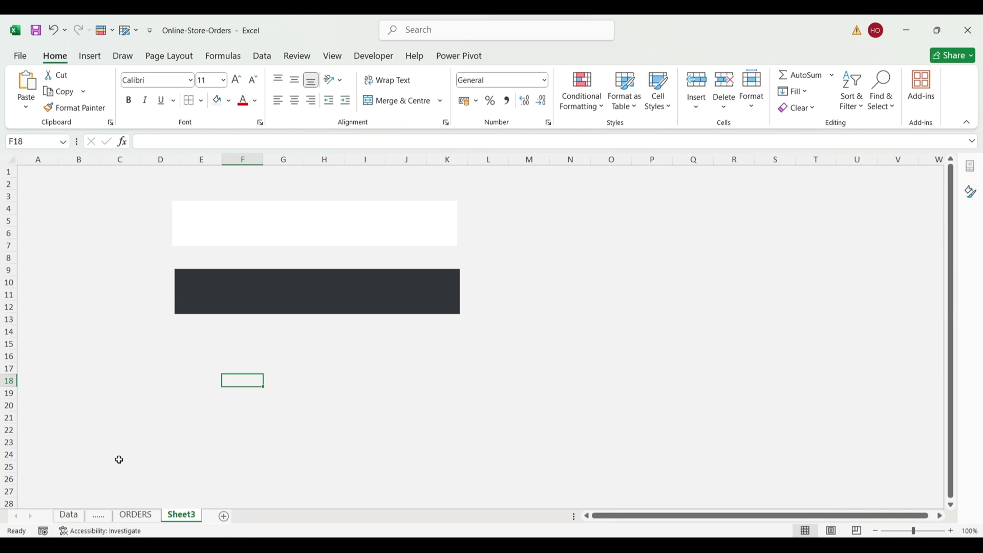
# Insert a Product slicer from the ORDER STATUS pivot table.
pyautogui.click(98, 515)
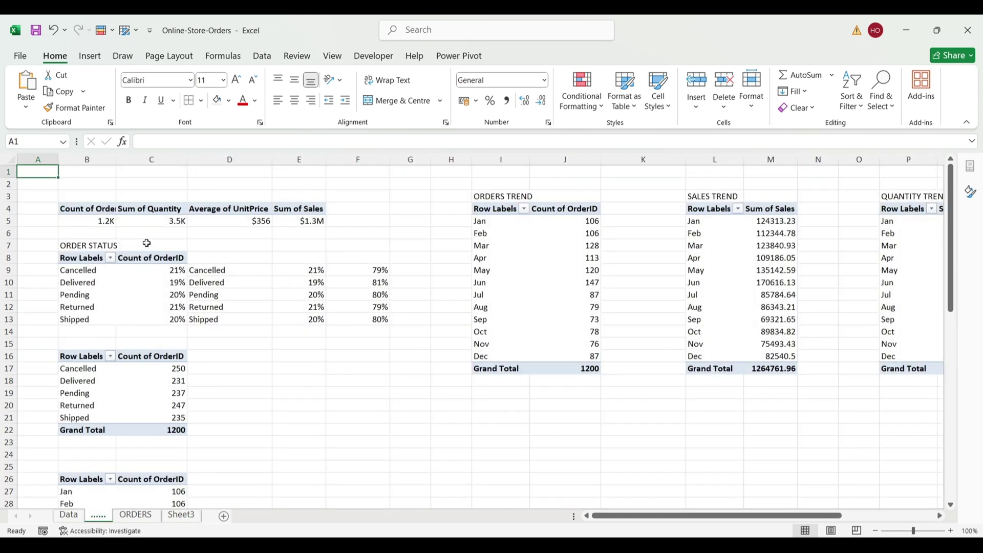
pyautogui.click(164, 271)
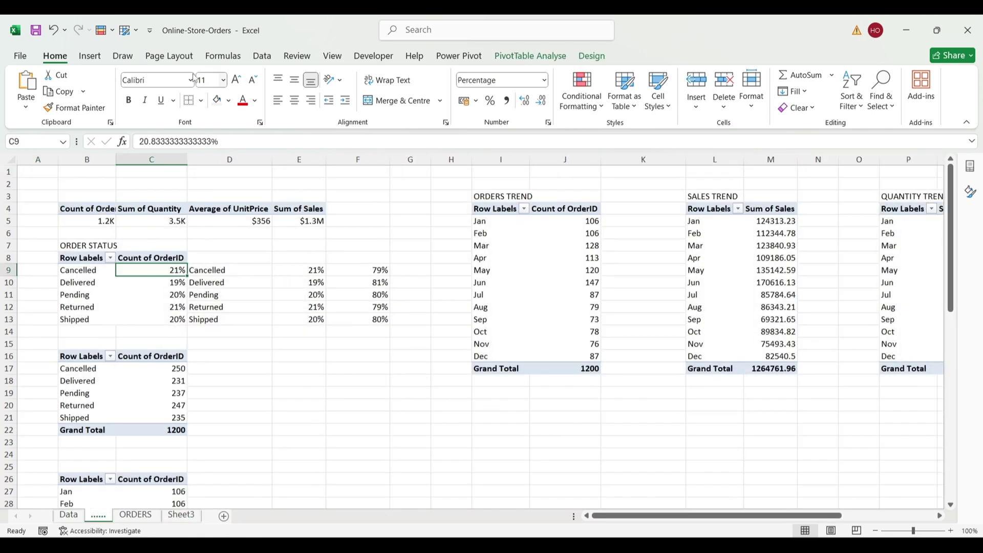
pyautogui.click(90, 57)
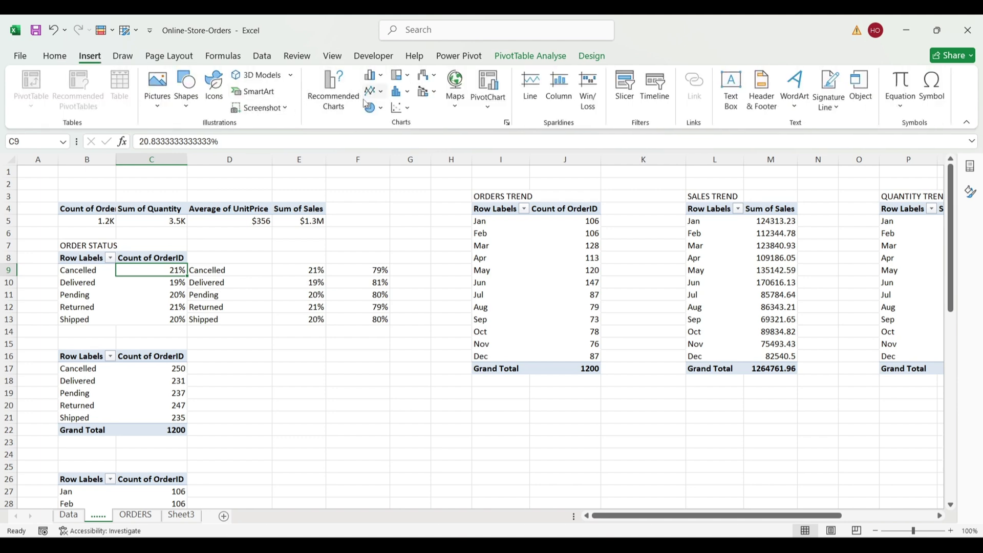
pyautogui.click(624, 91)
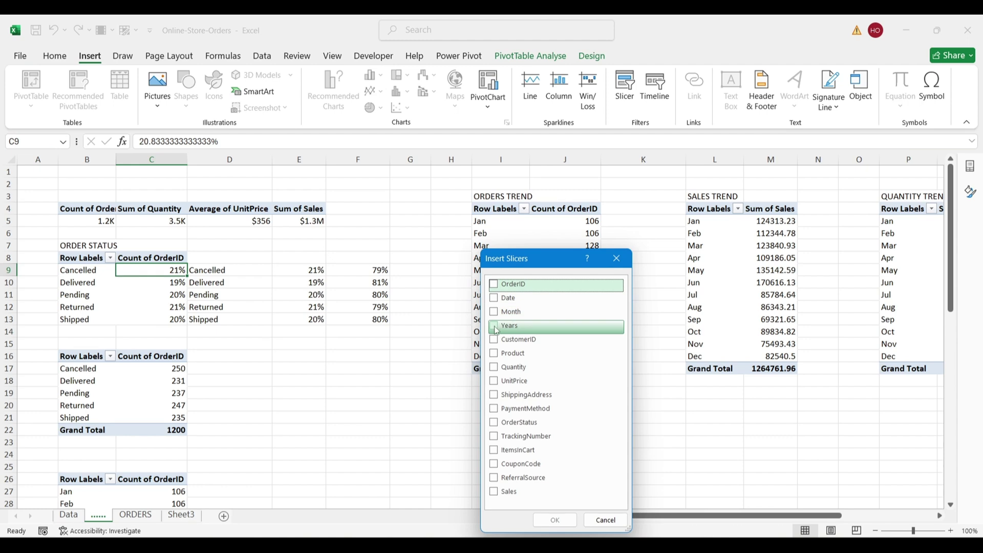
pyautogui.click(498, 358)
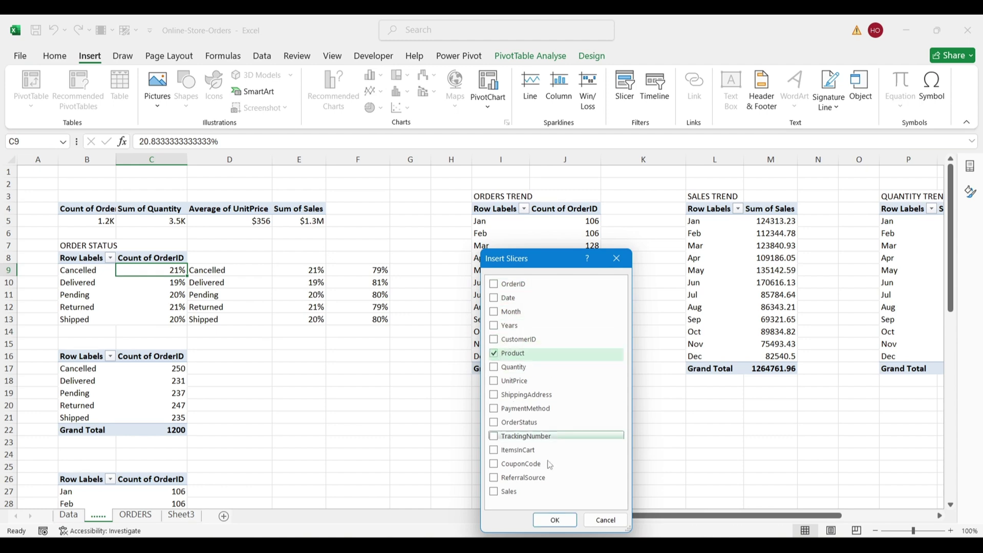
pyautogui.click(554, 519)
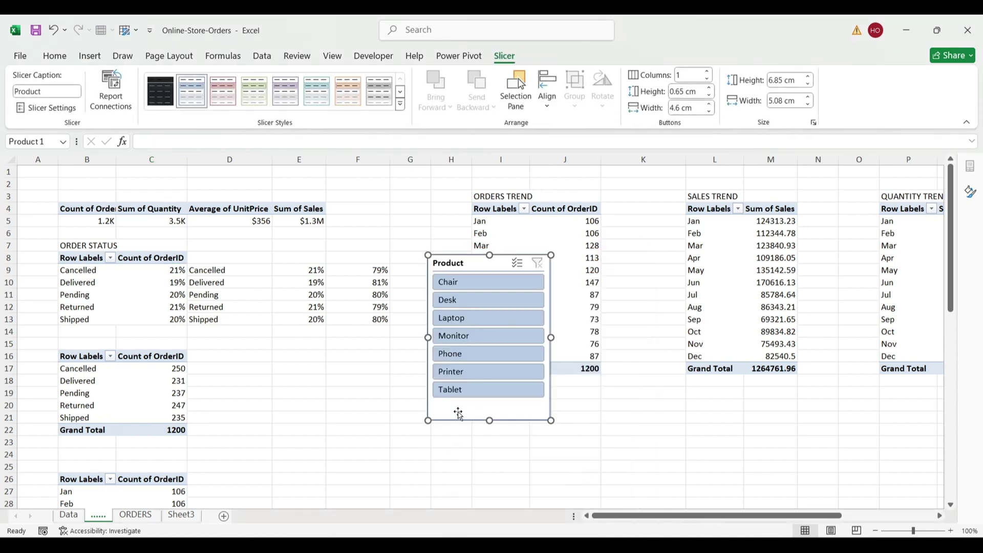
# Move the Product slicer to Sheet3 in columns M–O, beside the rectangles.
pyautogui.hotkey('ctrl', 'x')
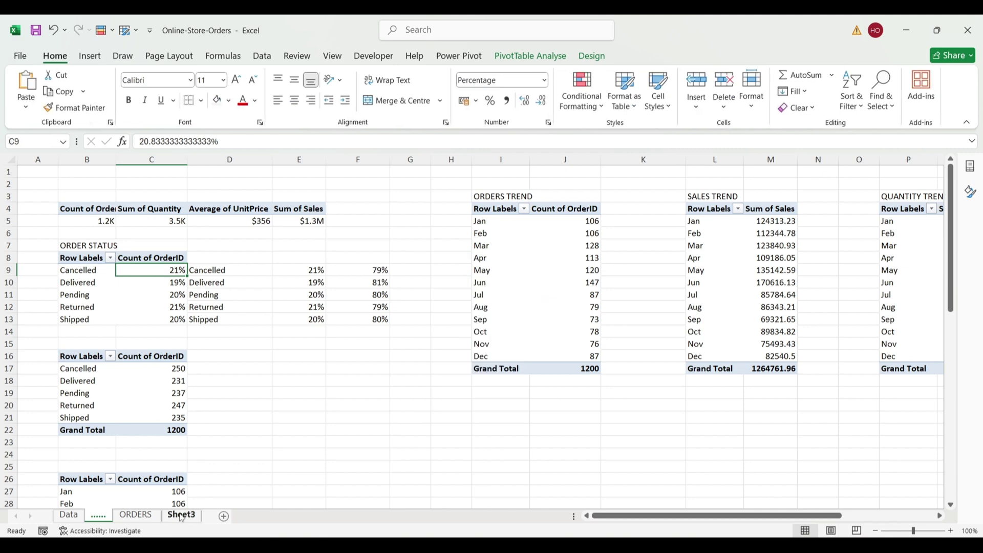
pyautogui.click(181, 514)
pyautogui.hotkey('ctrl', 'v')
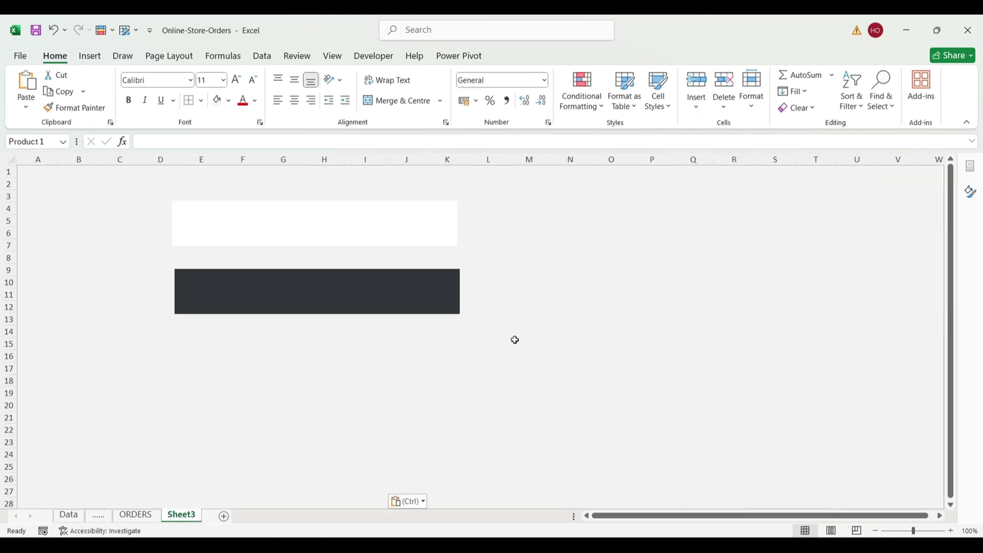
pyautogui.moveTo(303, 377); pyautogui.dragTo(588, 212)
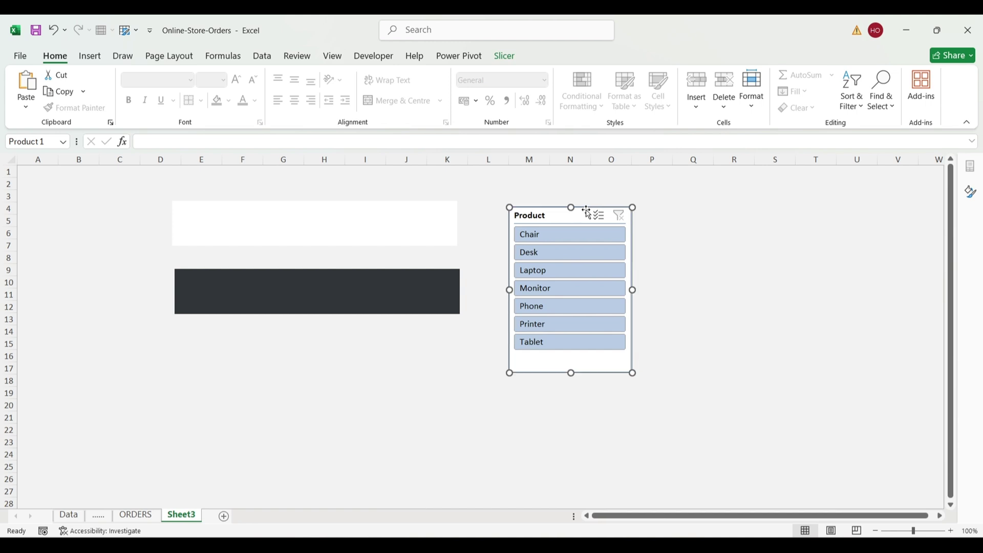
pyautogui.click(507, 57)
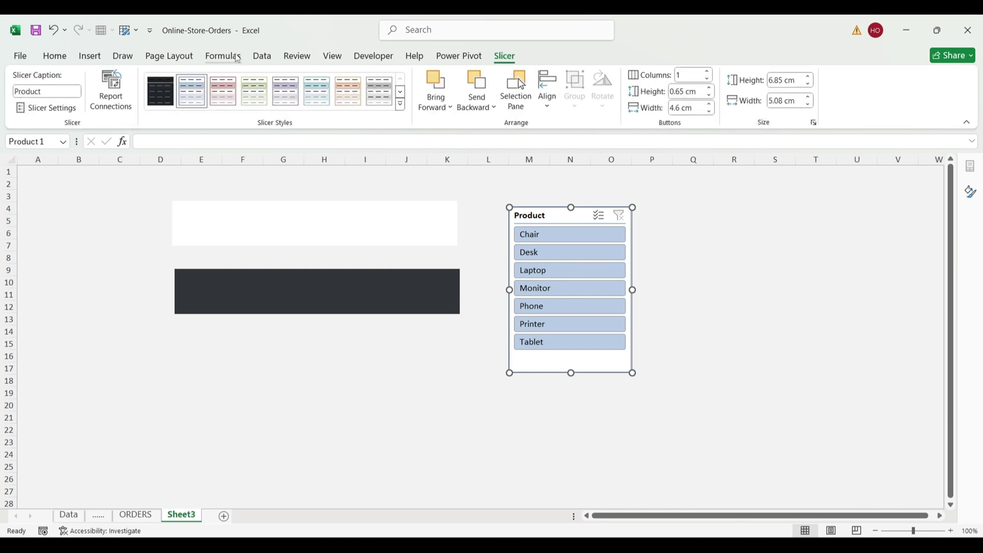
pyautogui.click(162, 98)
# Review the Slicer Settings, keeping the header shown, then expand the slicer style gallery.
pyautogui.click(49, 112)
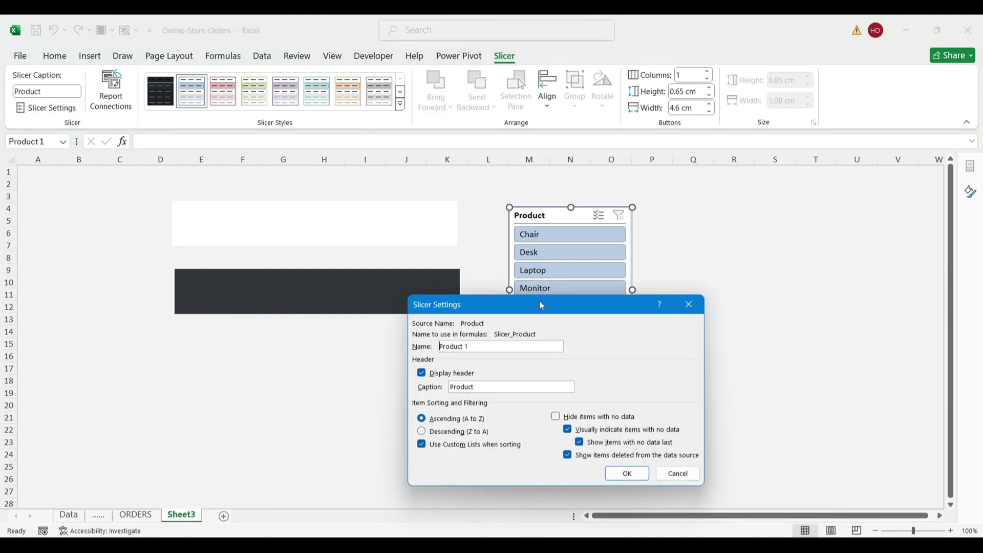
pyautogui.moveTo(542, 306); pyautogui.dragTo(323, 222)
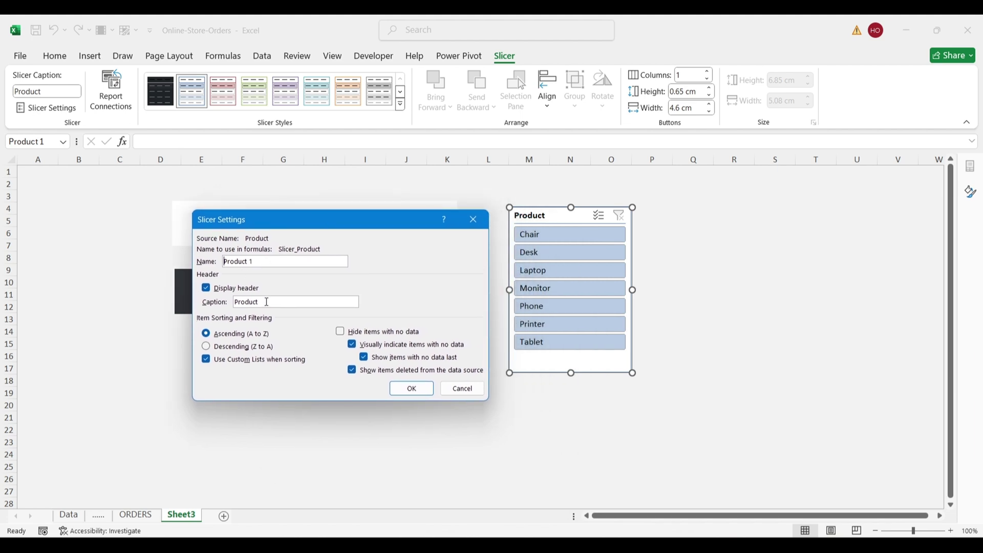
pyautogui.click(208, 289)
pyautogui.click(208, 290)
pyautogui.click(207, 289)
pyautogui.click(412, 389)
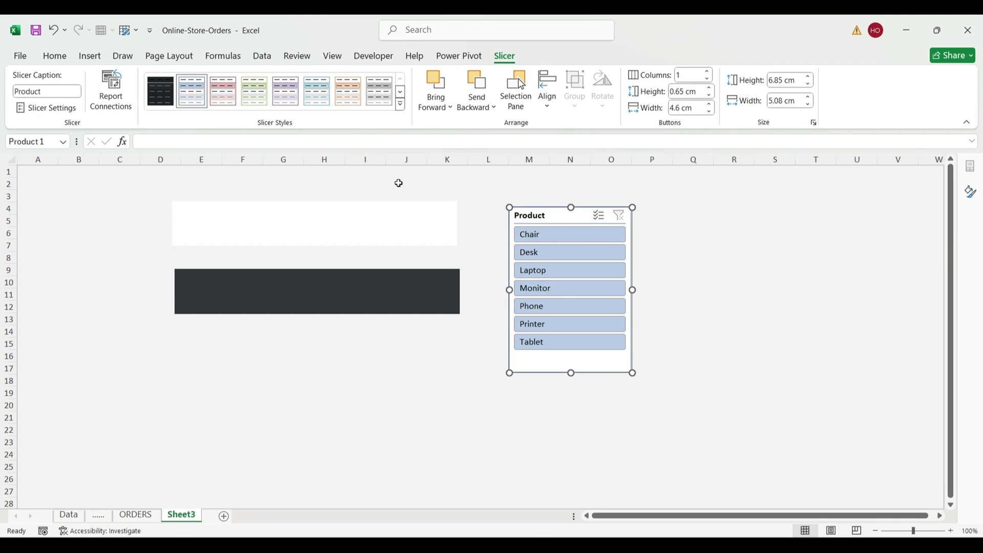
pyautogui.click(402, 104)
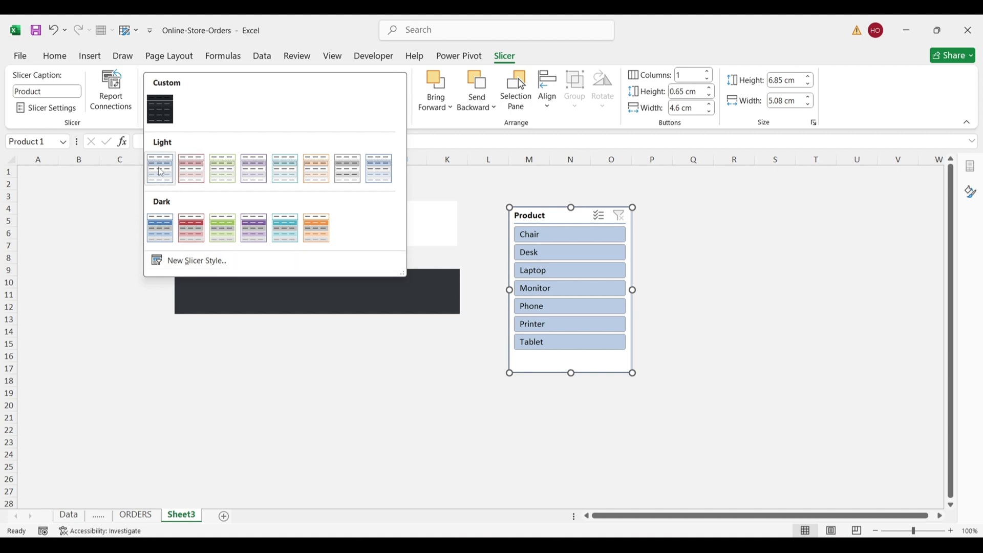
# Apply the grey Light slicer style and duplicate it as SlicerStyleOther1 3.
pyautogui.click(348, 166)
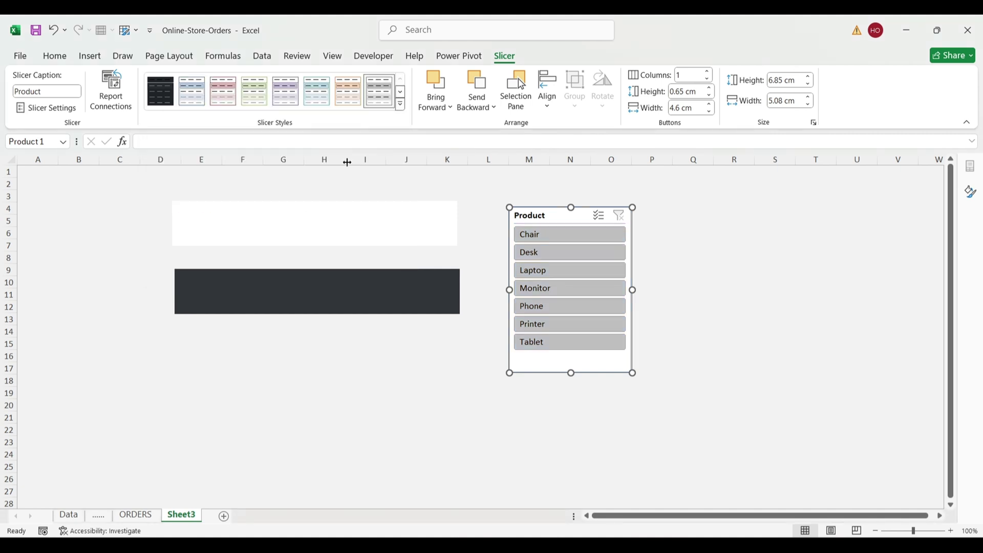
pyautogui.rightClick(381, 99)
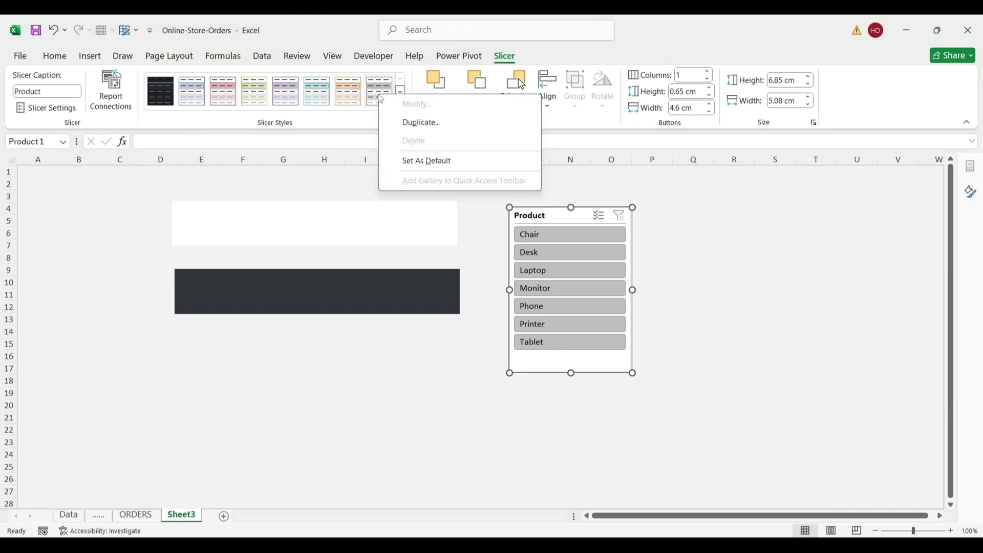
pyautogui.click(420, 123)
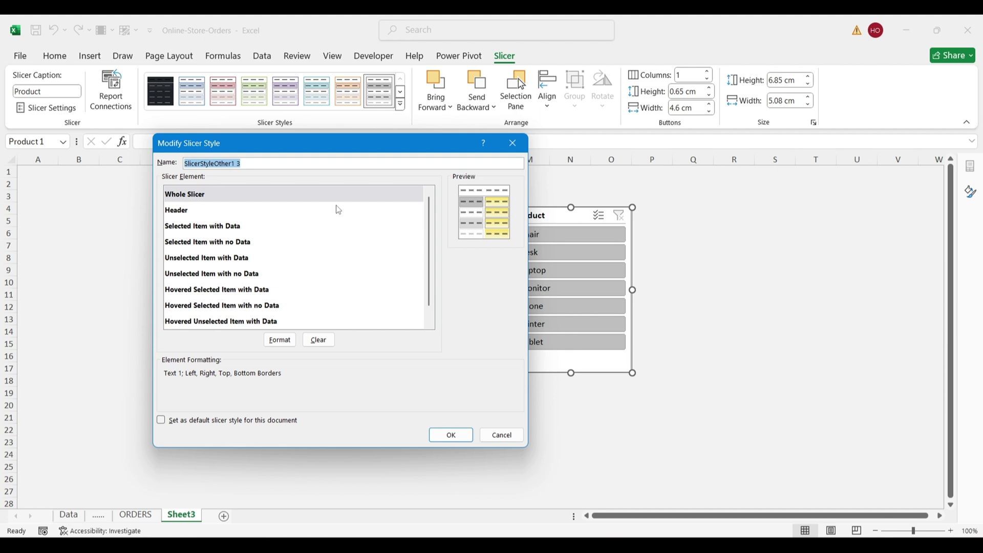
# Format the Whole Slicer element with no borders and a white fill.
pyautogui.click(280, 339)
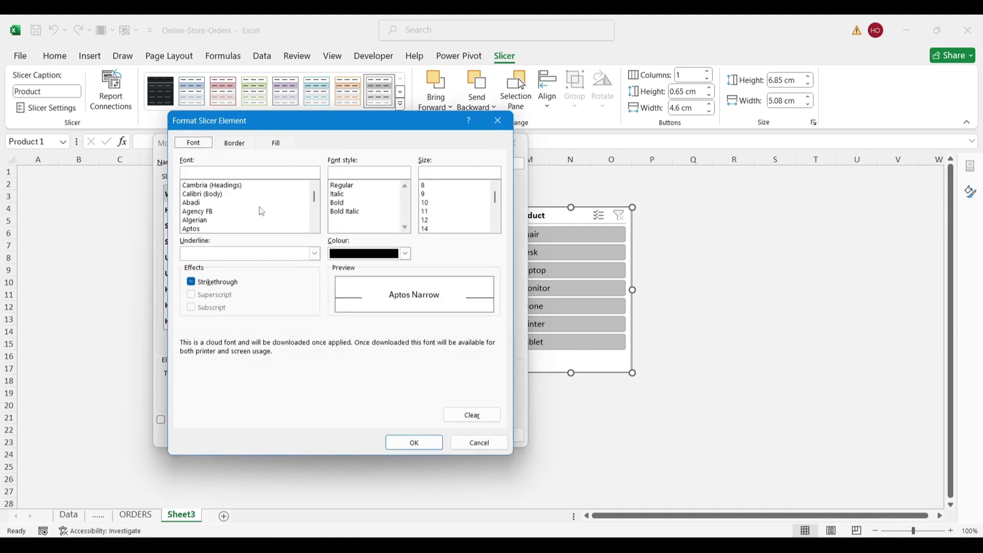
pyautogui.click(233, 144)
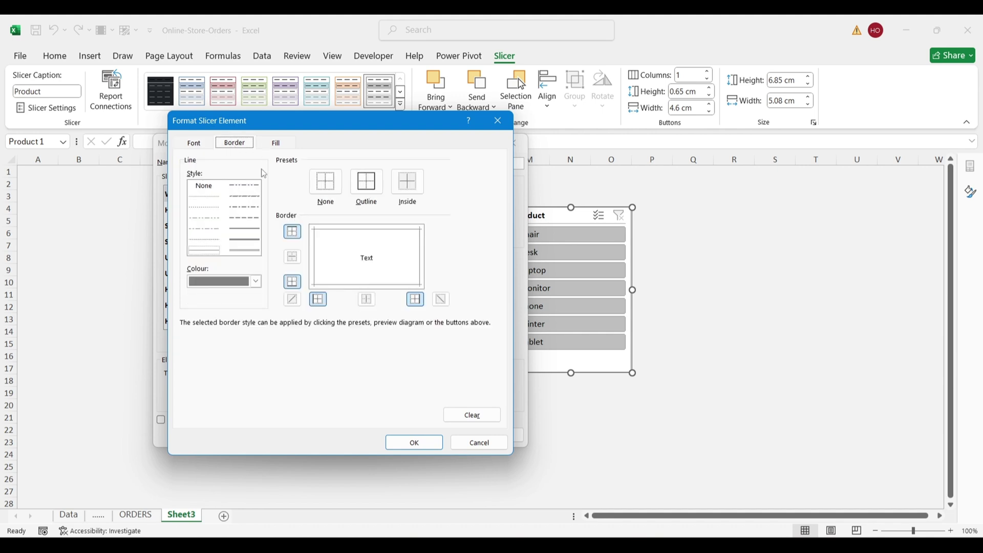
pyautogui.click(326, 183)
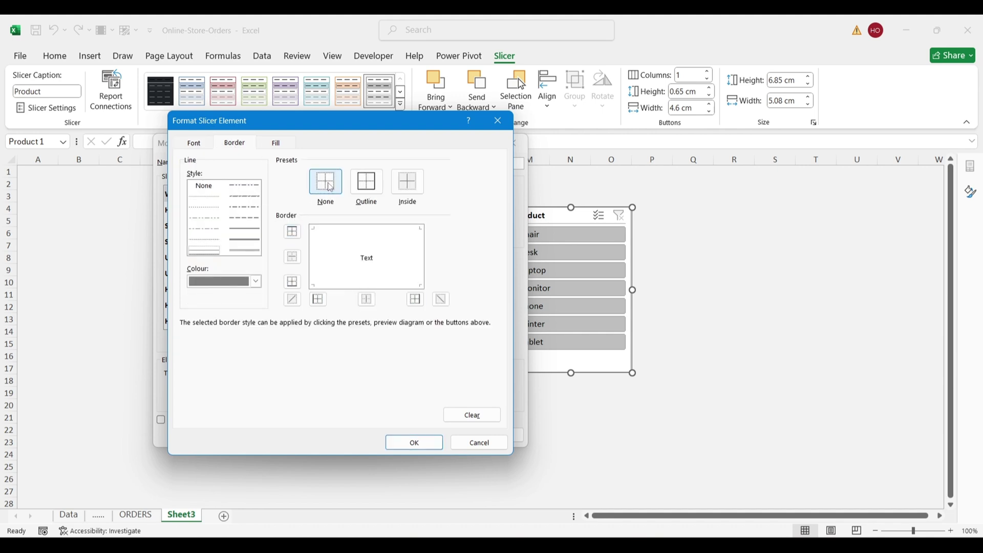
pyautogui.hotkey('alt', 'c')
pyautogui.click(276, 146)
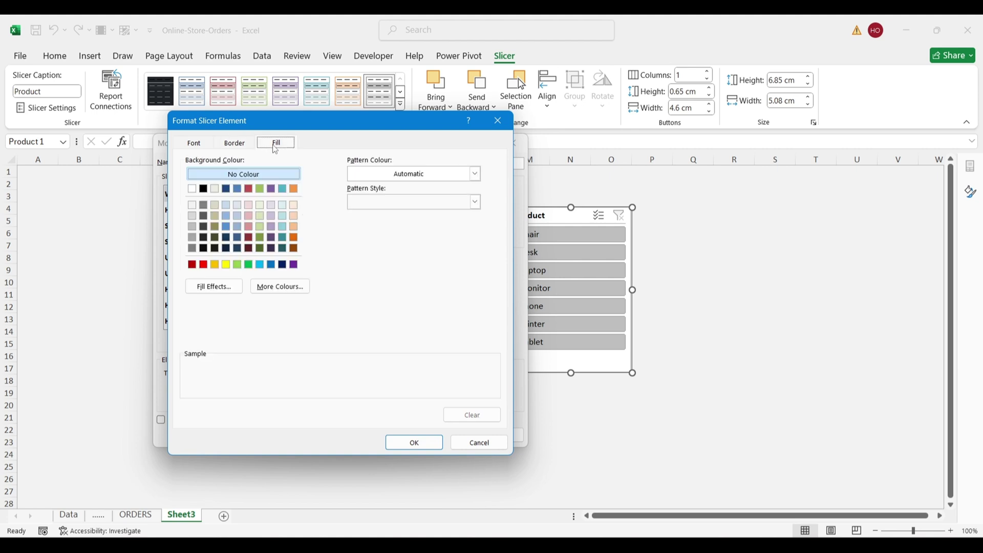
pyautogui.click(192, 189)
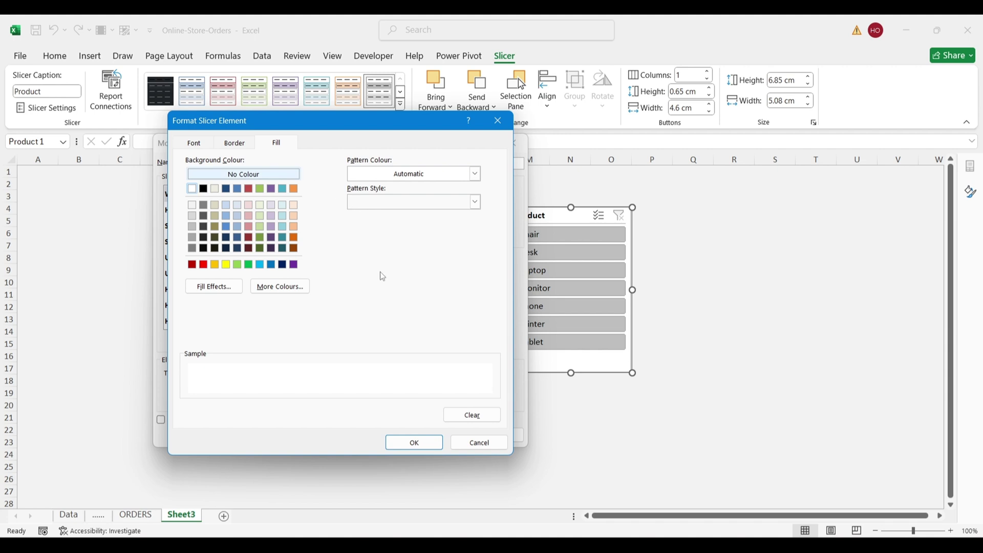
pyautogui.click(411, 443)
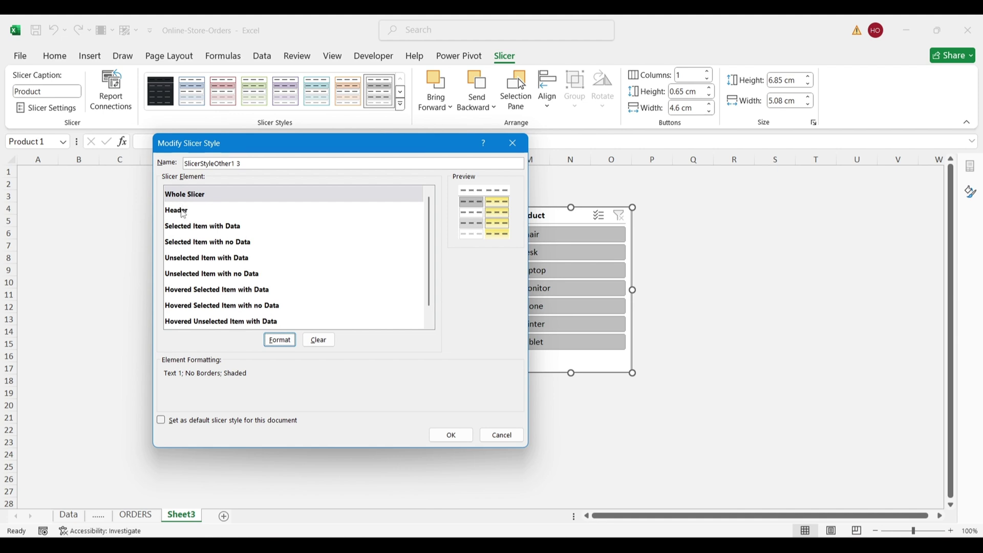
# Format the Header element with no borders and bold size 10 text.
pyautogui.click(269, 210)
pyautogui.click(277, 341)
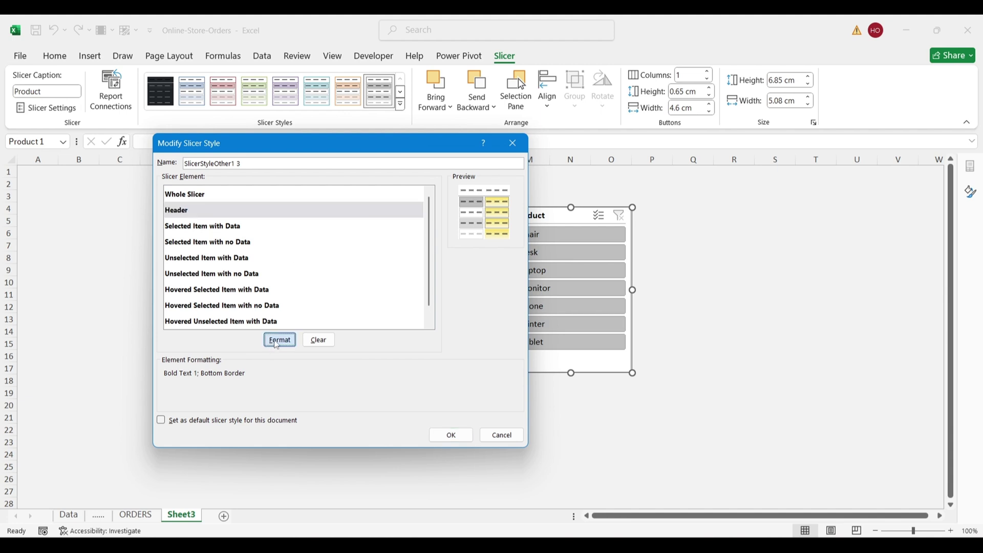
pyautogui.click(235, 143)
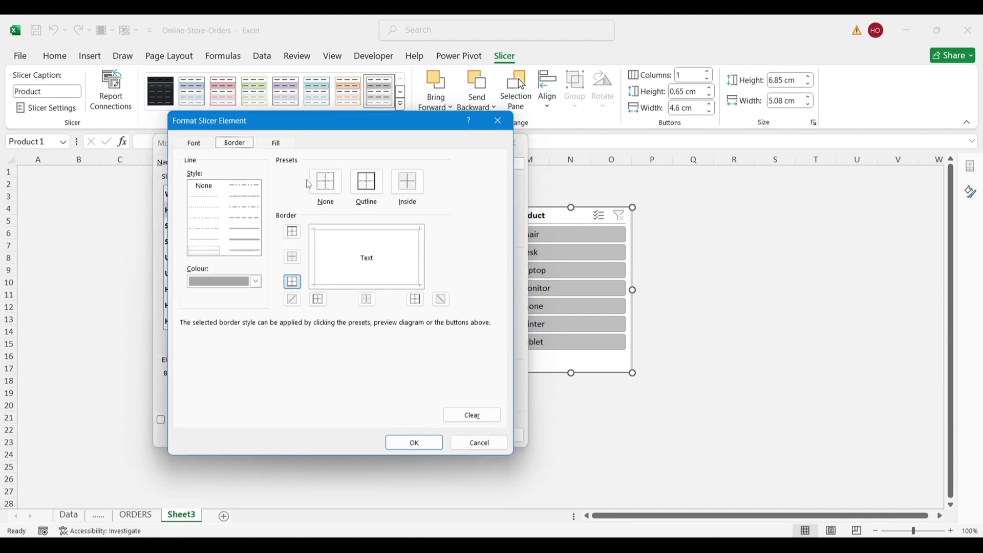
pyautogui.click(324, 194)
pyautogui.click(201, 143)
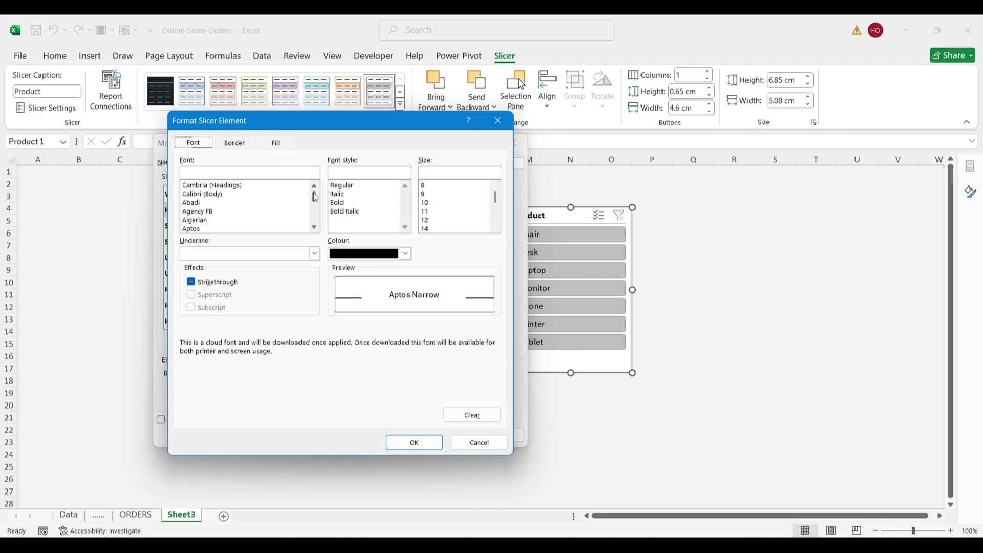
pyautogui.click(353, 203)
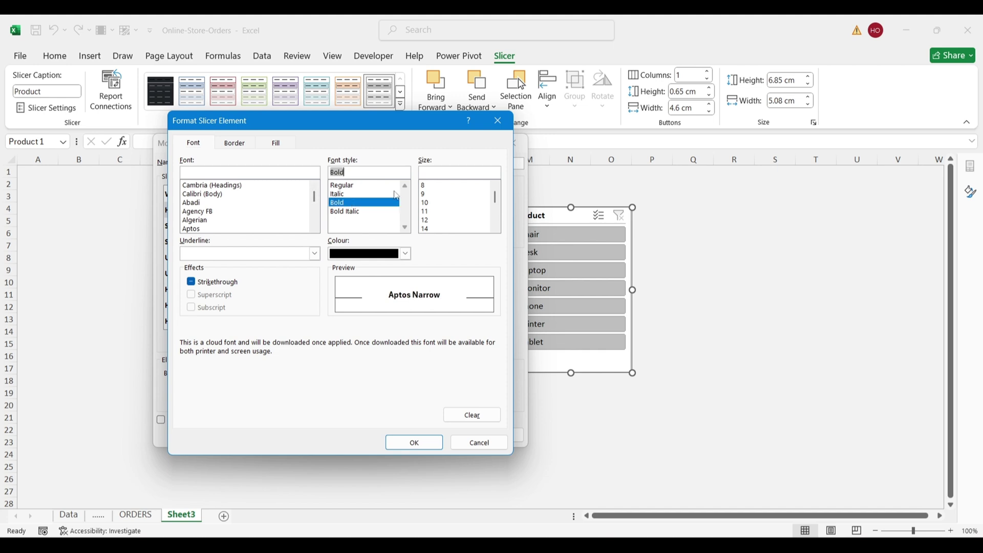
pyautogui.click(434, 202)
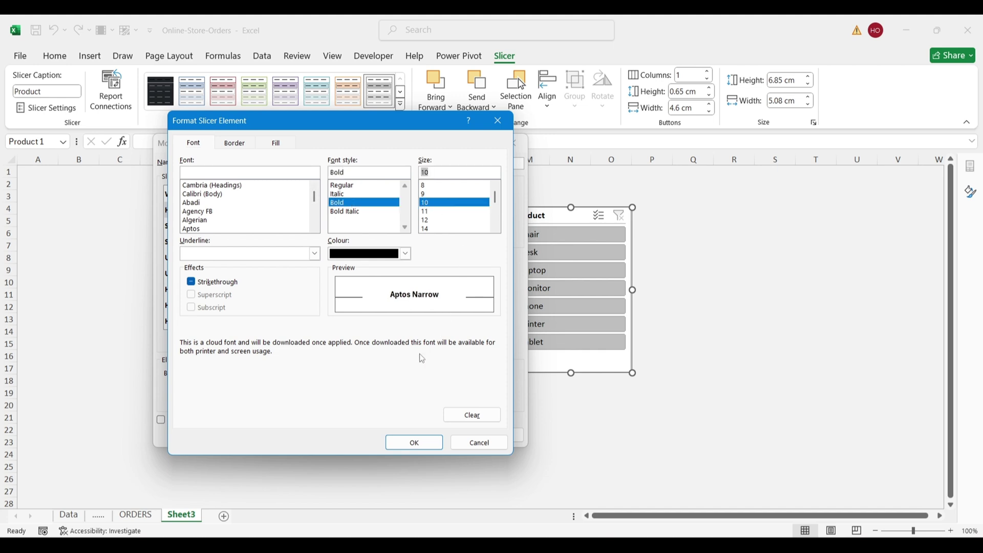
pyautogui.click(410, 445)
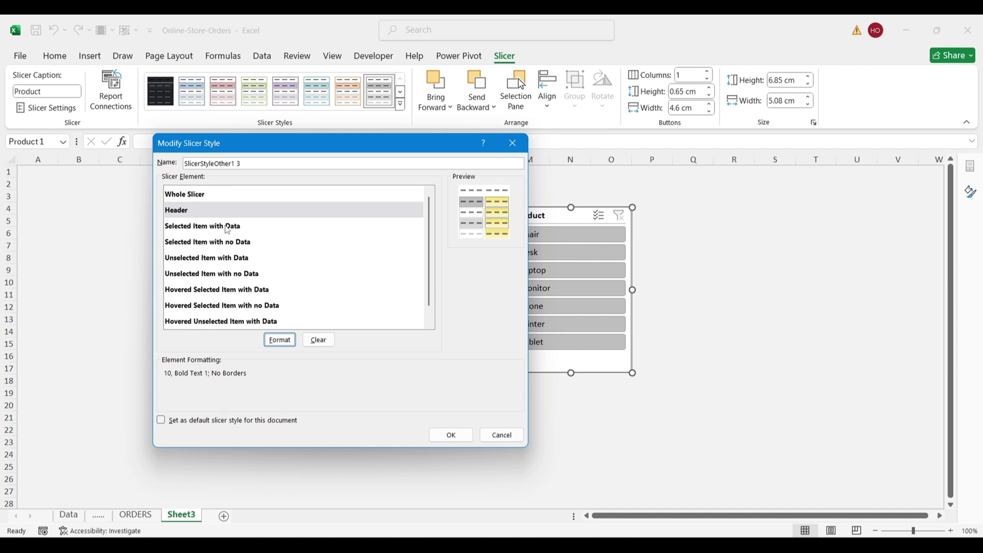
# Format Selected Item with Data as bold size 10 text, no borders, light blue fill.
pyautogui.click(228, 230)
pyautogui.click(282, 341)
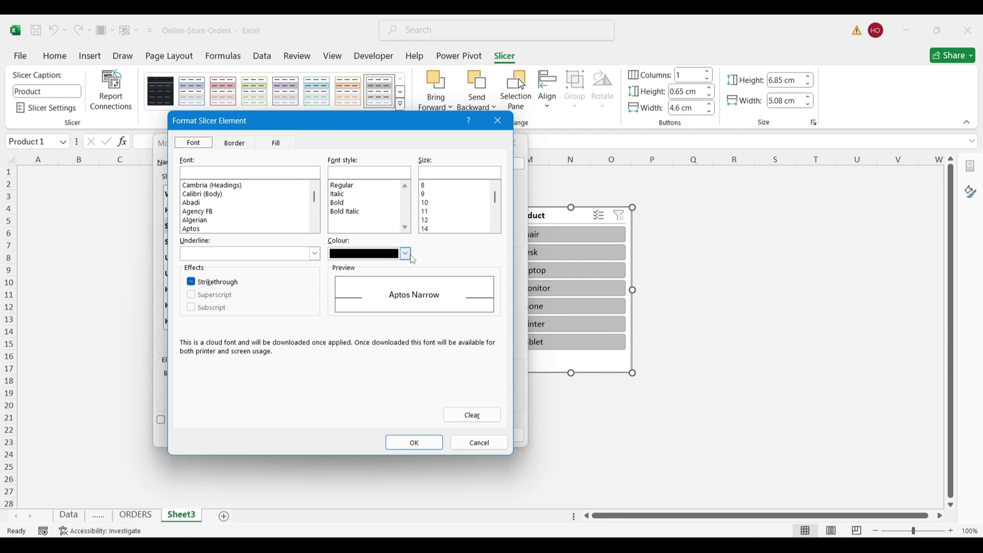
pyautogui.click(360, 204)
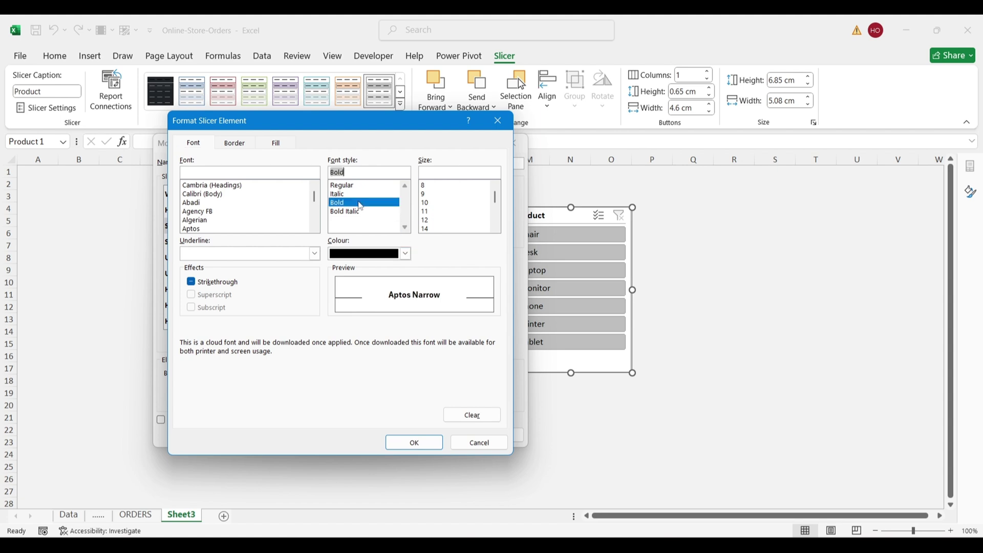
pyautogui.click(438, 204)
pyautogui.click(235, 143)
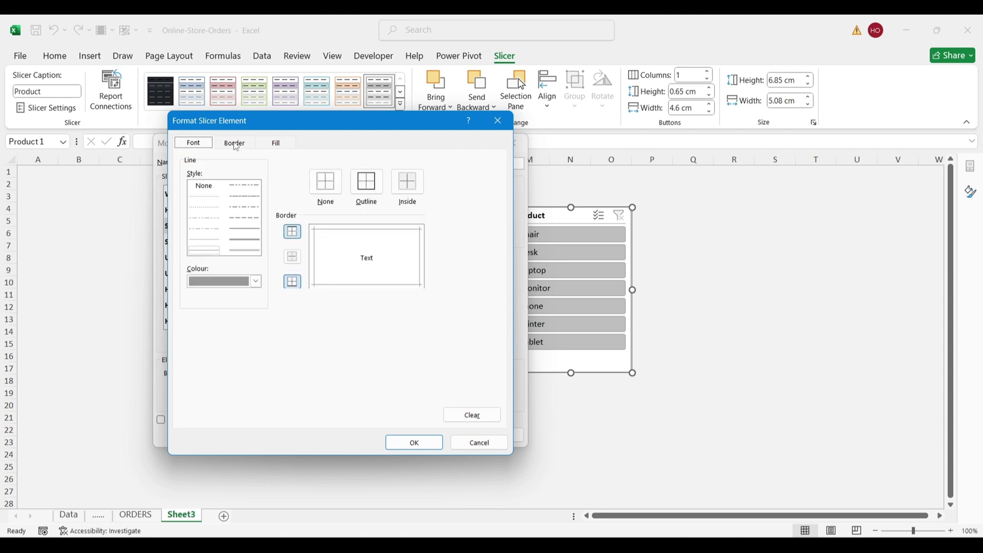
pyautogui.click(322, 193)
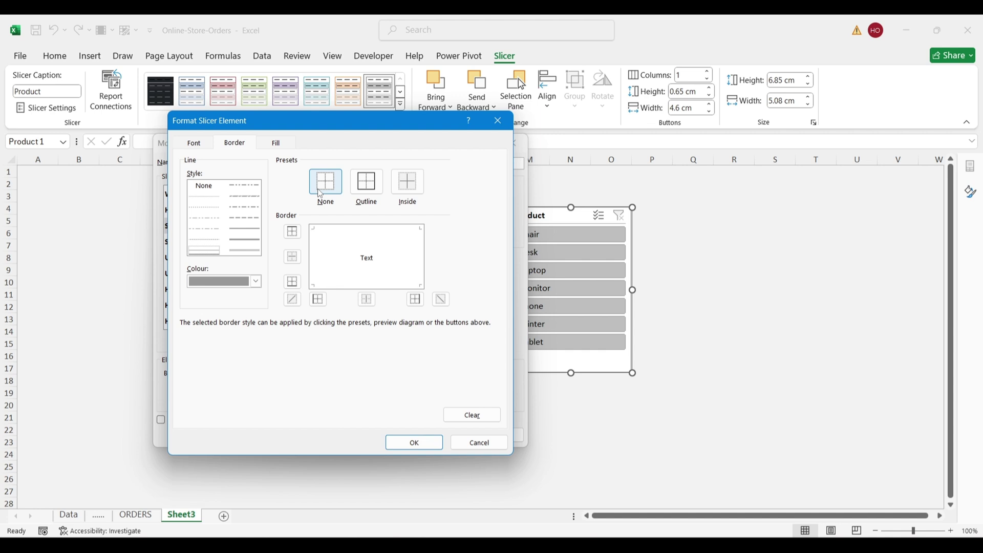
pyautogui.click(279, 143)
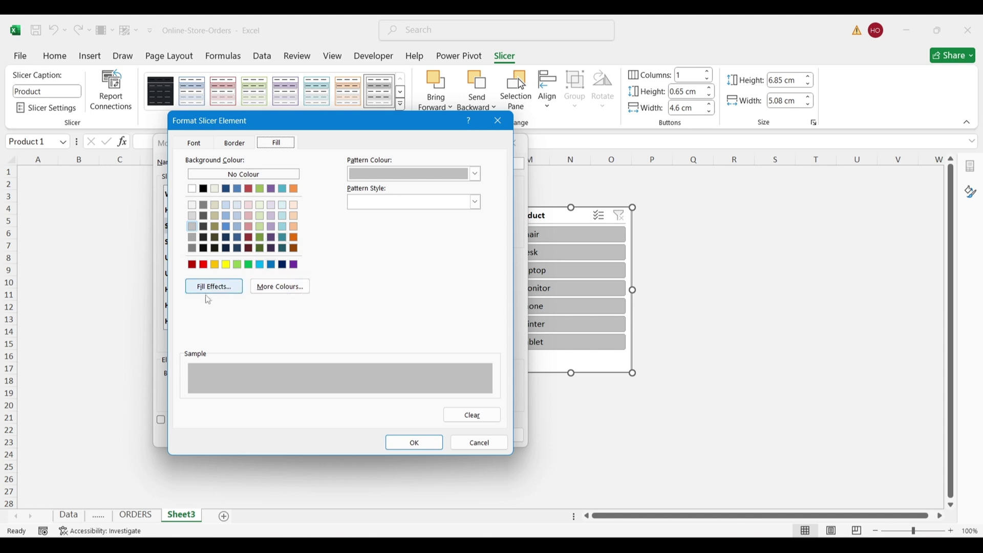
pyautogui.click(275, 288)
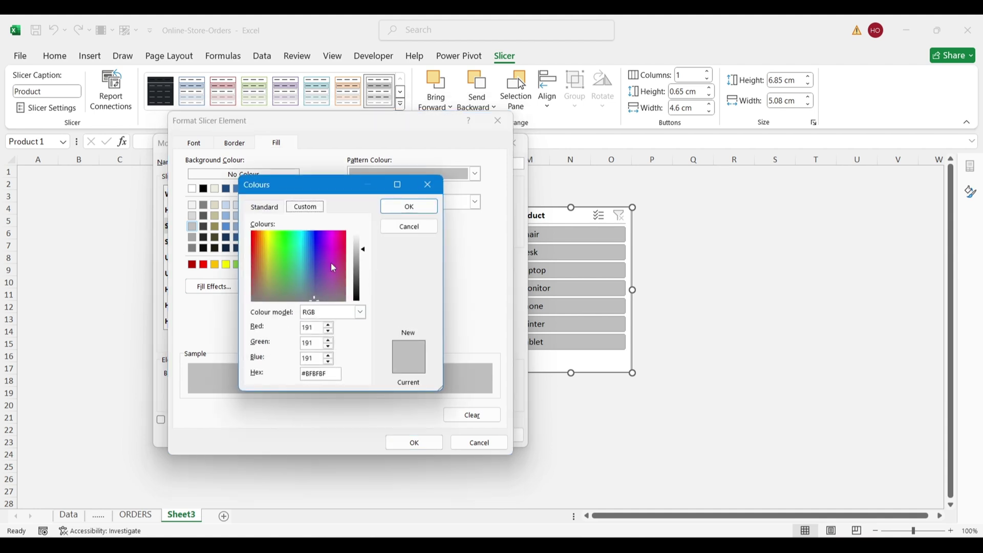
pyautogui.click(425, 185)
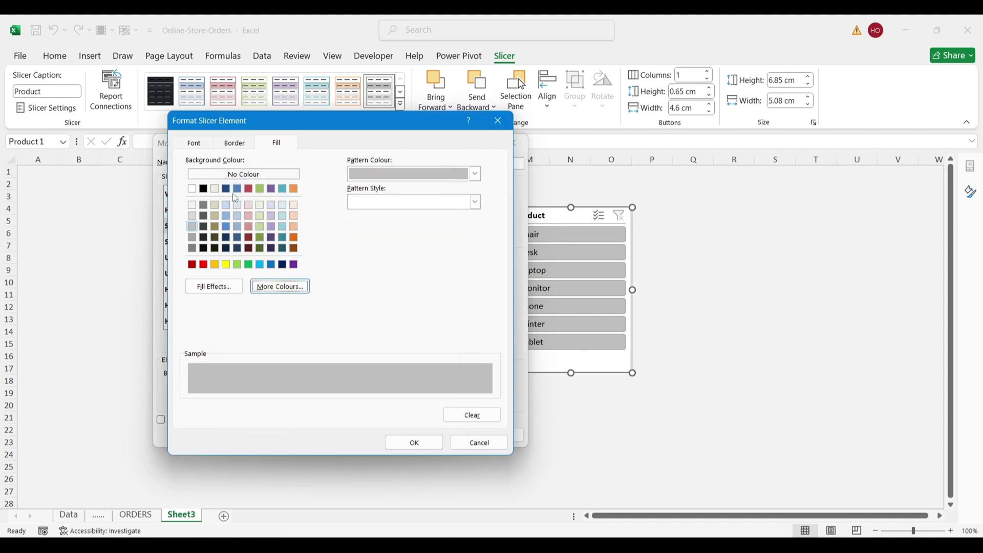
pyautogui.click(227, 205)
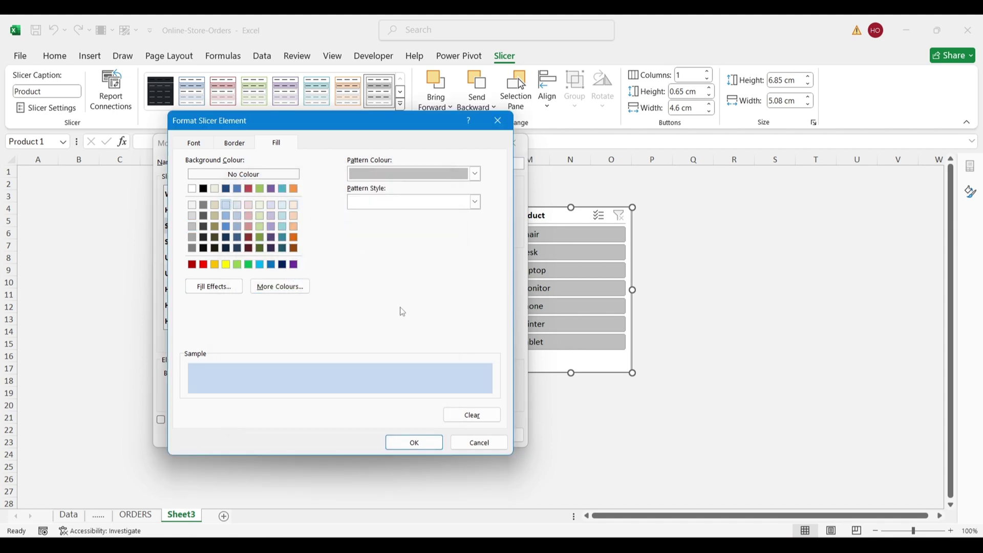
pyautogui.click(401, 443)
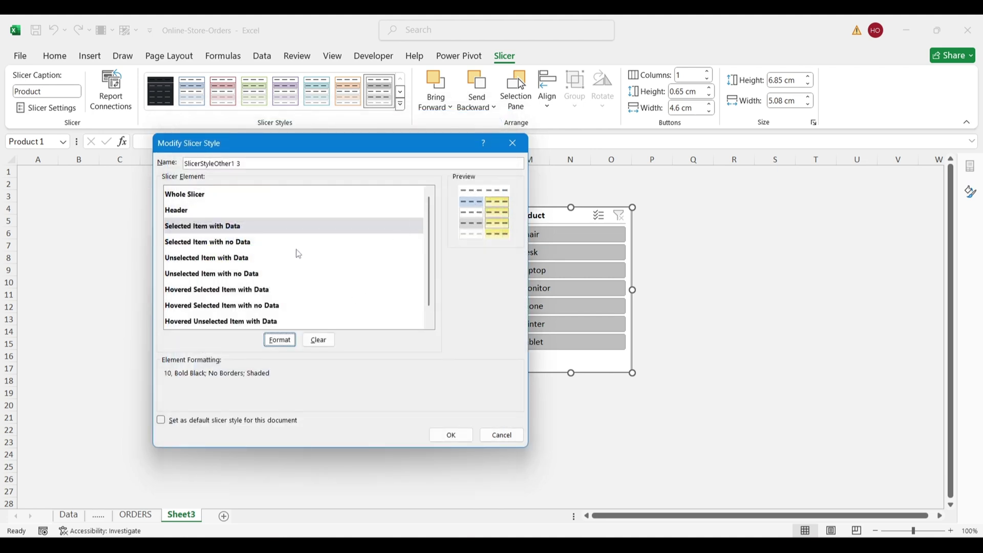
# Format Selected Item with no Data with a white fill, no borders and size 10 text.
pyautogui.click(235, 244)
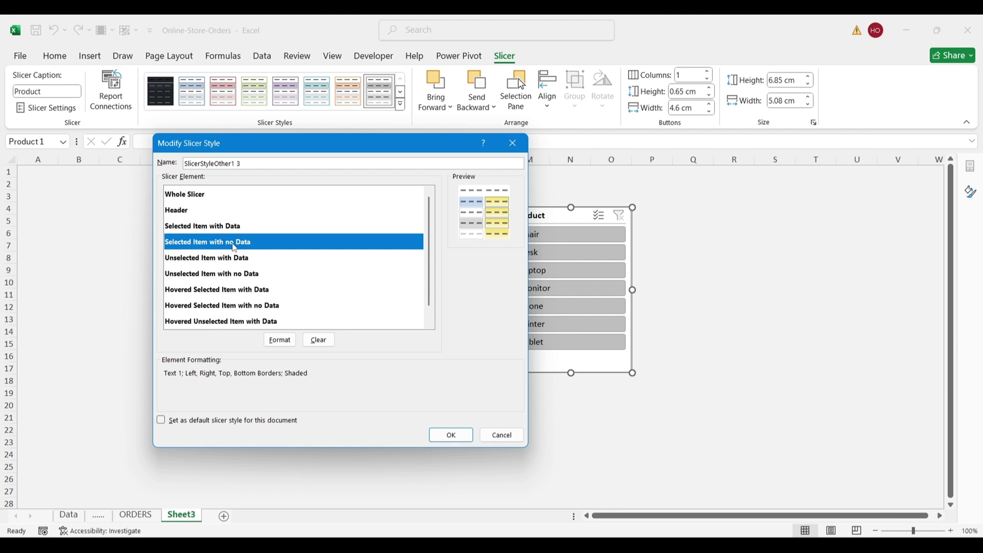
pyautogui.click(281, 340)
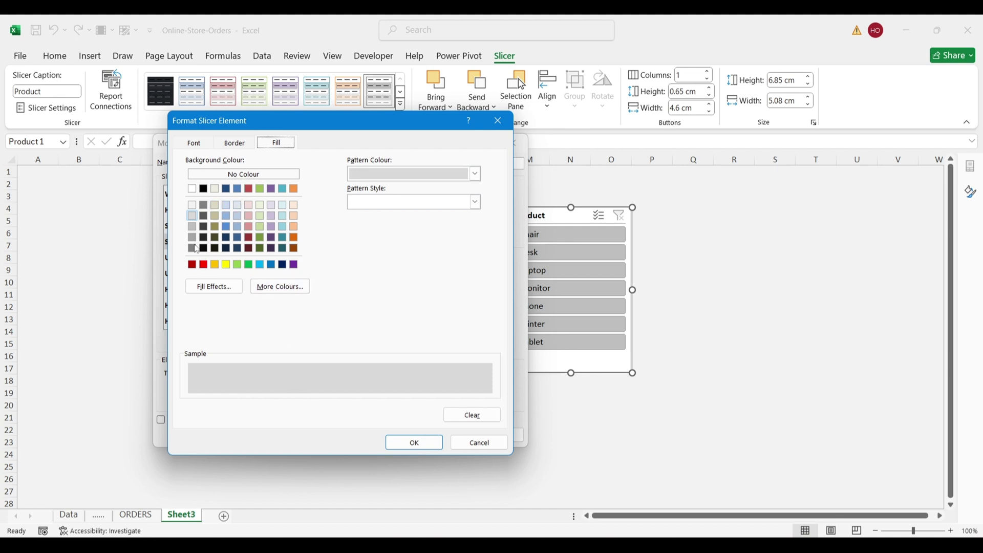
pyautogui.click(193, 192)
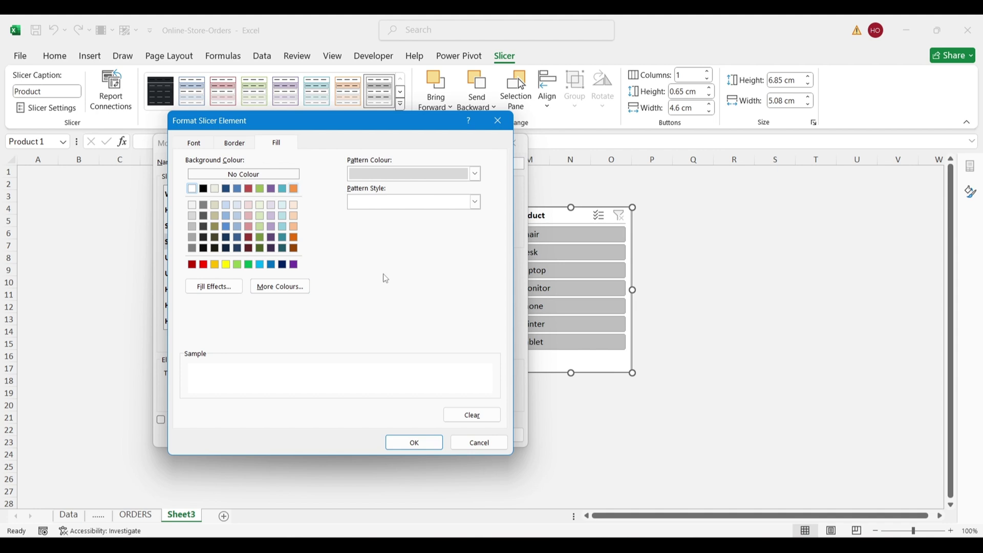
pyautogui.click(243, 146)
pyautogui.click(328, 182)
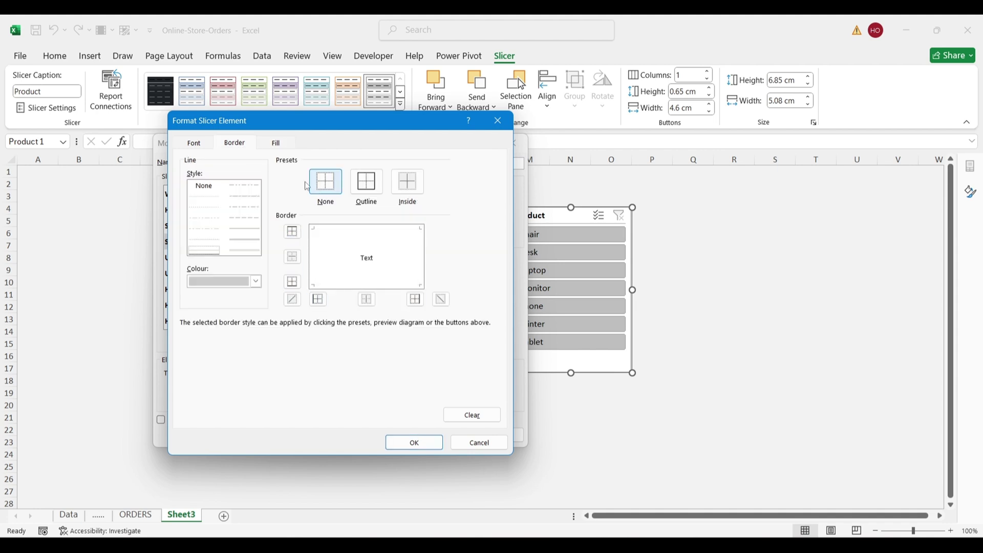
pyautogui.click(200, 146)
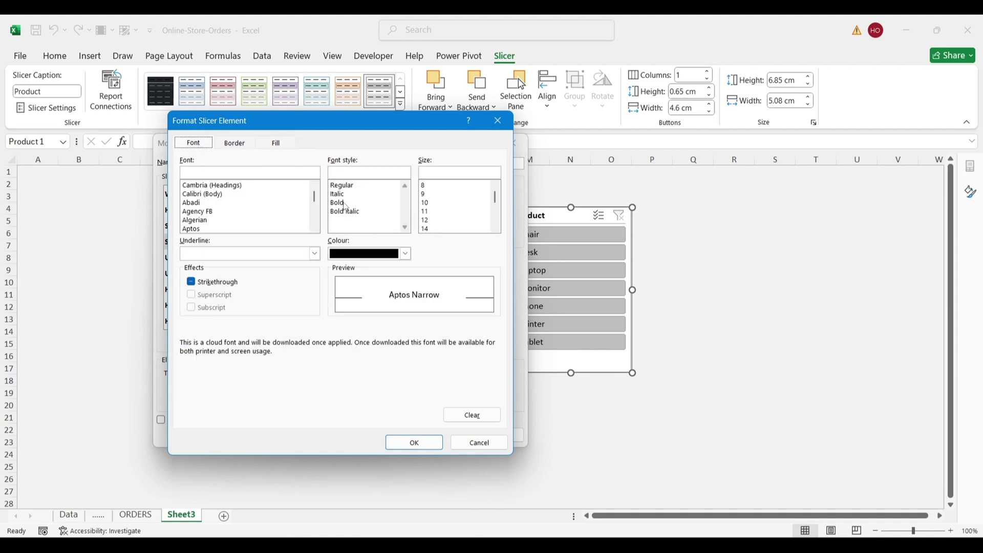
pyautogui.click(439, 203)
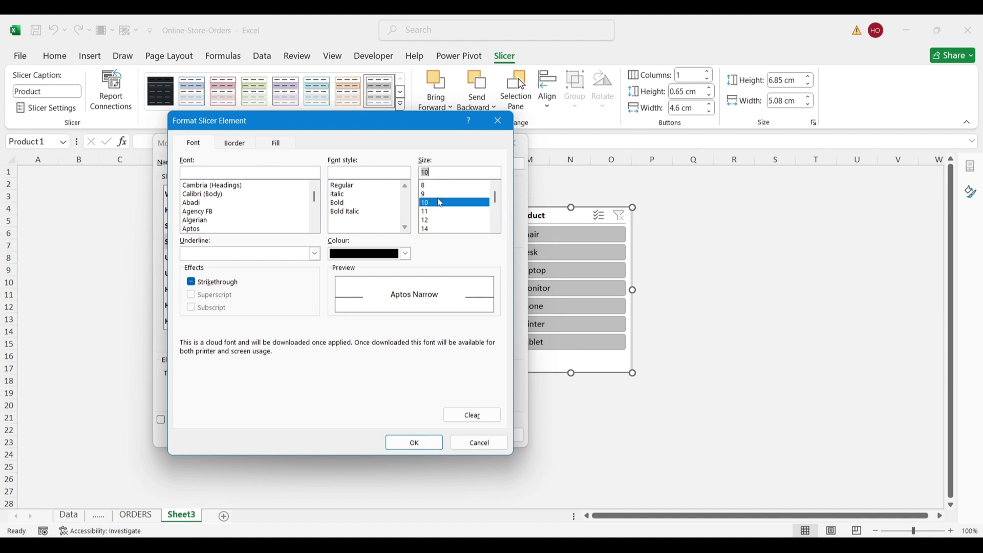
pyautogui.click(401, 443)
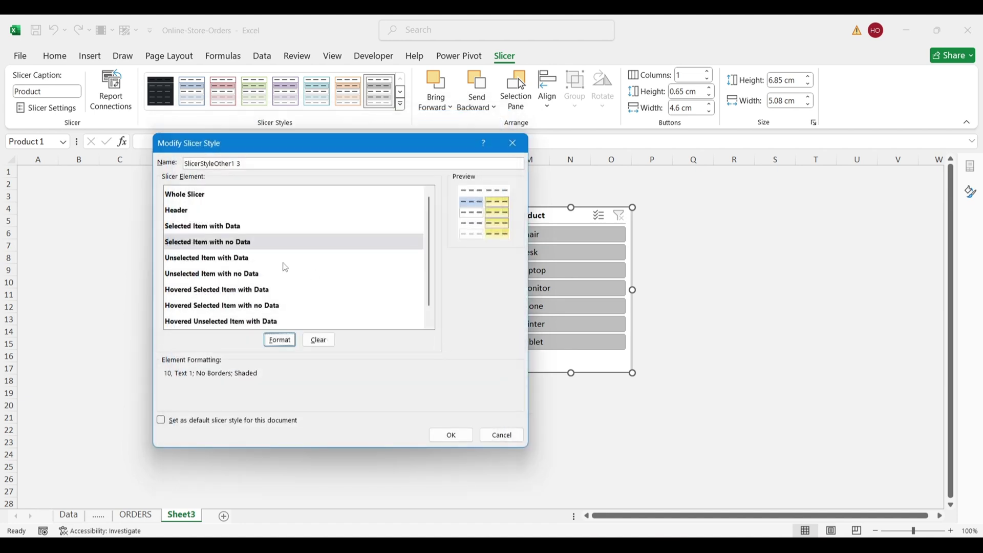
# Format Unselected Item with Data: fill, no borders, bold size 10 dark blue (Text 2 Darker 25%) text.
pyautogui.click(240, 262)
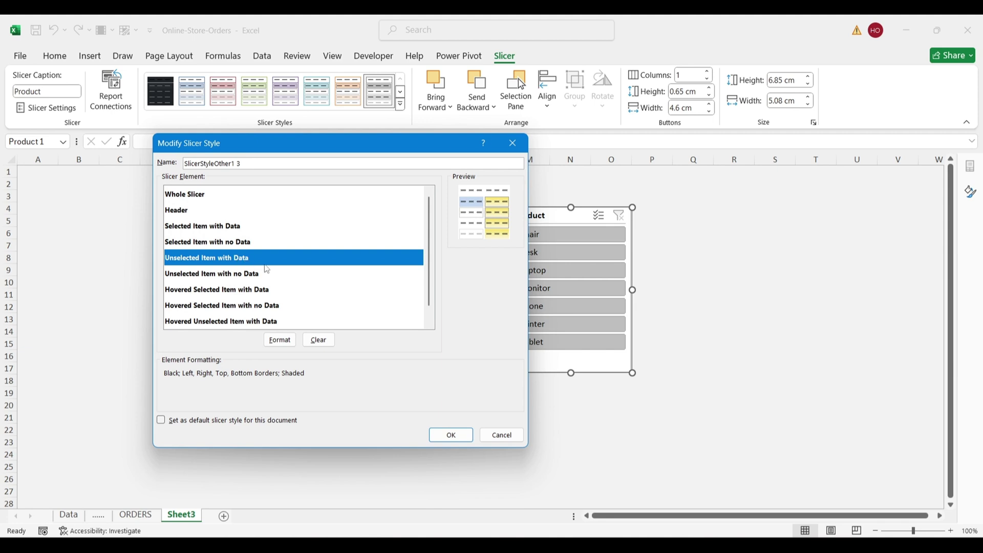
pyautogui.click(279, 340)
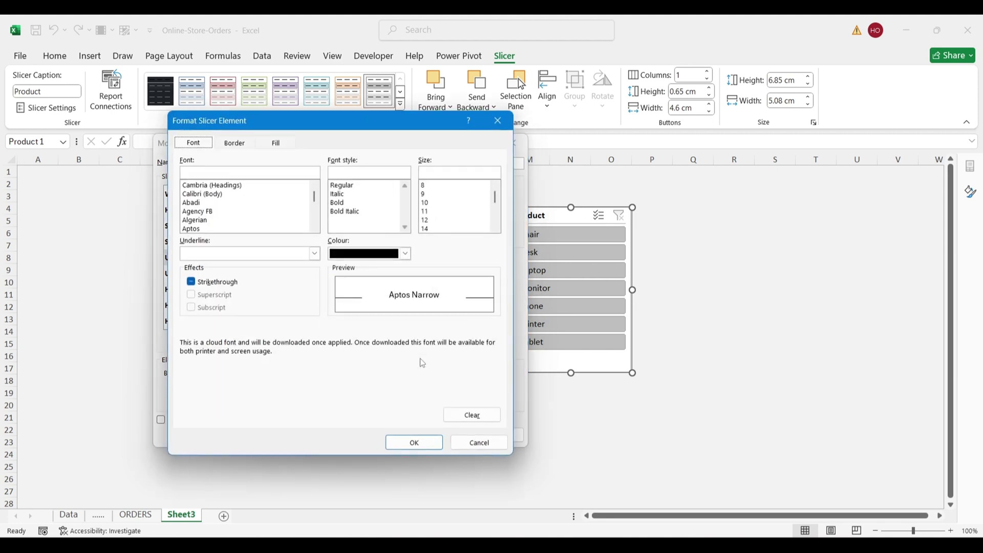
pyautogui.click(274, 144)
pyautogui.click(221, 179)
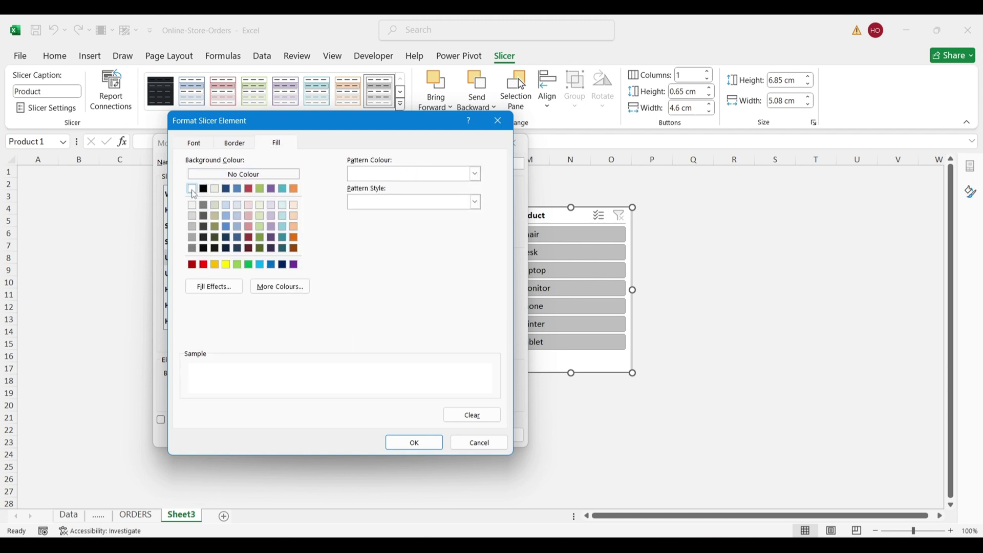
pyautogui.click(228, 148)
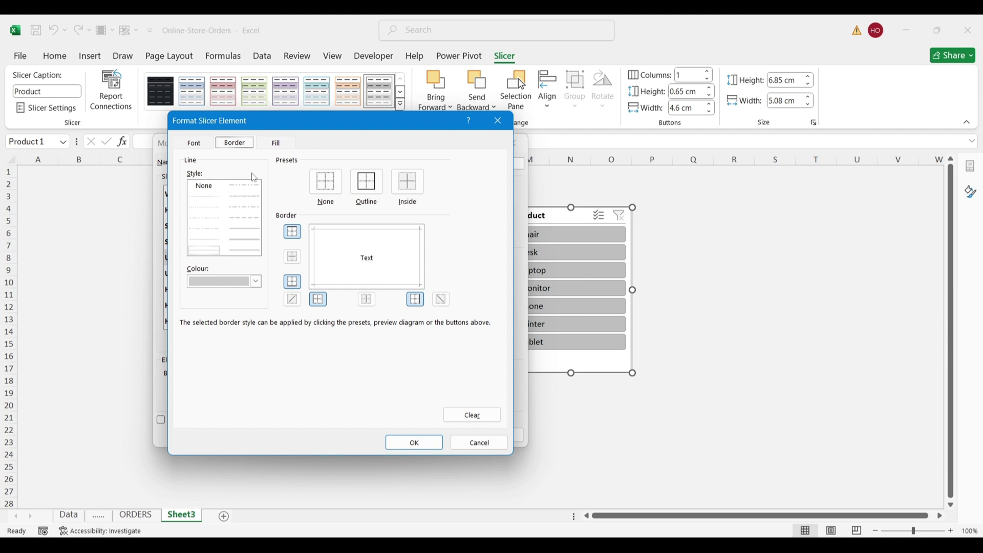
pyautogui.click(331, 201)
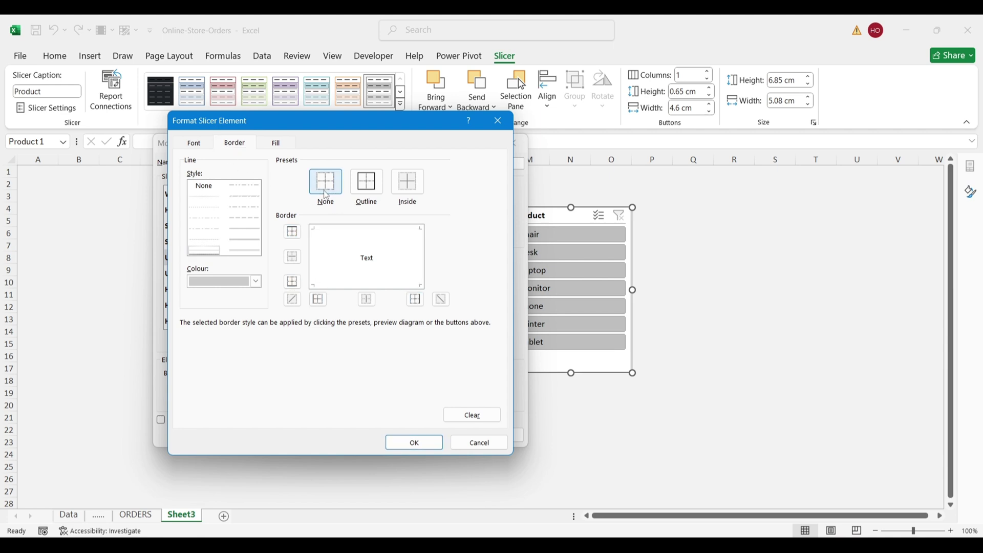
pyautogui.click(199, 147)
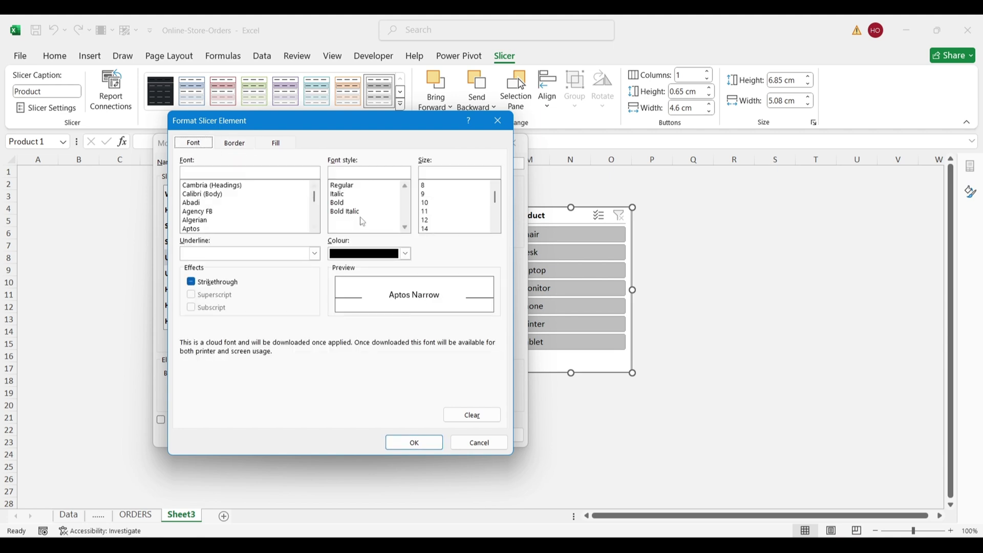
pyautogui.click(406, 254)
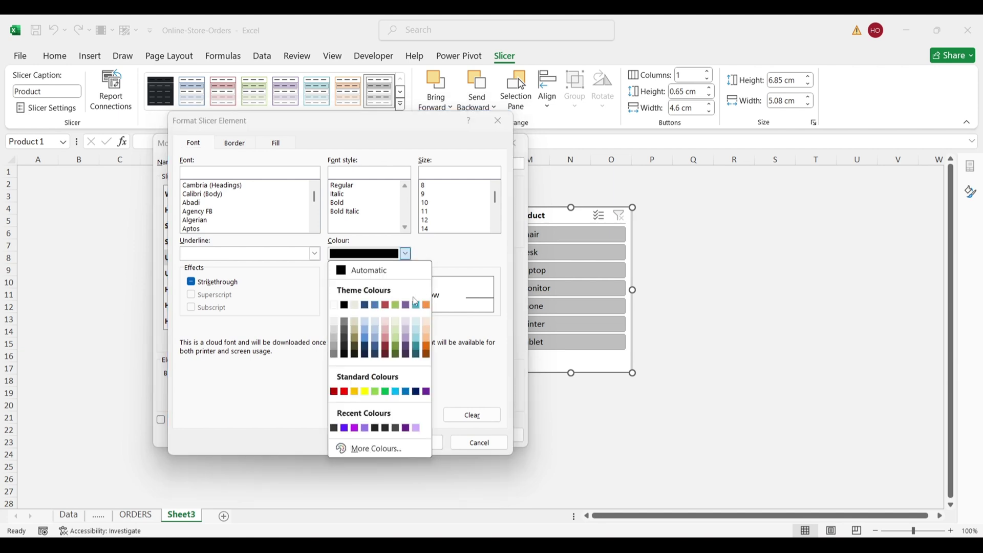
pyautogui.click(365, 348)
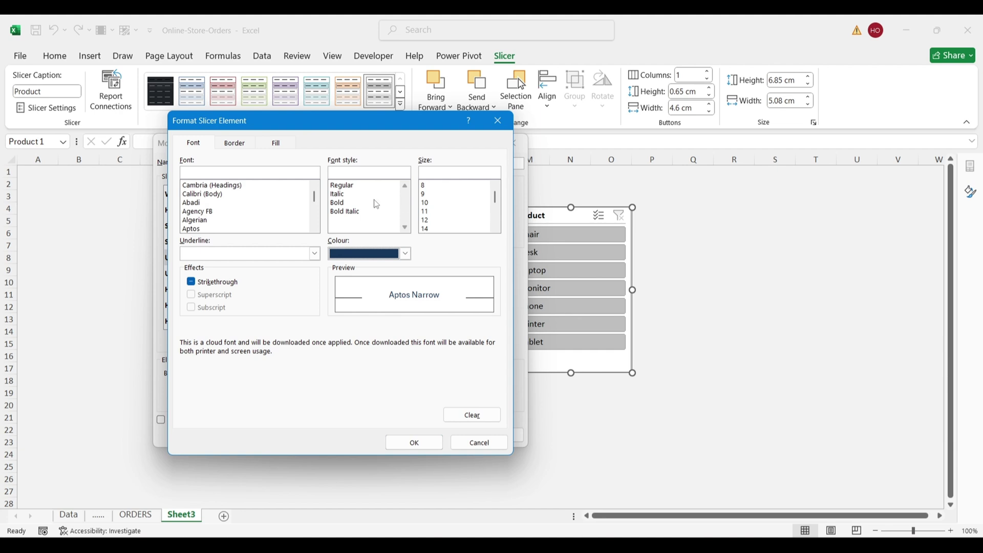
pyautogui.click(430, 204)
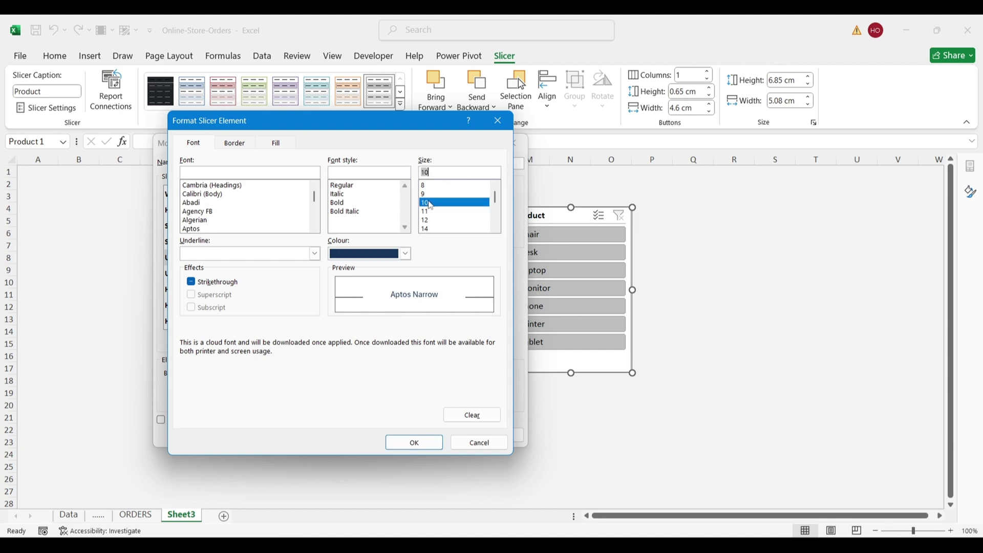
pyautogui.click(361, 204)
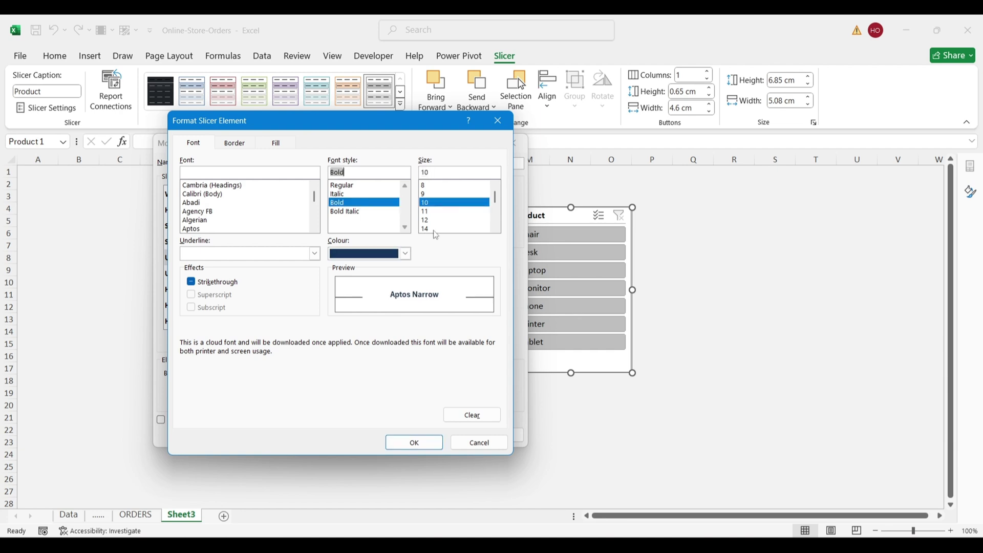
pyautogui.click(415, 443)
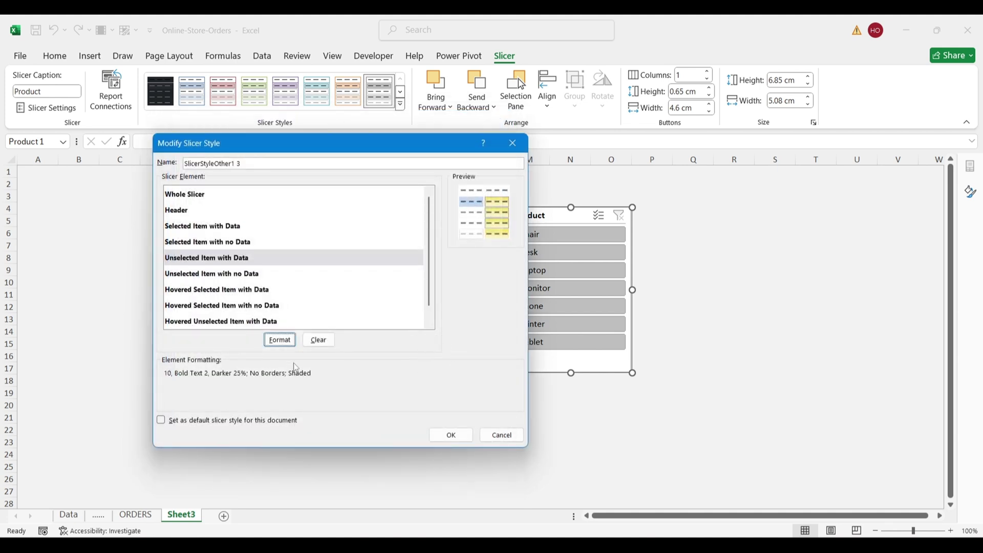
pyautogui.click(217, 293)
# Format Hovered Selected Item with Data with a light grey fill and size 10 text.
pyautogui.click(279, 340)
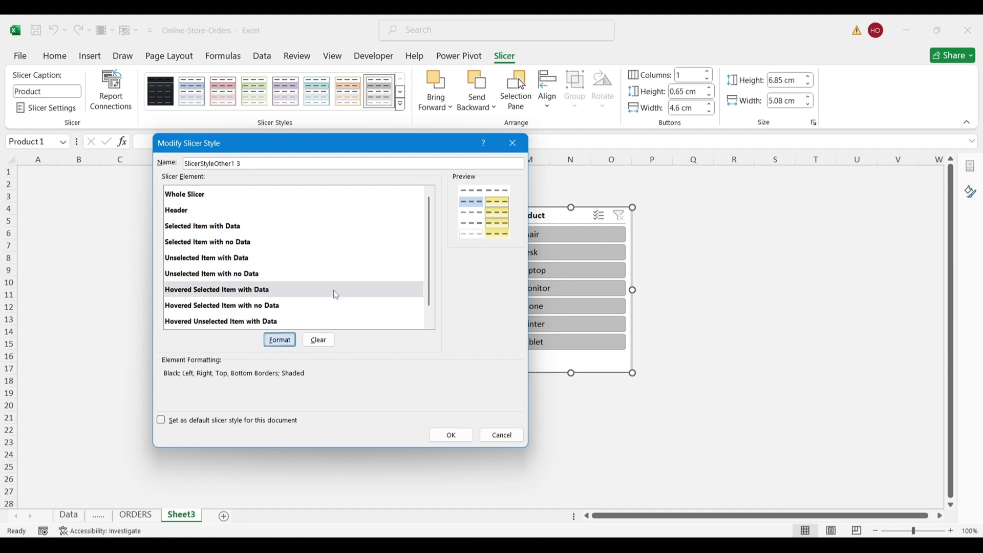
pyautogui.click(277, 143)
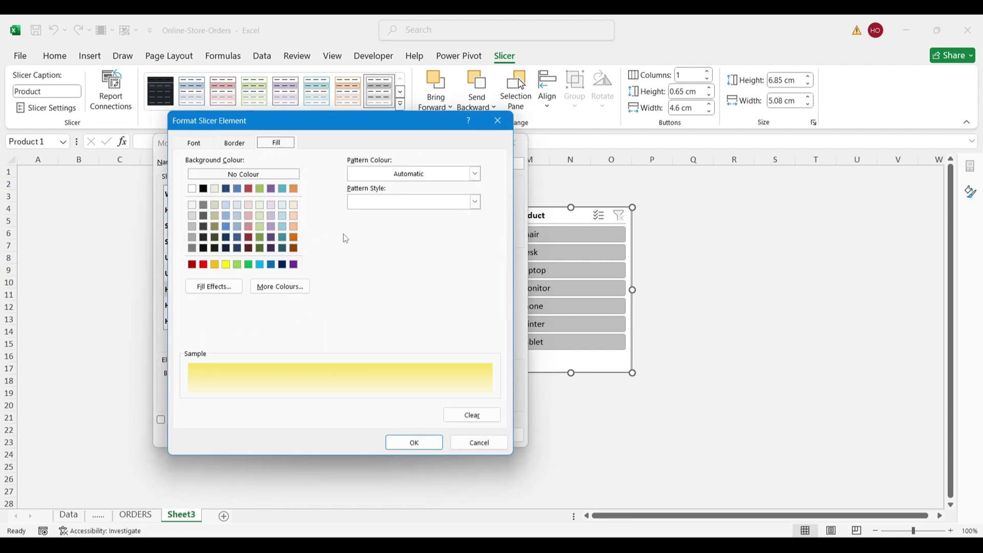
pyautogui.click(192, 216)
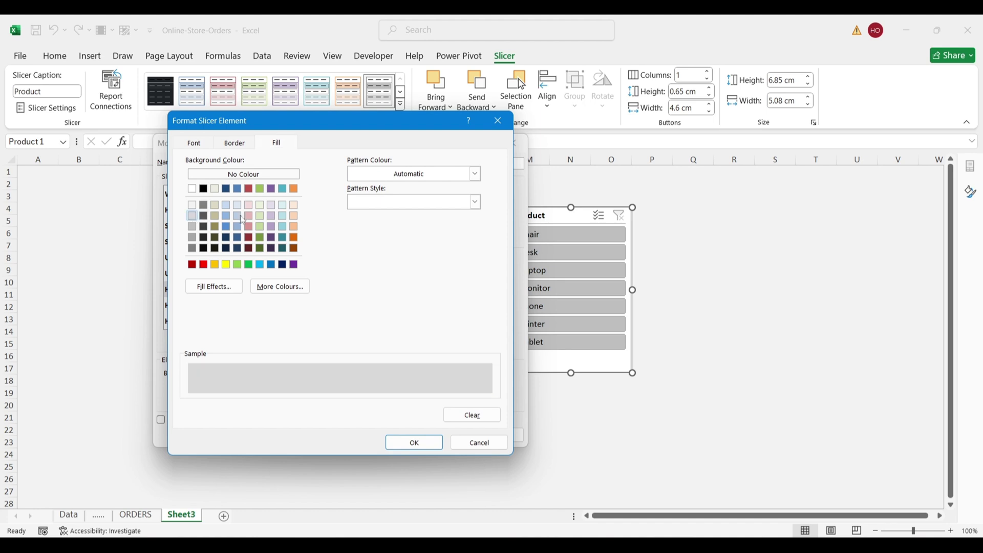
pyautogui.click(236, 144)
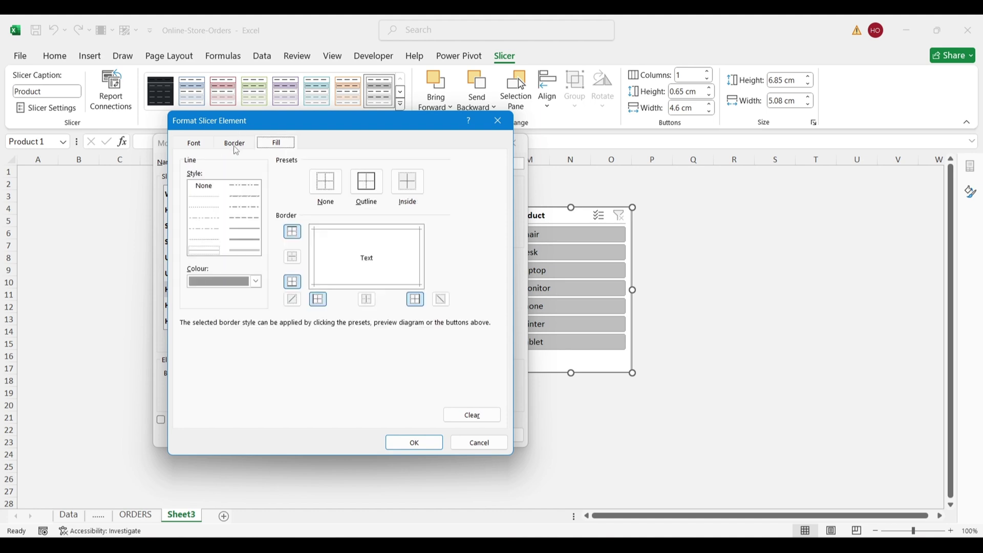
pyautogui.click(197, 145)
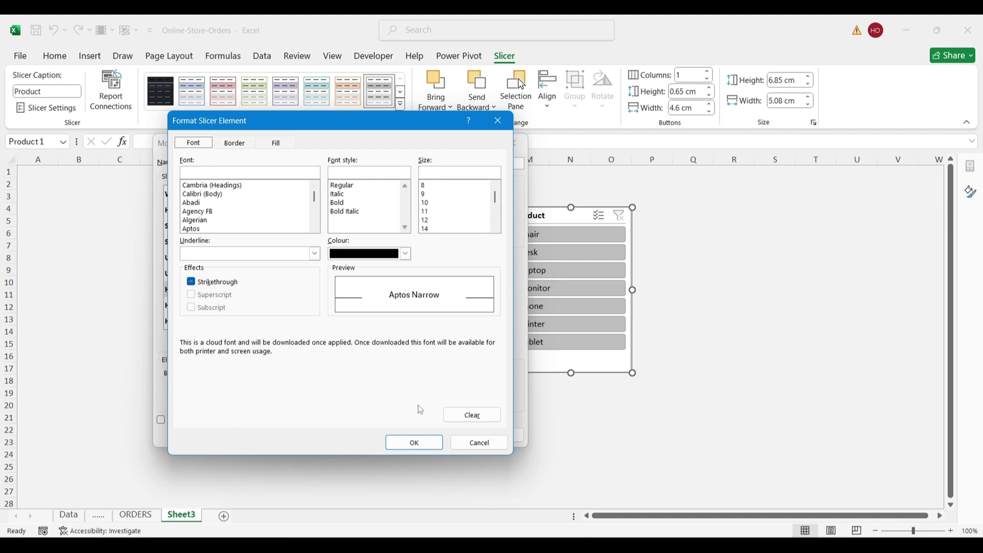
pyautogui.click(429, 203)
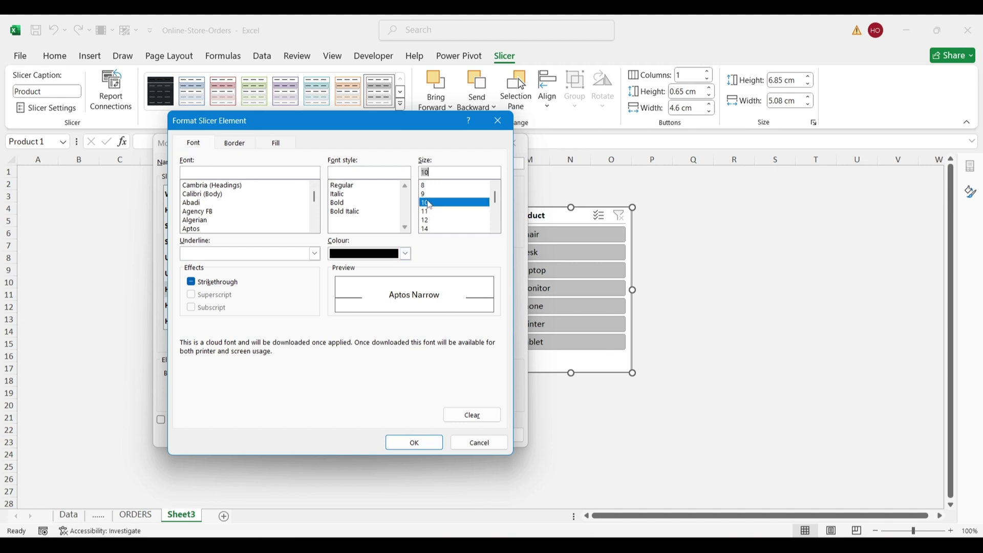
pyautogui.click(415, 444)
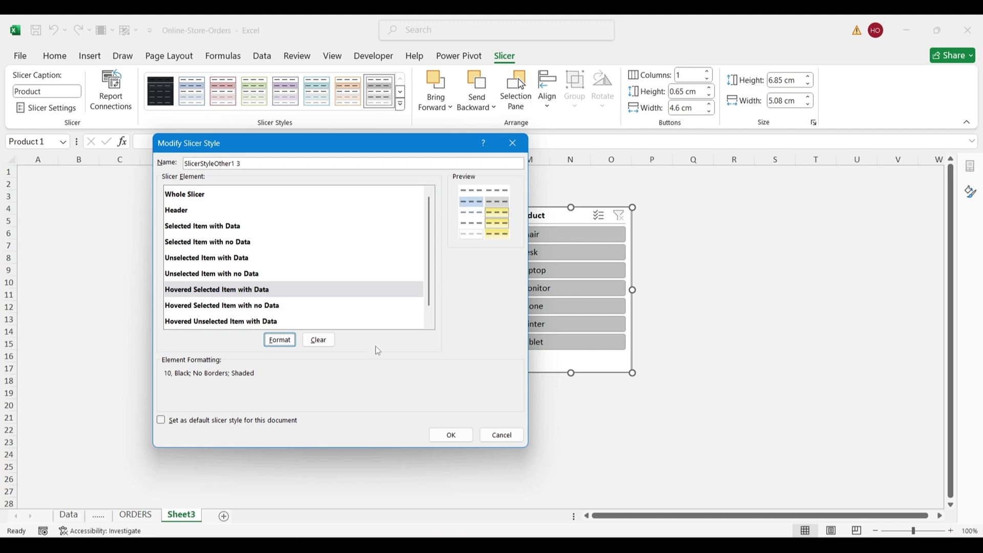
# Save the edited custom style, apply it to the Product slicer, and nudge the slicer right.
pyautogui.click(449, 434)
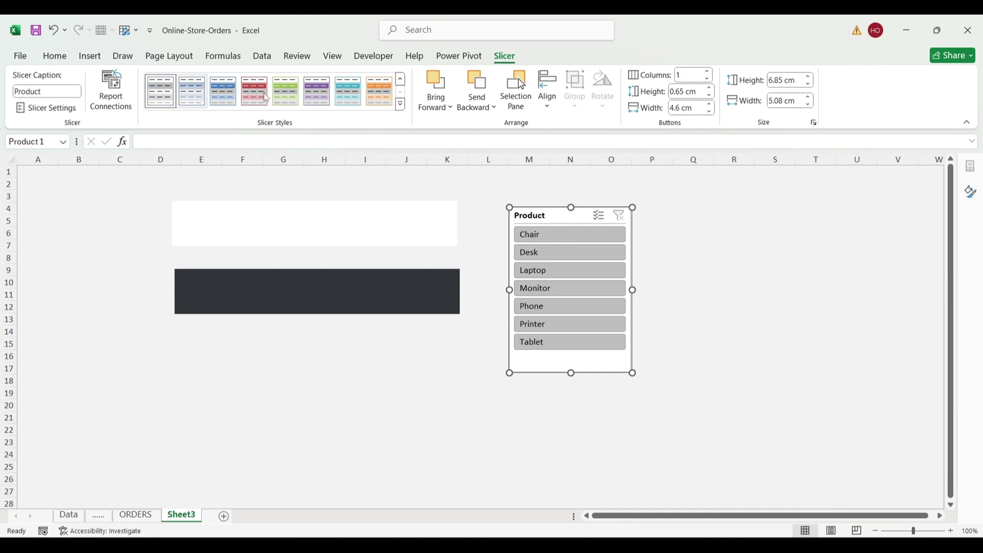
pyautogui.click(402, 106)
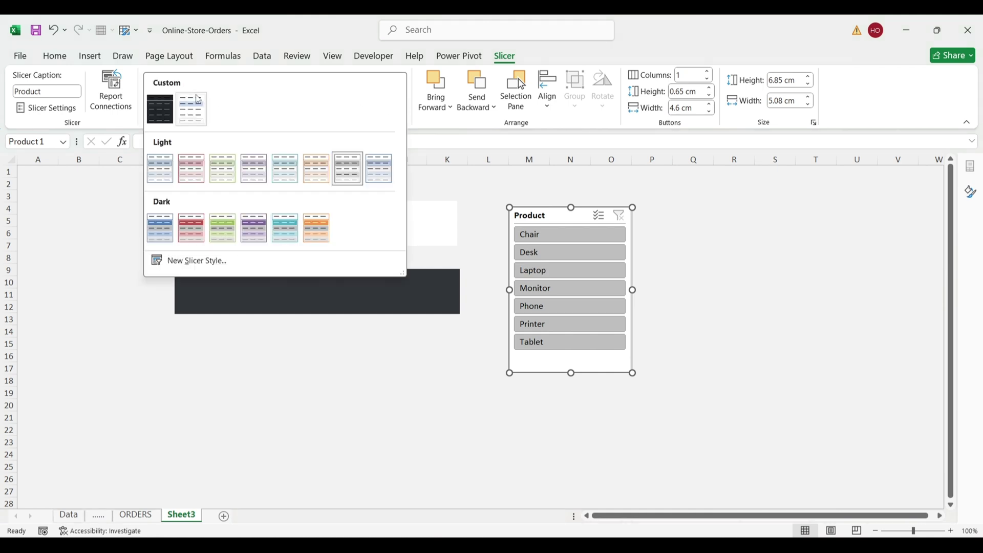
pyautogui.click(191, 109)
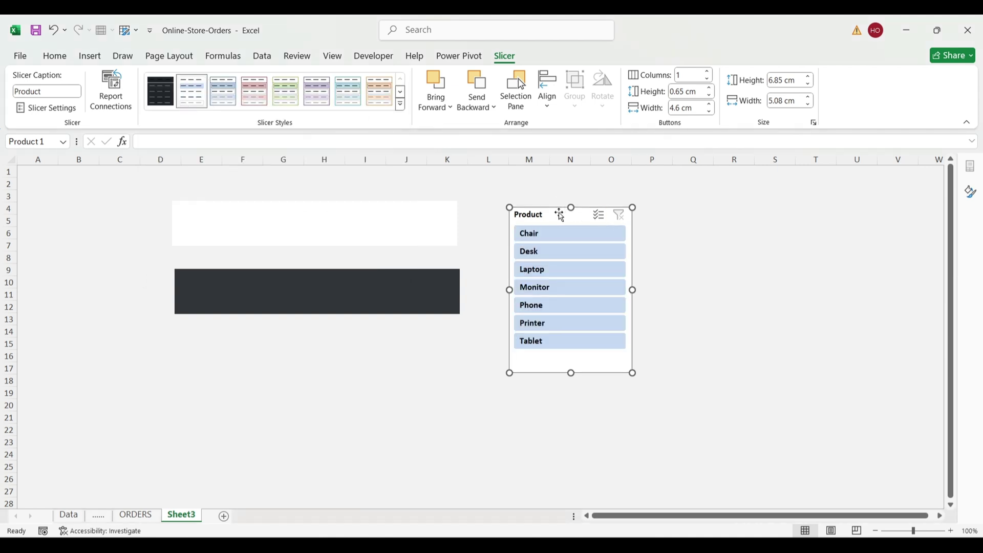
pyautogui.moveTo(559, 213)
pyautogui.mouseDown()
pyautogui.moveTo(611, 211)
pyautogui.moveTo(570, 208)
pyautogui.mouseUp()
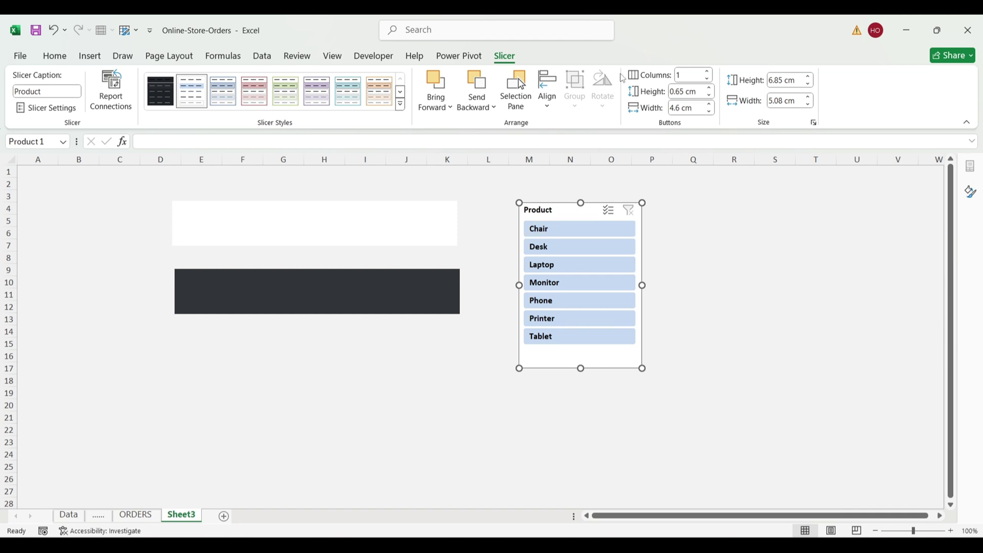
pyautogui.click(680, 77)
# Set the Product slicer to 7 button columns and resize it to one row over the white header panel.
pyautogui.write('7')
pyautogui.press('Return')
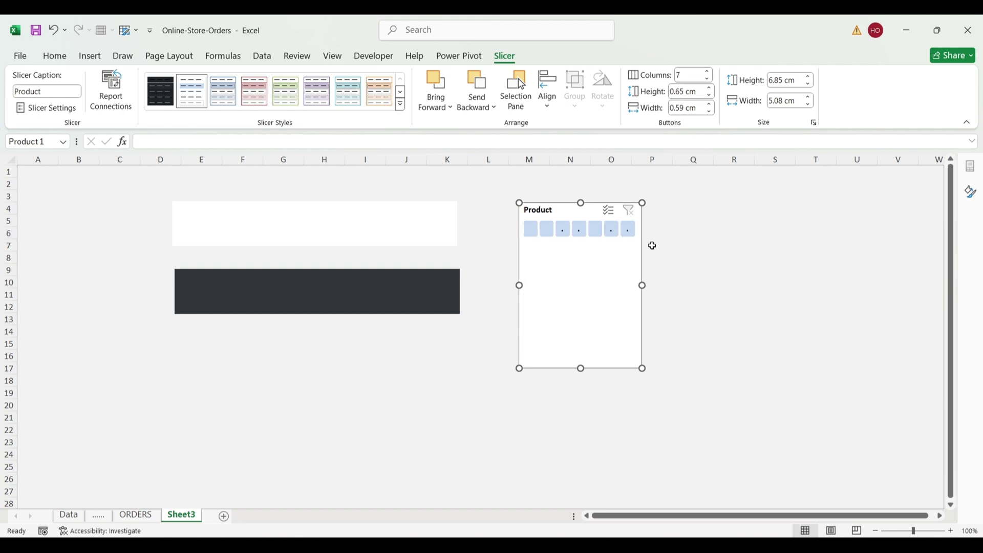
pyautogui.moveTo(642, 285); pyautogui.dragTo(803, 266)
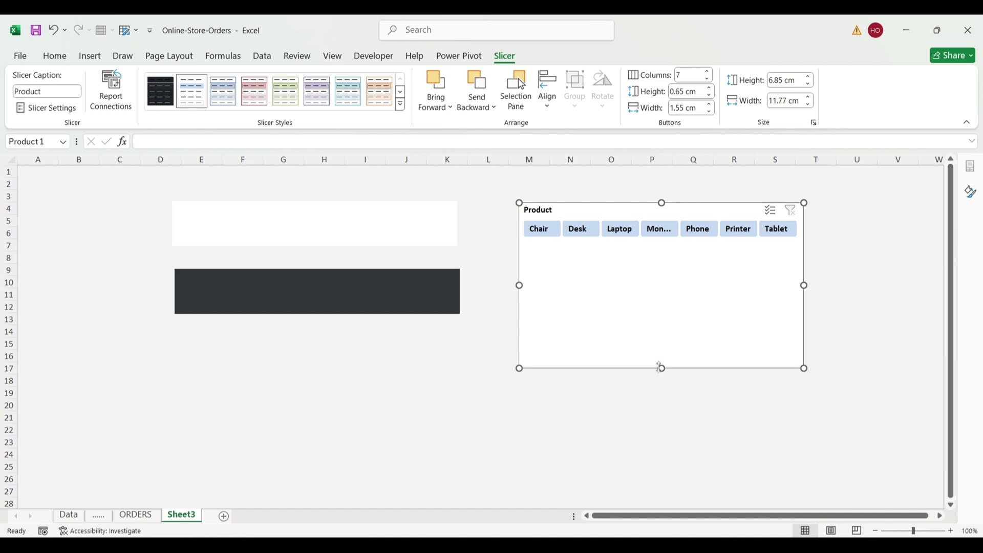
pyautogui.moveTo(661, 368); pyautogui.dragTo(330, 245)
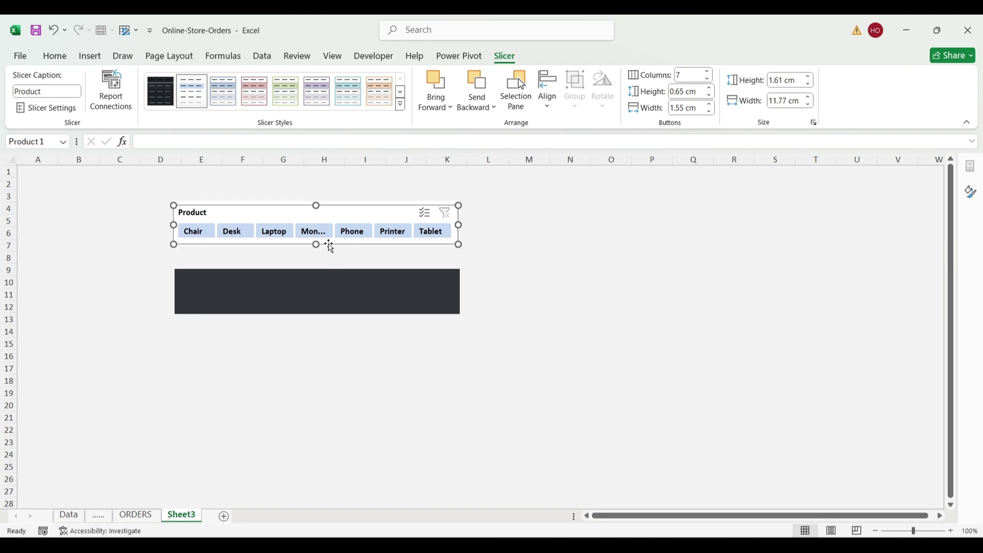
pyautogui.click(568, 255)
# Test filtering the slicer to Printer, Phone and Monitor, then clear the filter to show all products.
pyautogui.click(432, 231)
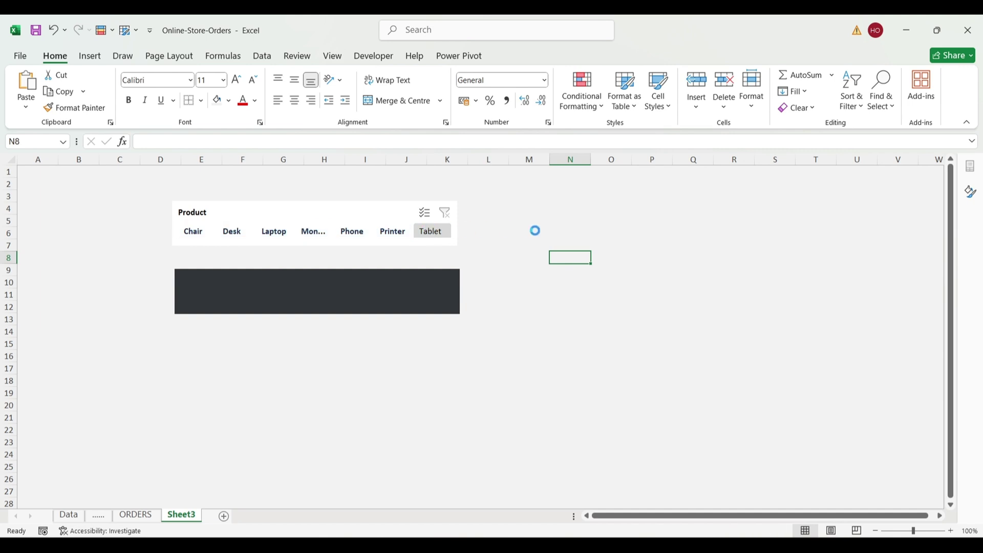
pyautogui.click(392, 231)
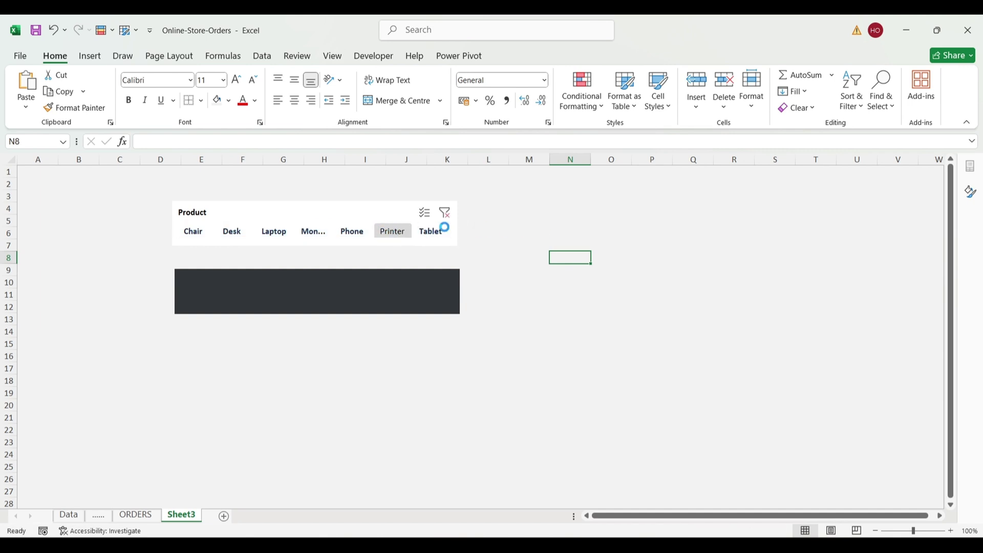
pyautogui.keyDown('ctrl'); pyautogui.click(357, 232); pyautogui.keyUp('ctrl')
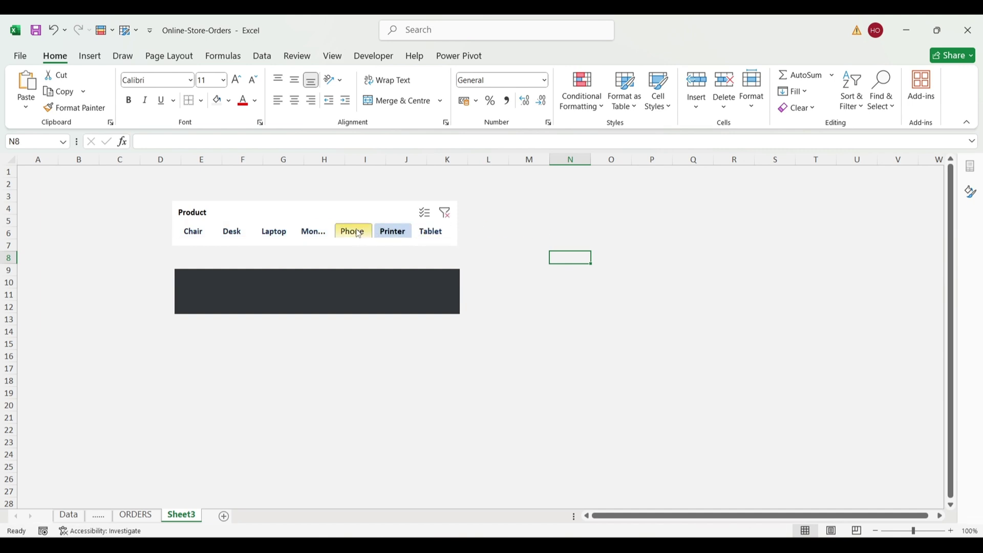
pyautogui.click(358, 233)
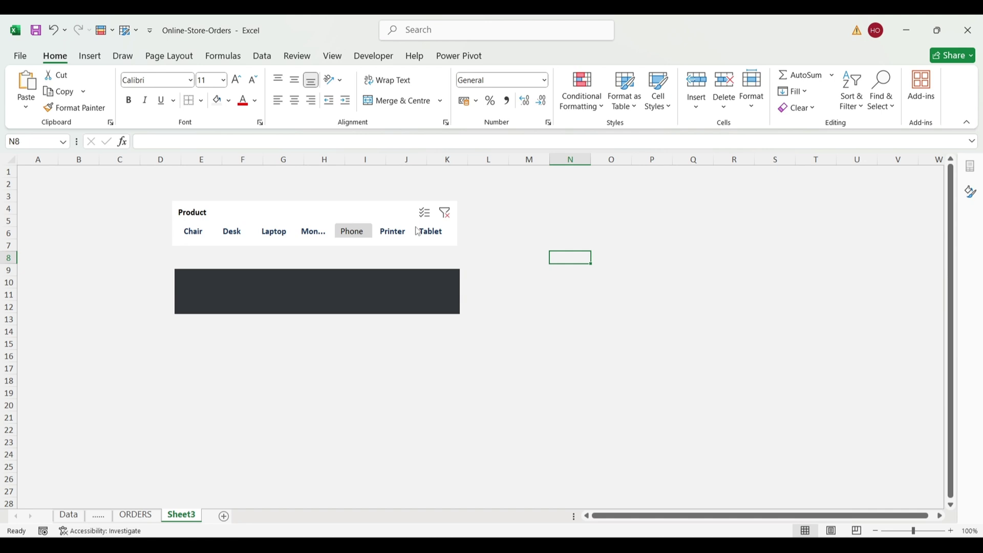
pyautogui.click(316, 230)
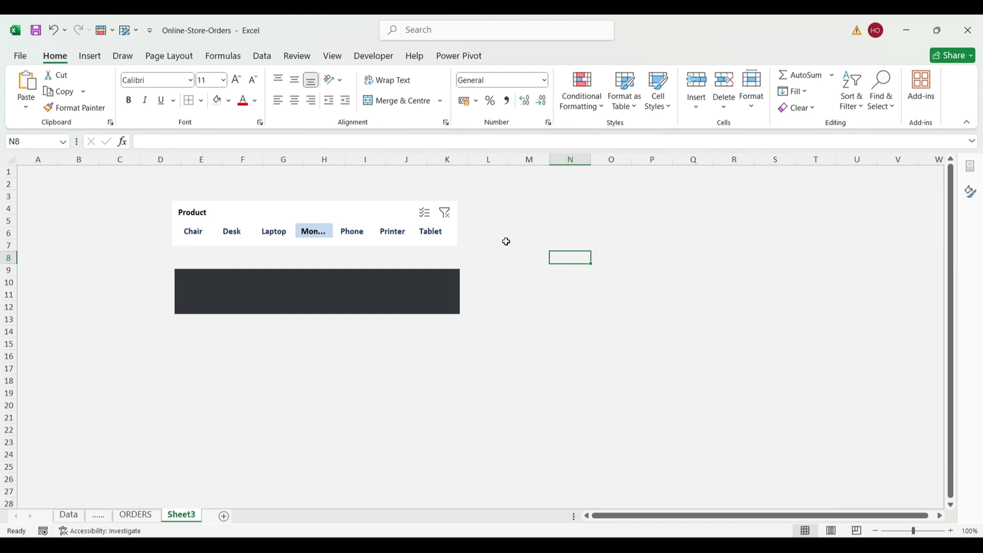
pyautogui.click(445, 213)
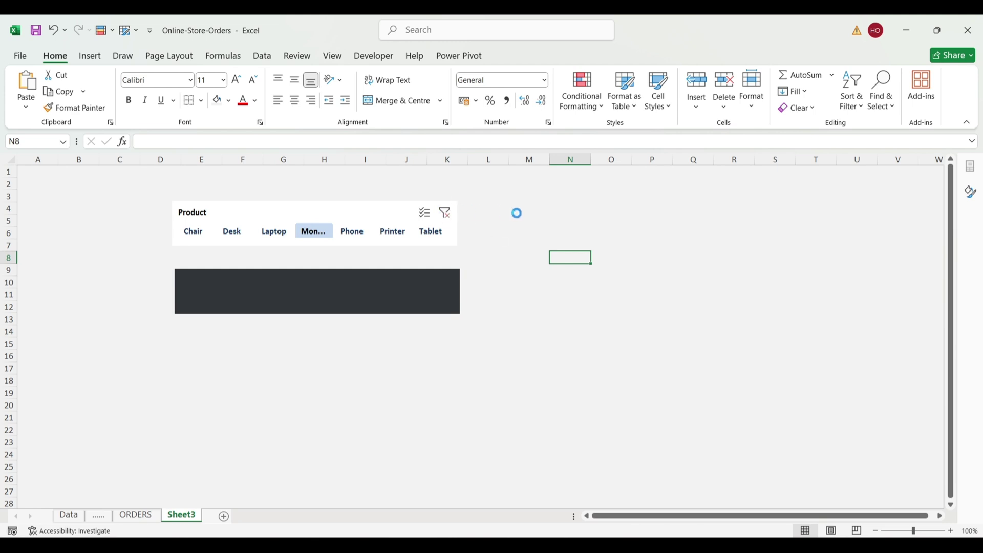
pyautogui.click(324, 299)
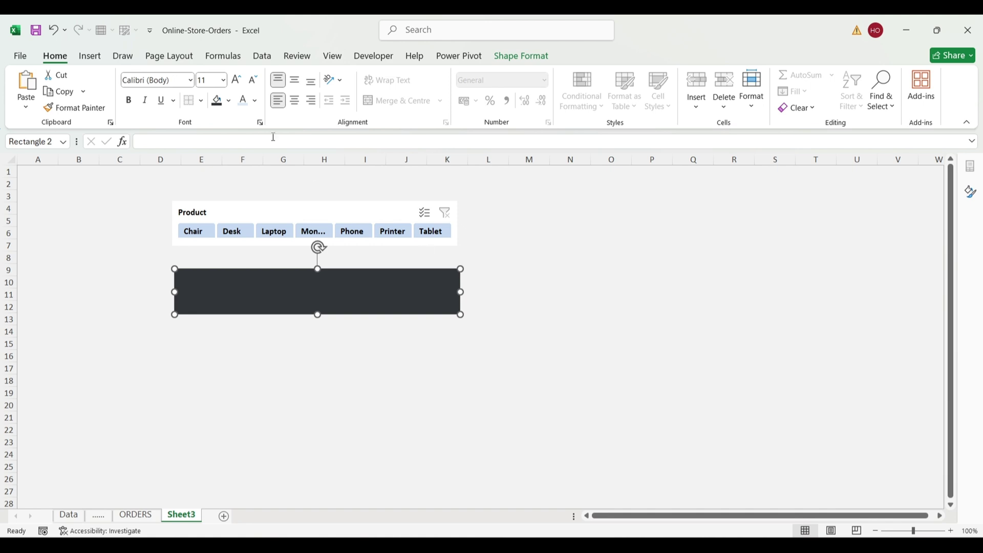
pyautogui.click(229, 101)
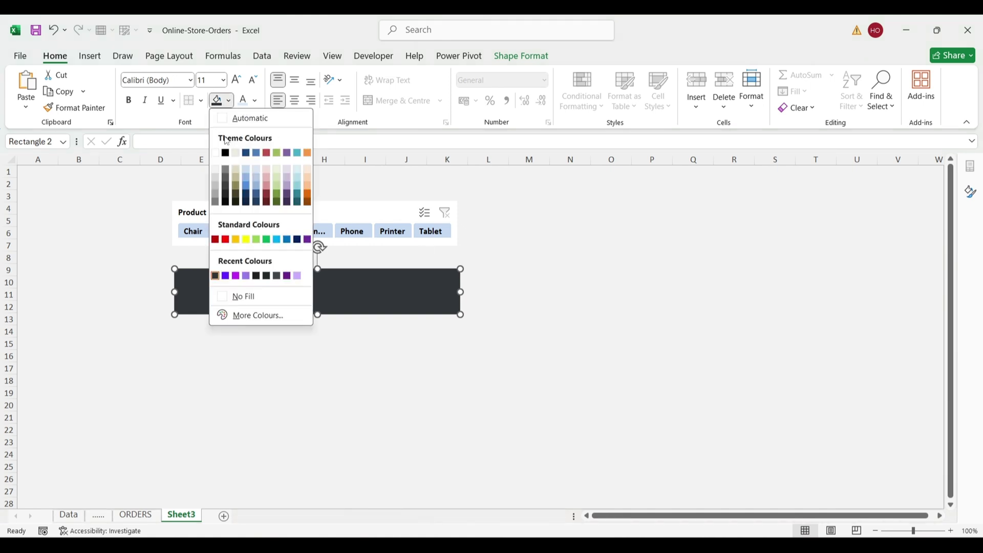
pyautogui.click(271, 324)
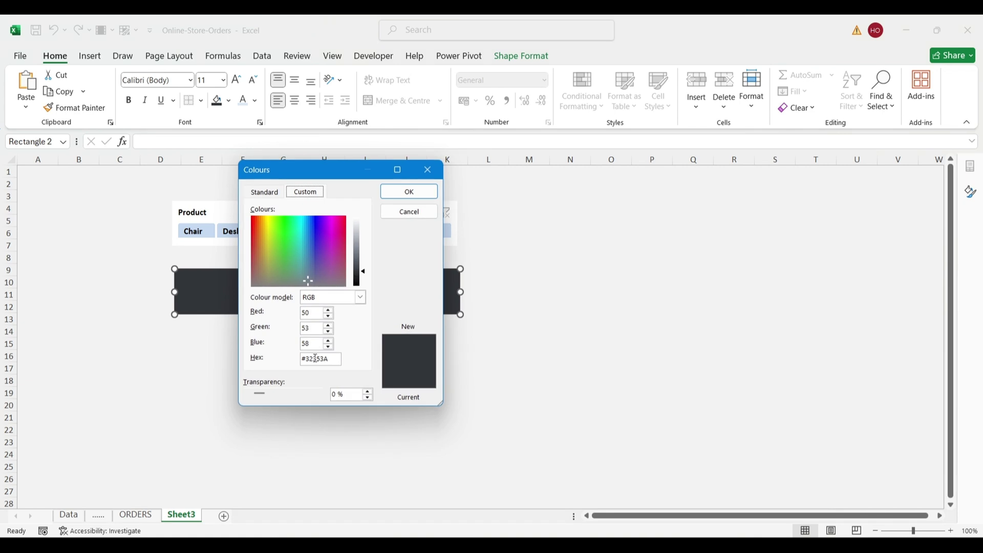
pyautogui.doubleClick(315, 359)
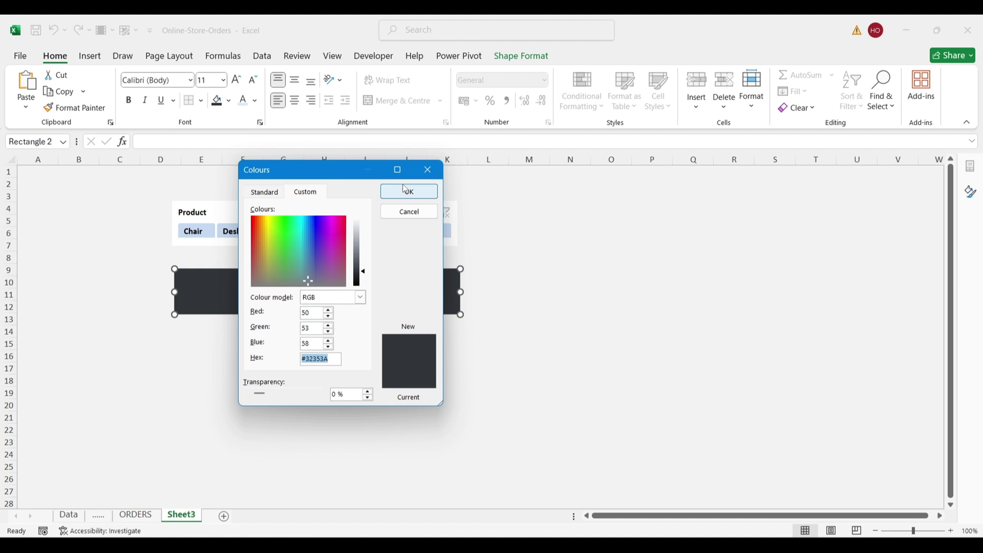
pyautogui.press('Return')
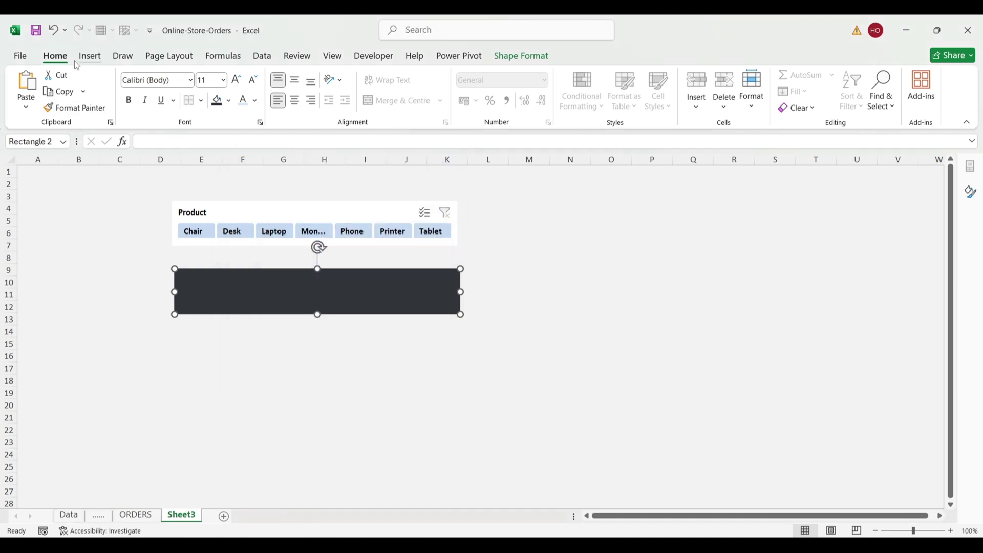
pyautogui.click(312, 216)
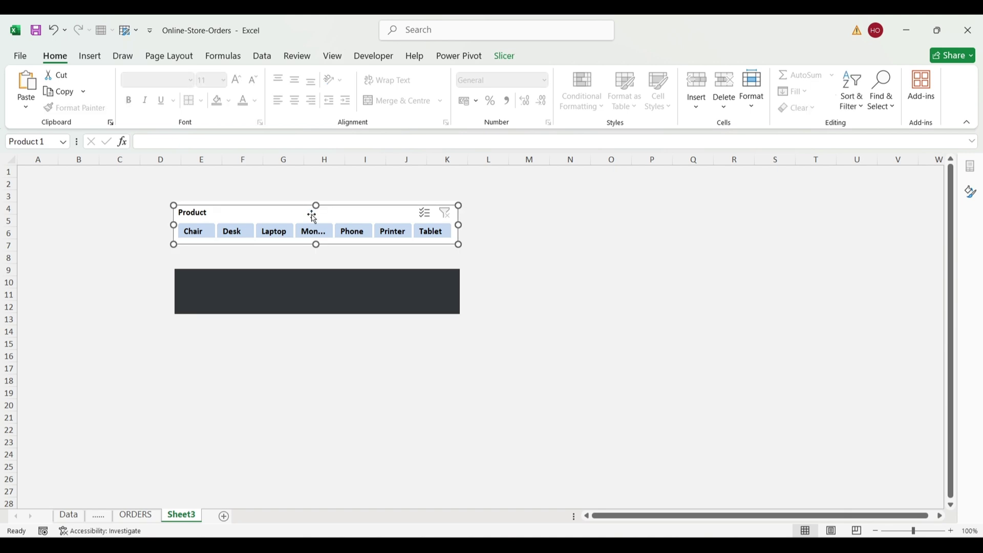
# Duplicate the Product slicer below the dark panel and duplicate the first Light slicer style.
pyautogui.hotkey('ctrl', 'd')
pyautogui.moveTo(312, 219); pyautogui.dragTo(376, 341)
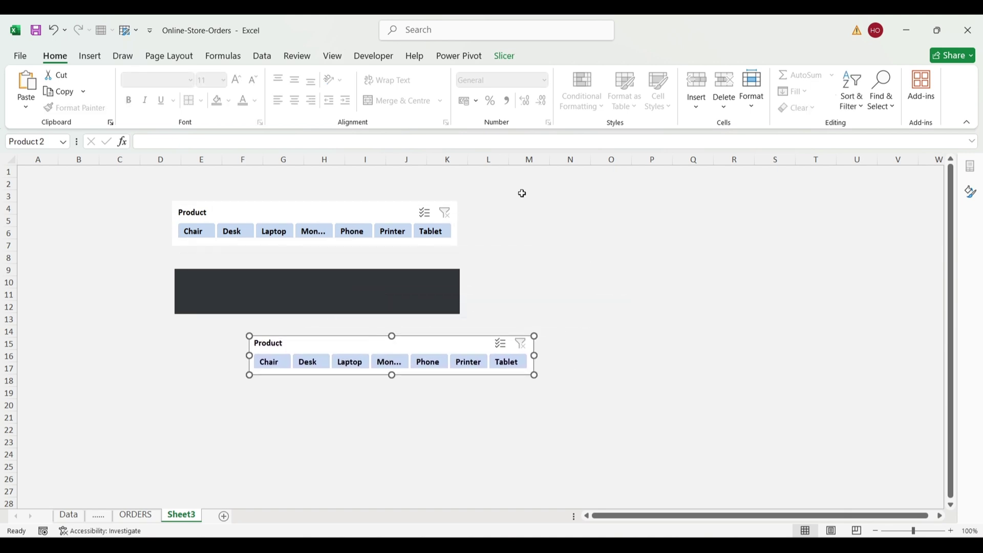
pyautogui.click(506, 57)
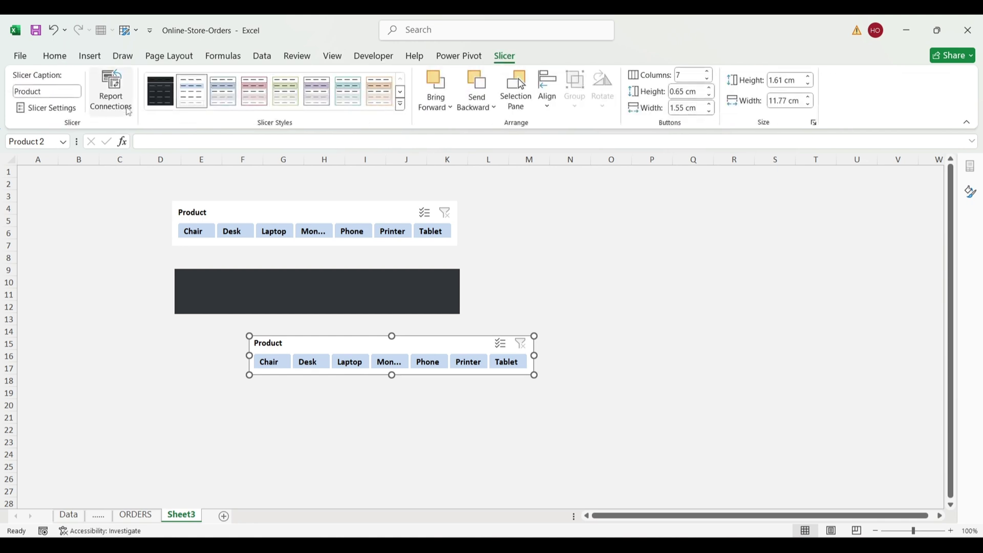
pyautogui.click(400, 104)
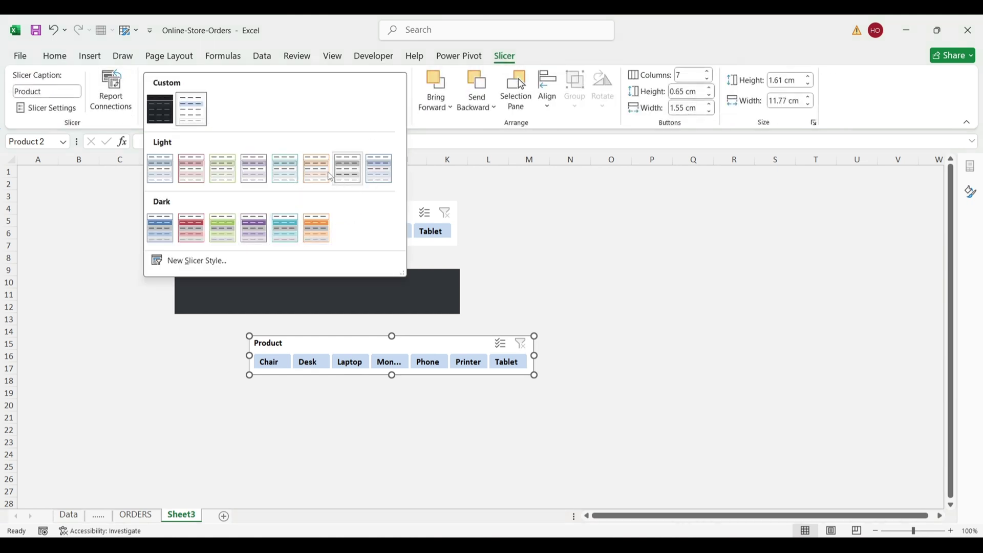
pyautogui.rightClick(159, 174)
pyautogui.click(206, 196)
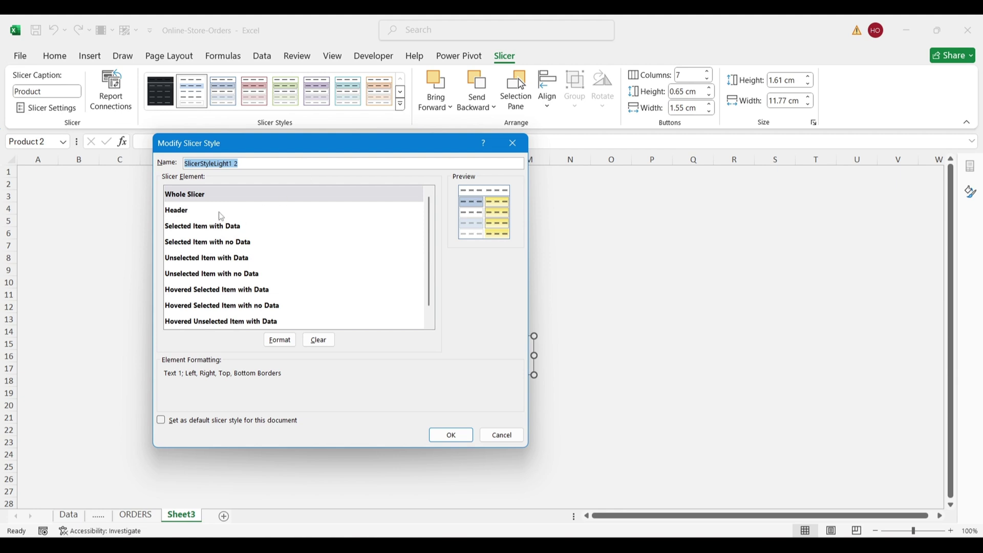
# Browse the Whole Slicer border and fill settings without applying changes, then save the duplicated style.
pyautogui.click(279, 340)
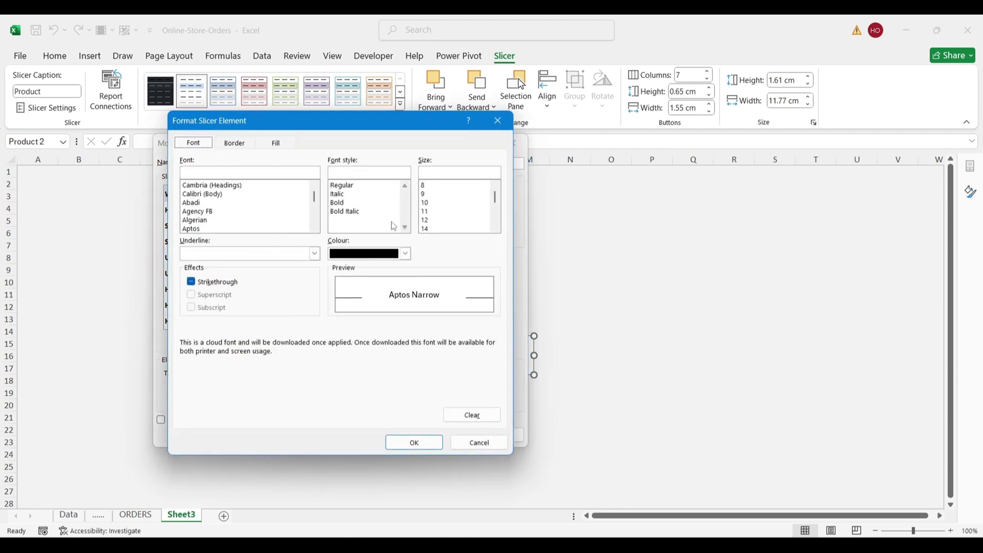
pyautogui.click(233, 143)
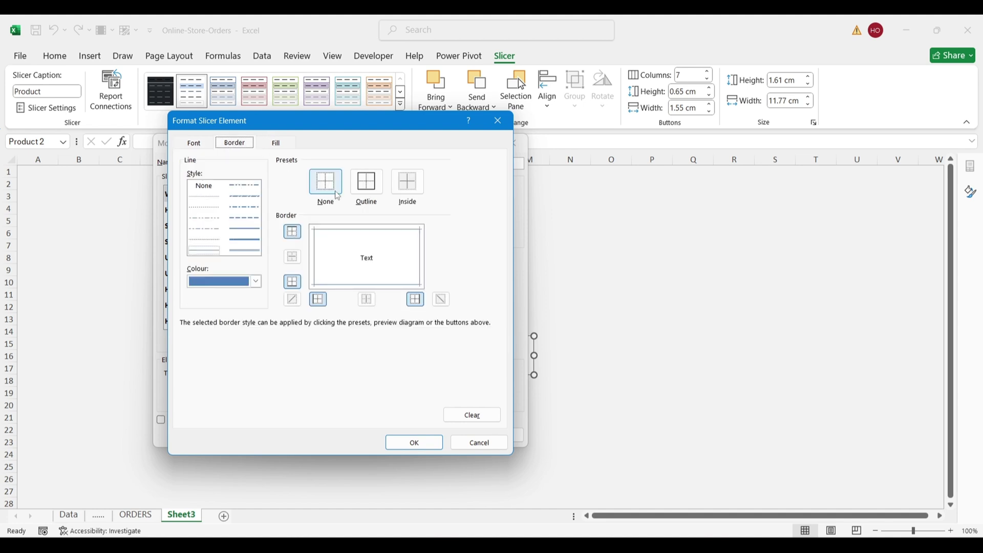
pyautogui.click(280, 143)
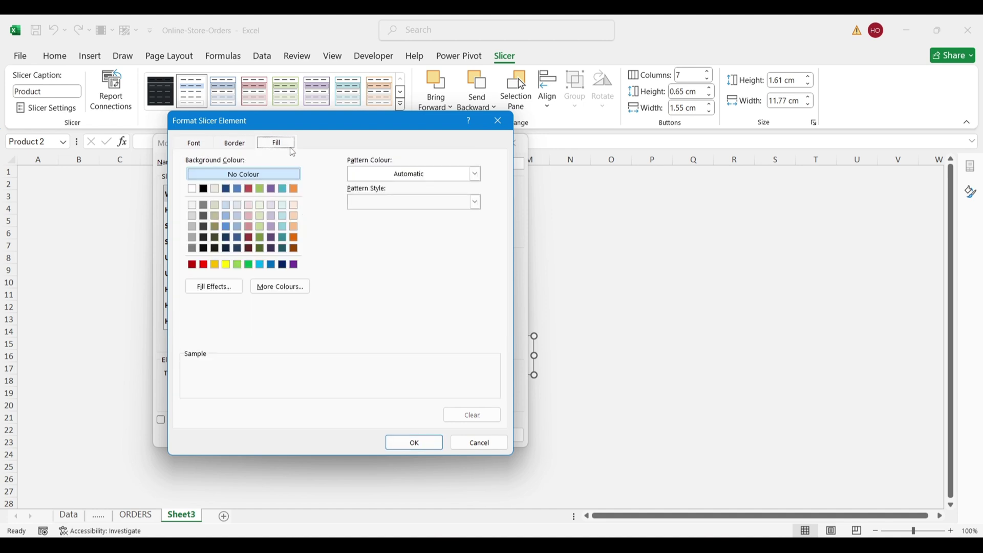
pyautogui.click(271, 287)
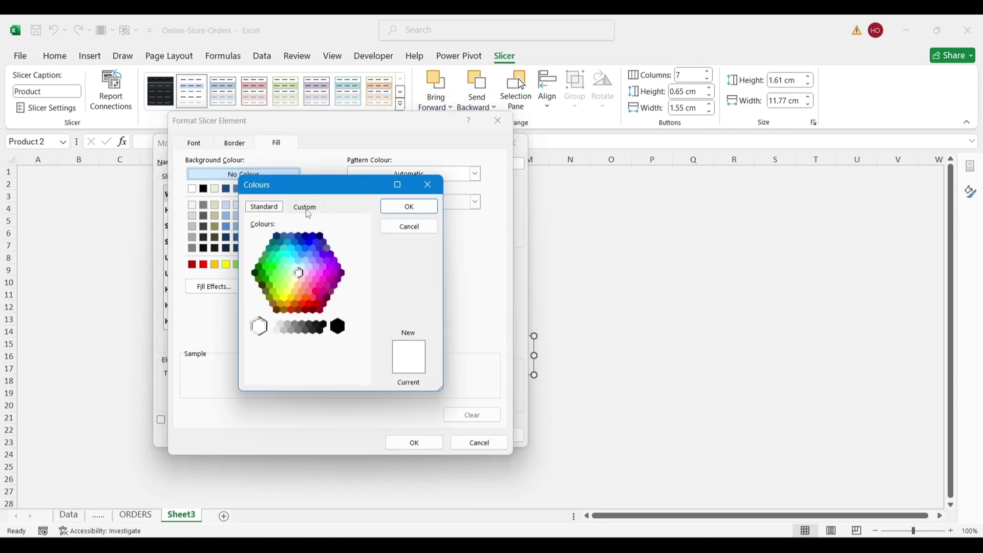
pyautogui.click(307, 210)
pyautogui.doubleClick(318, 373)
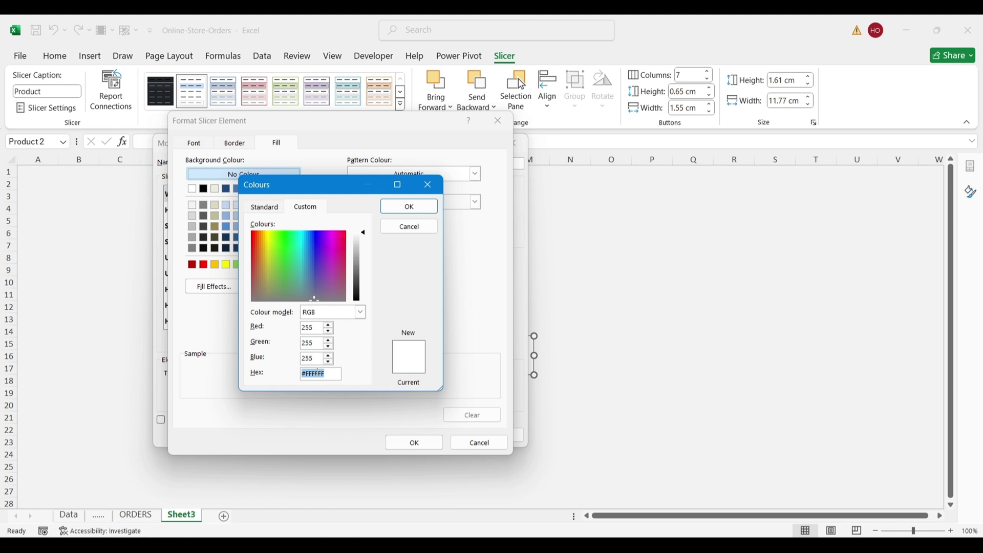
pyautogui.click(328, 373)
pyautogui.press('BackSpace')
pyautogui.press('BackSpace')
pyautogui.press('BackSpace')
pyautogui.press('BackSpace')
pyautogui.press('BackSpace')
pyautogui.click(410, 226)
pyautogui.click(493, 312)
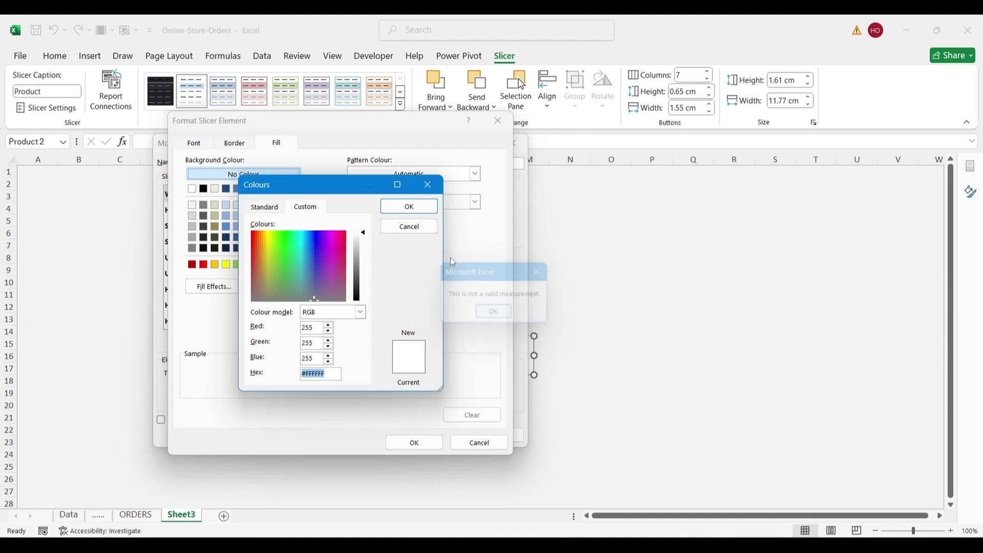
pyautogui.click(414, 226)
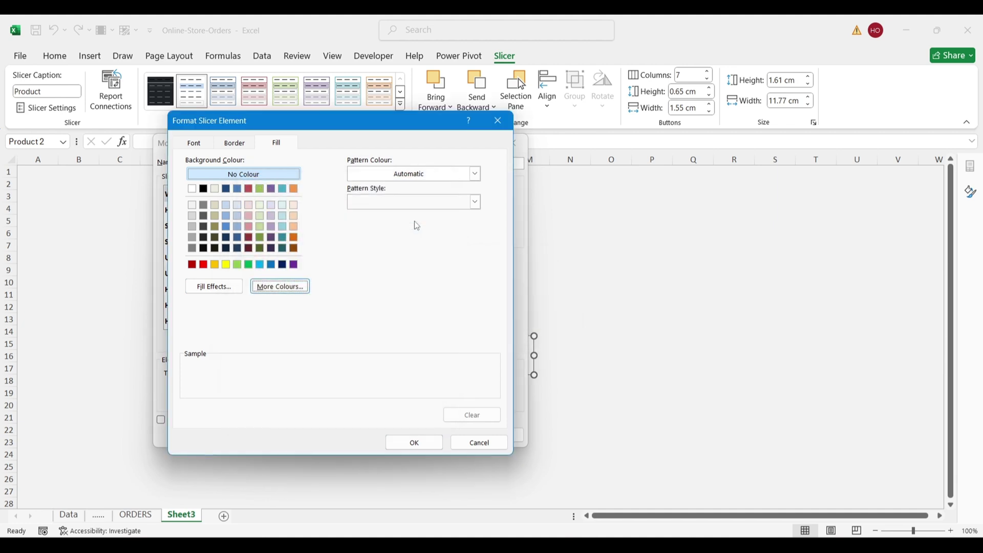
pyautogui.click(498, 123)
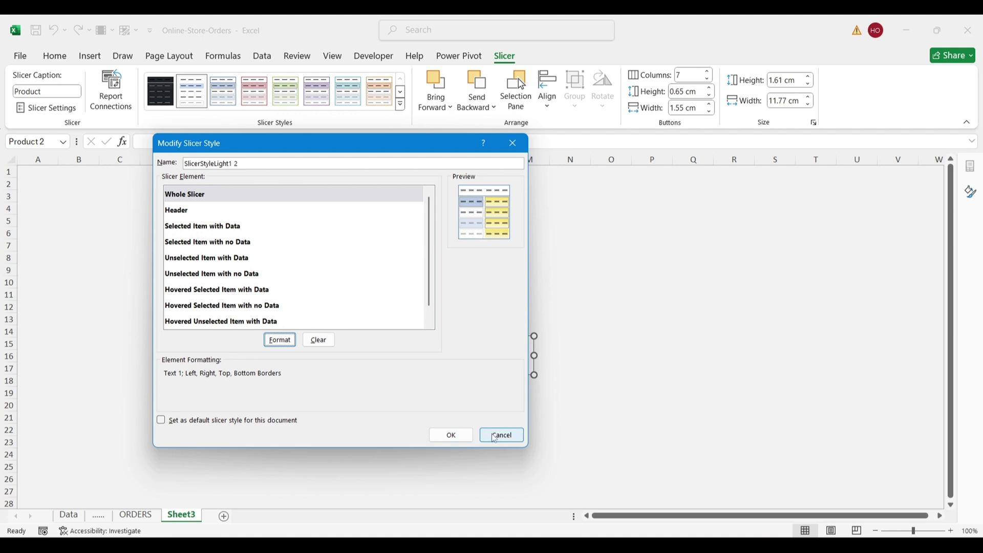
pyautogui.click(467, 436)
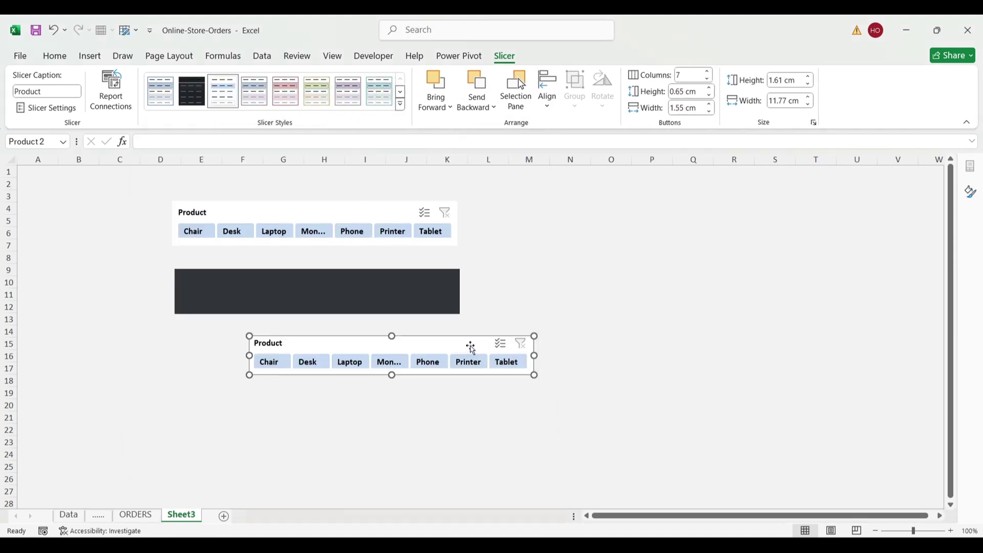
# Copy the dark panel's hex fill code #32353A and paste it into cell O2.
pyautogui.click(421, 301)
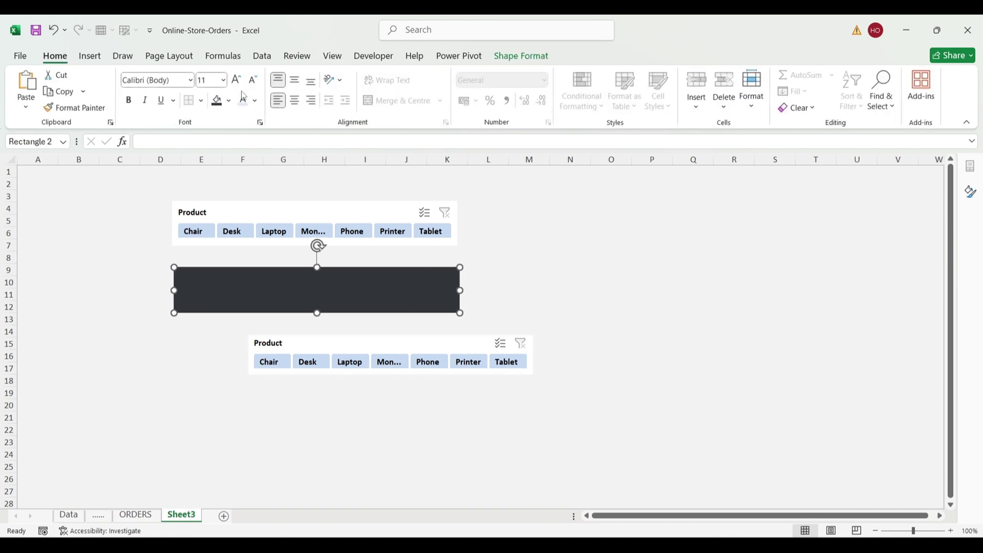
pyautogui.click(230, 106)
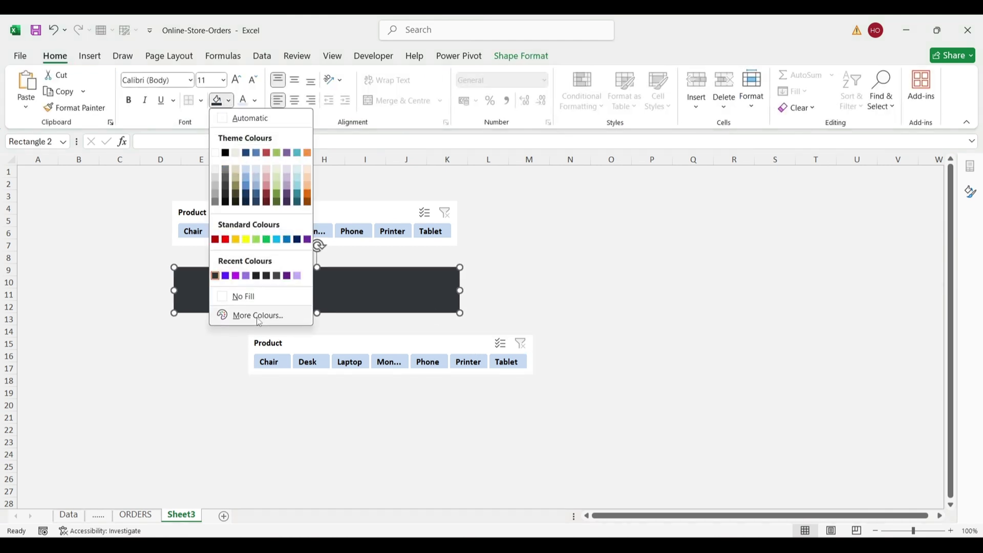
pyautogui.click(311, 375)
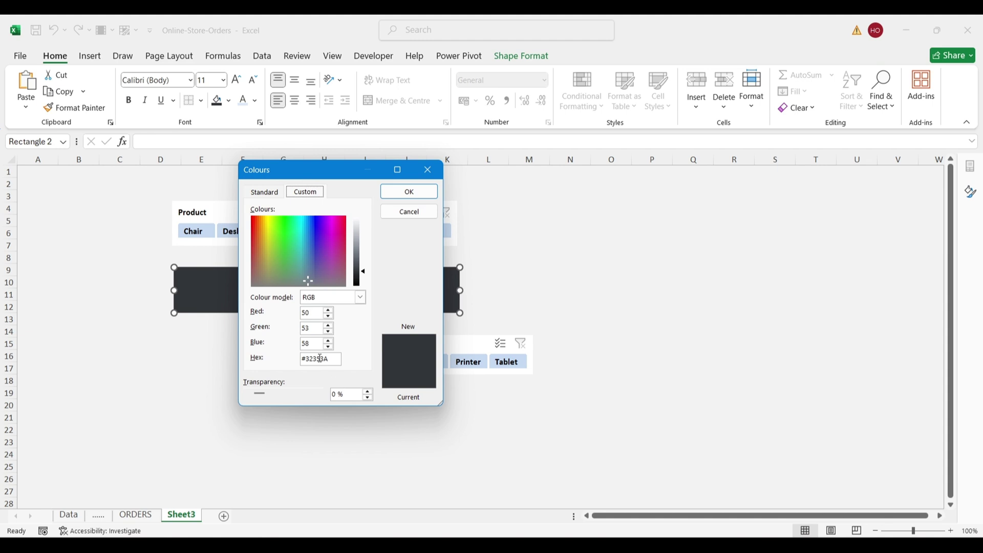
pyautogui.doubleClick(319, 358)
pyautogui.click(409, 192)
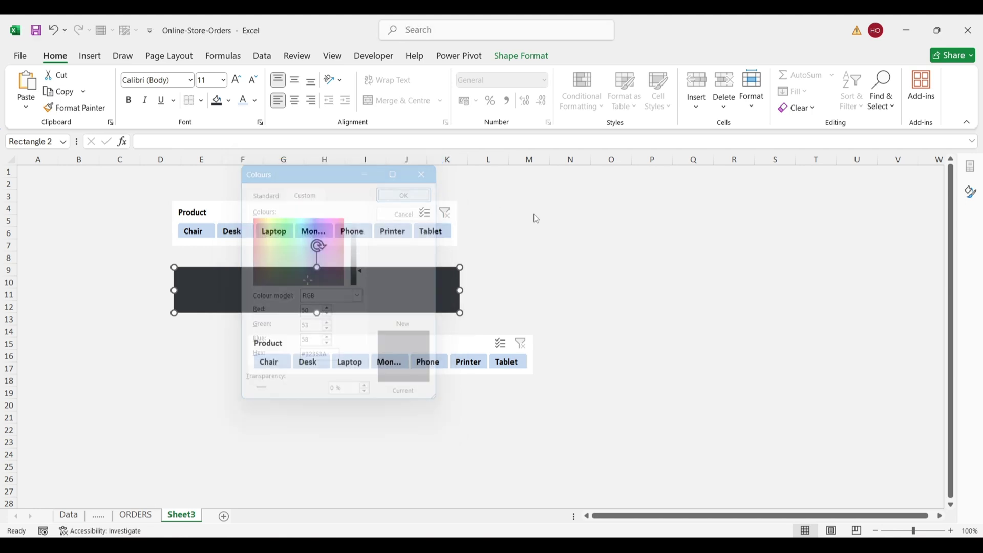
pyautogui.click(626, 184)
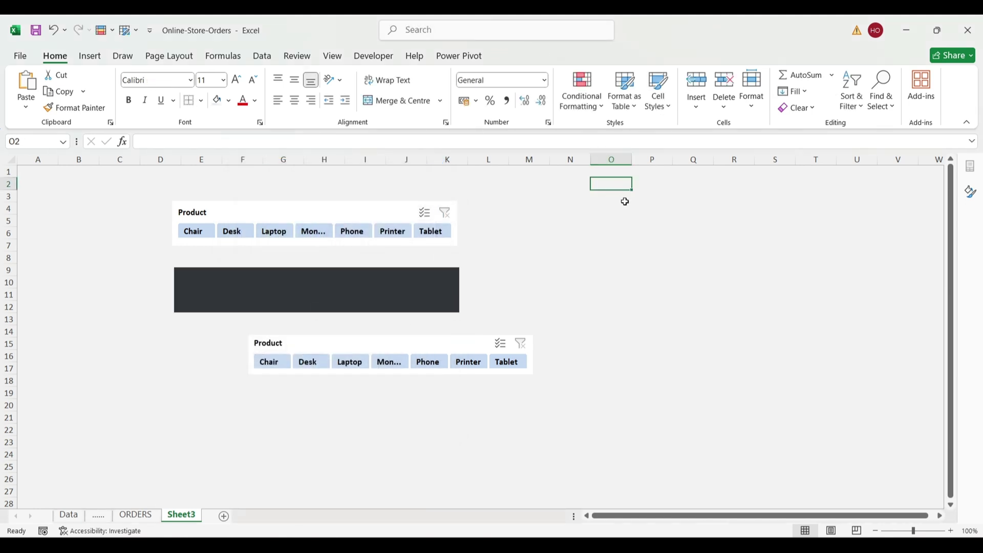
pyautogui.write('#32353A')
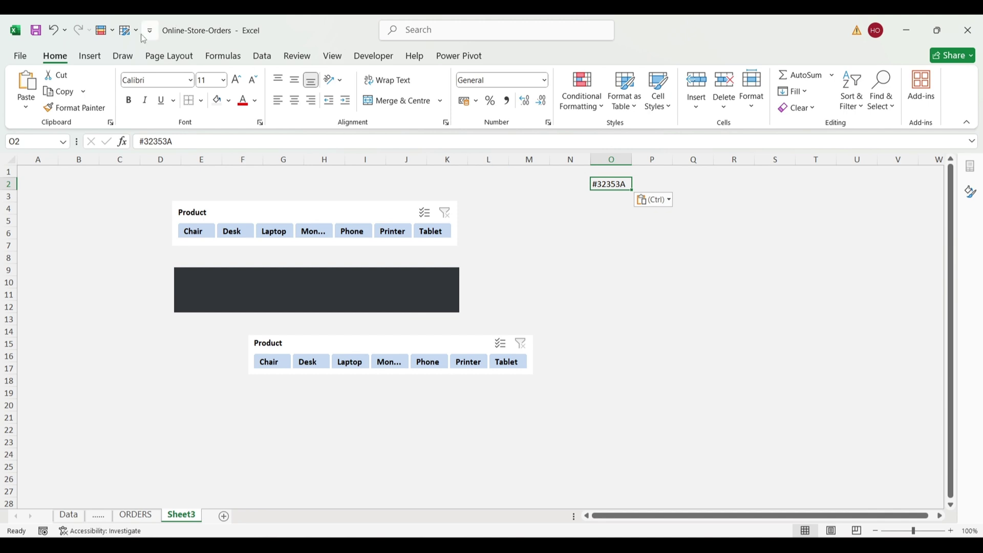
pyautogui.click(421, 351)
# Open the custom slicer style SlicerStyleLight1 2 for modification.
pyautogui.click(504, 57)
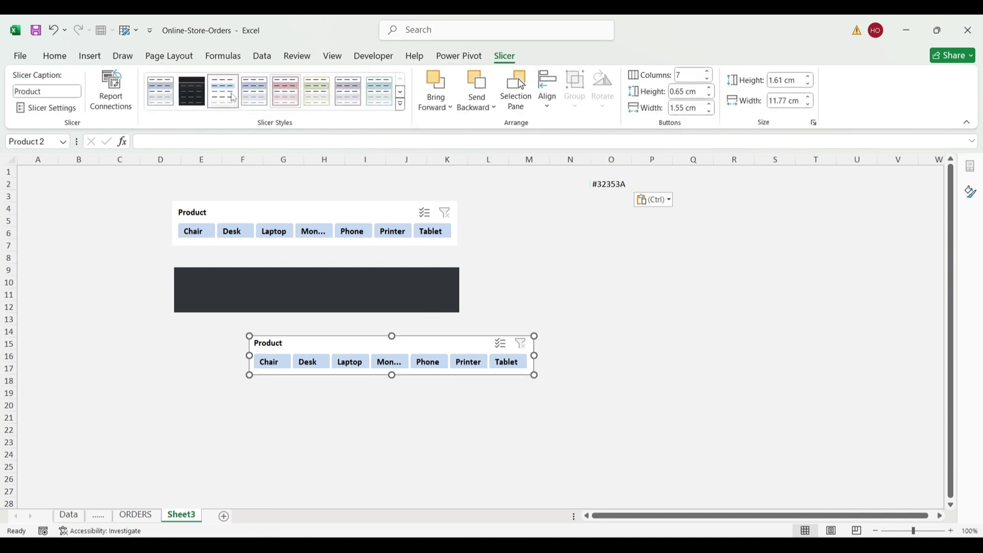
pyautogui.rightClick(224, 102)
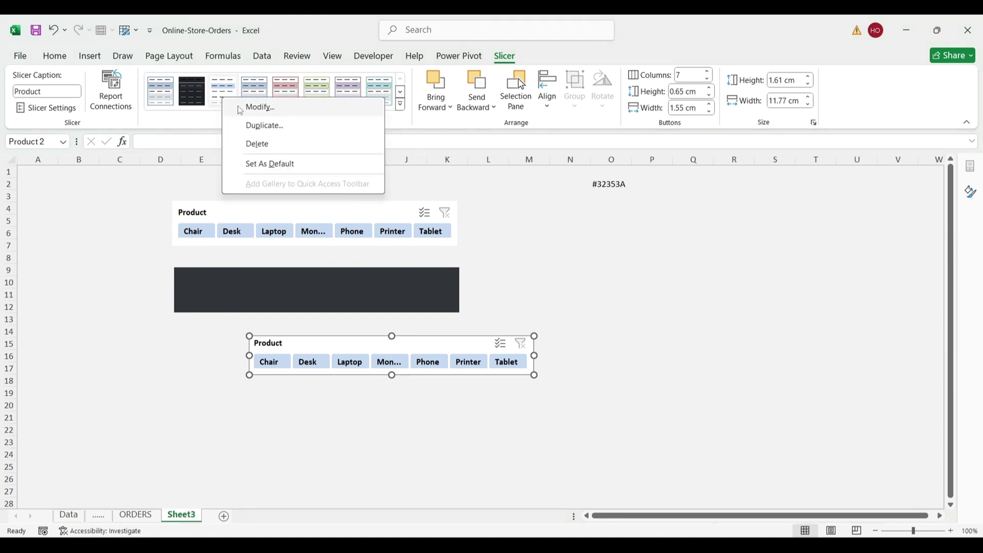
pyautogui.click(400, 106)
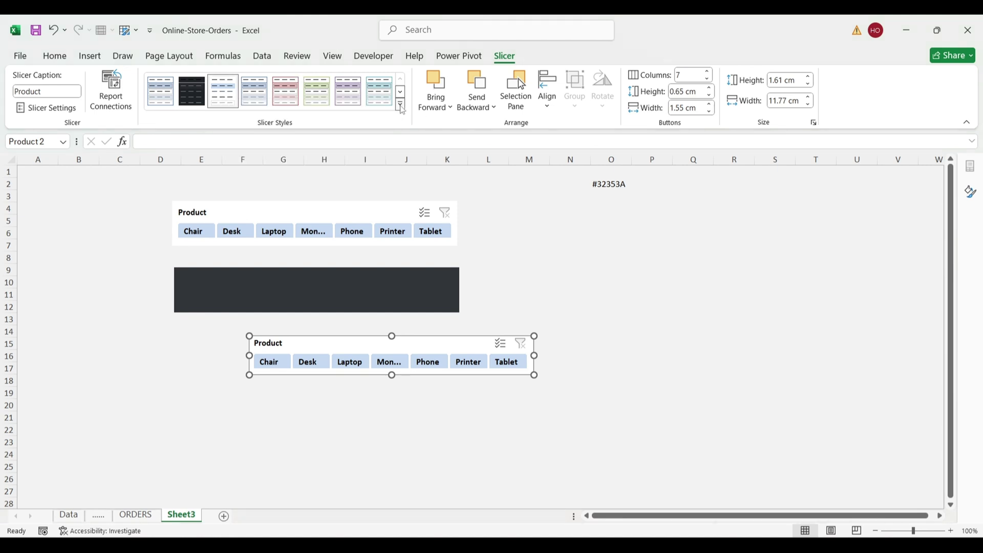
pyautogui.click(400, 106)
pyautogui.rightClick(158, 116)
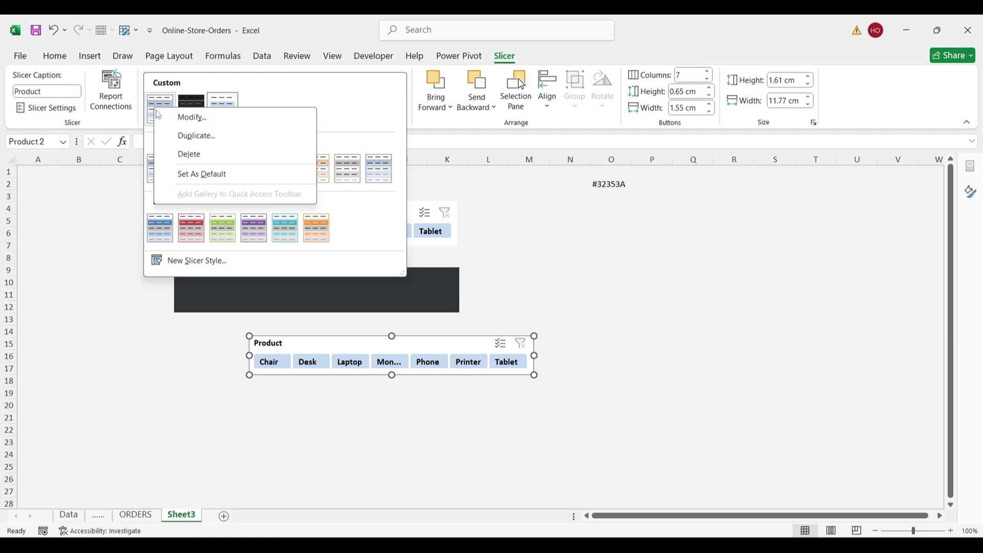
pyautogui.click(179, 119)
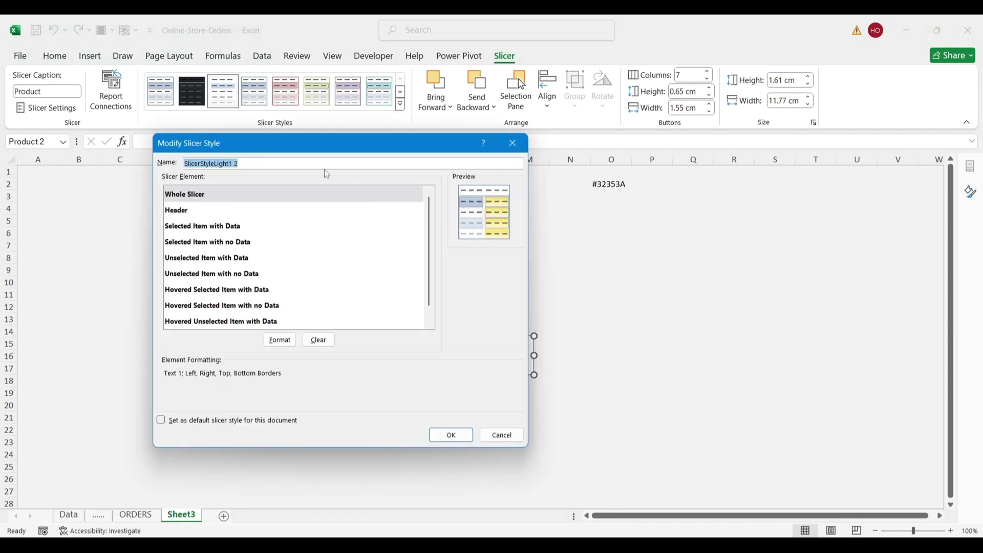
# Give the Whole Slicer element a custom #32353A fill and no borders.
pyautogui.click(280, 340)
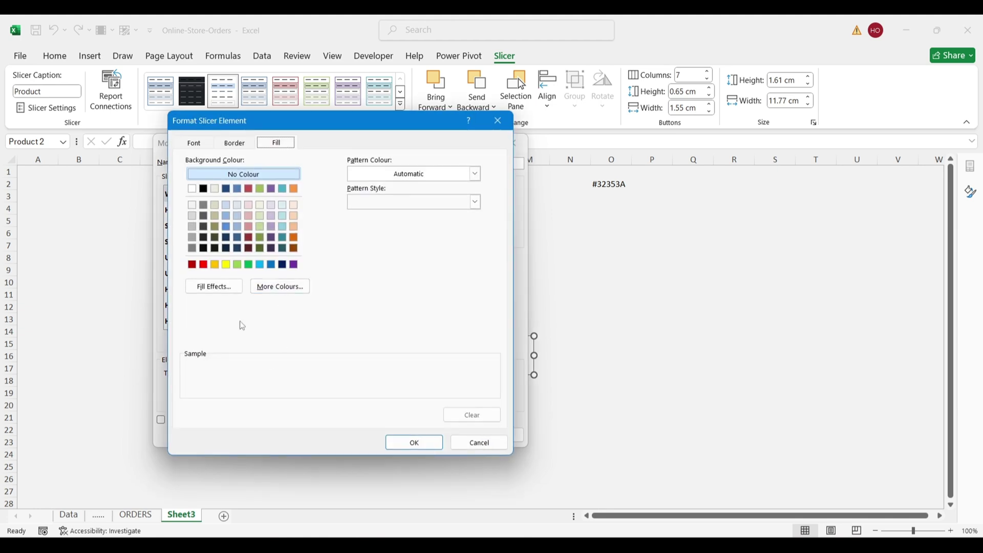
pyautogui.click(279, 289)
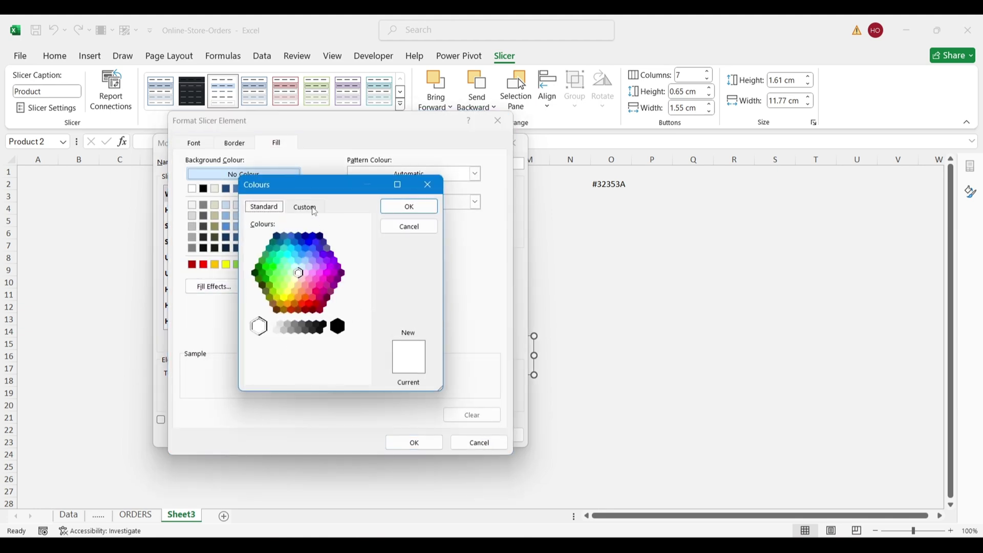
pyautogui.click(306, 207)
pyautogui.click(317, 373)
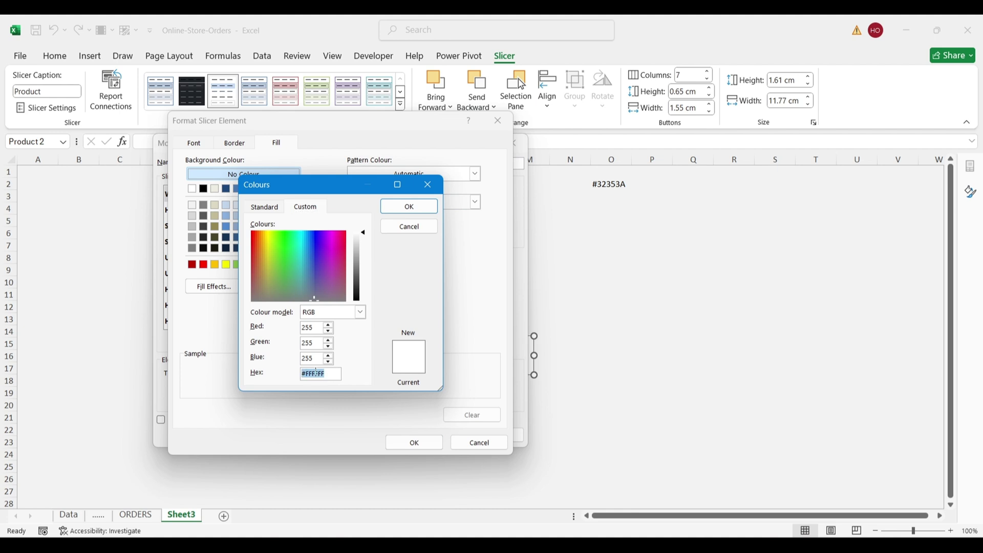
pyautogui.write('#32353A')
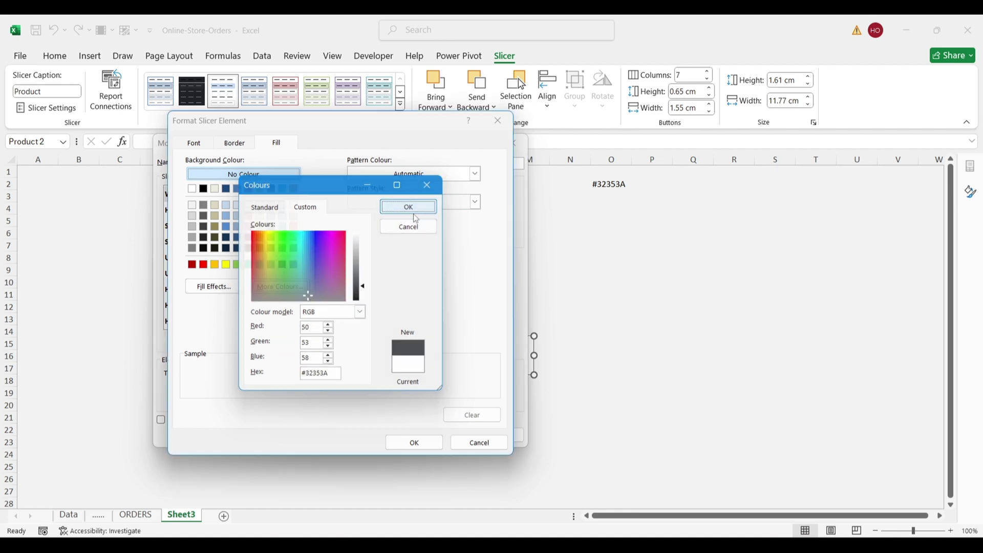
pyautogui.click(403, 206)
pyautogui.click(243, 144)
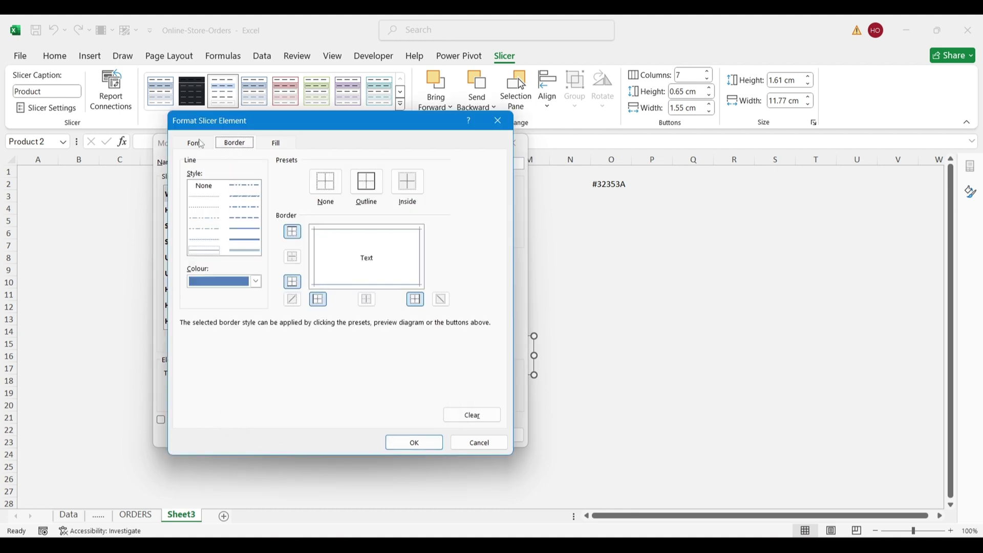
pyautogui.click(330, 185)
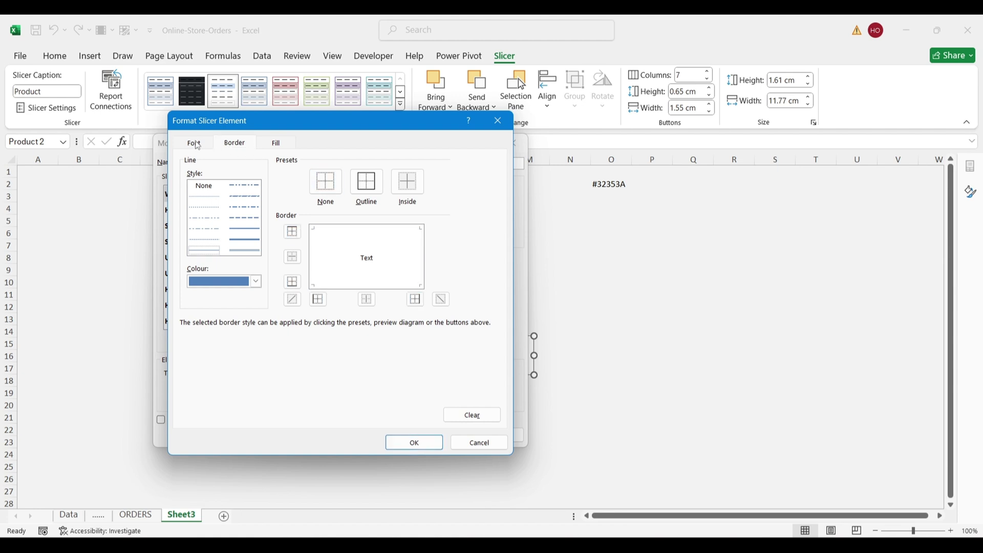
pyautogui.click(211, 143)
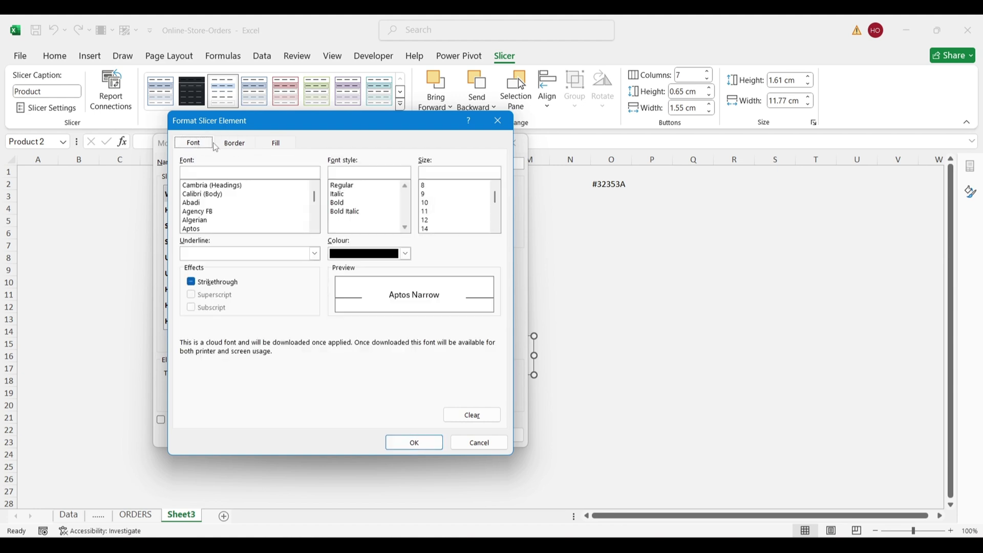
pyautogui.click(402, 443)
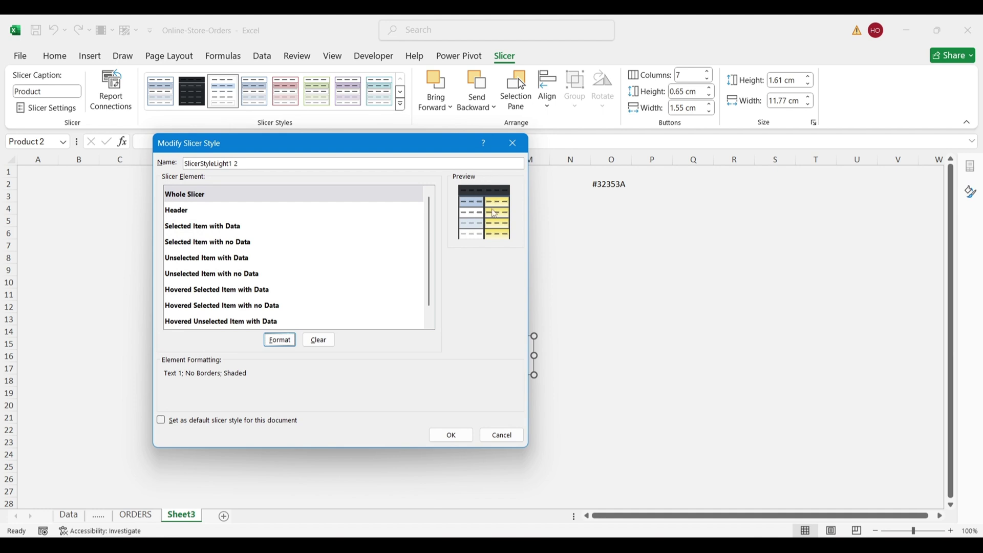
# Give the Header element a custom #32353A fill.
pyautogui.click(204, 229)
pyautogui.click(271, 210)
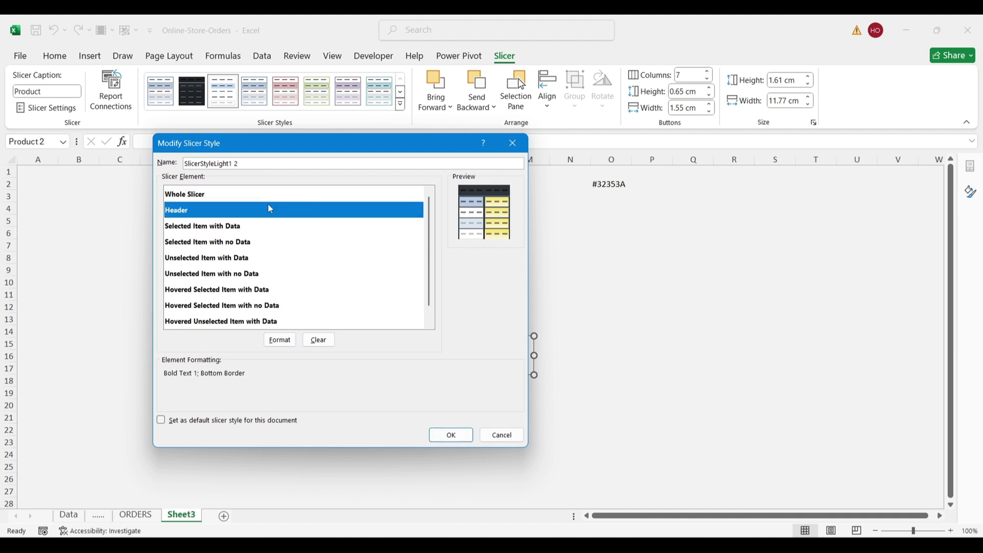
pyautogui.click(279, 340)
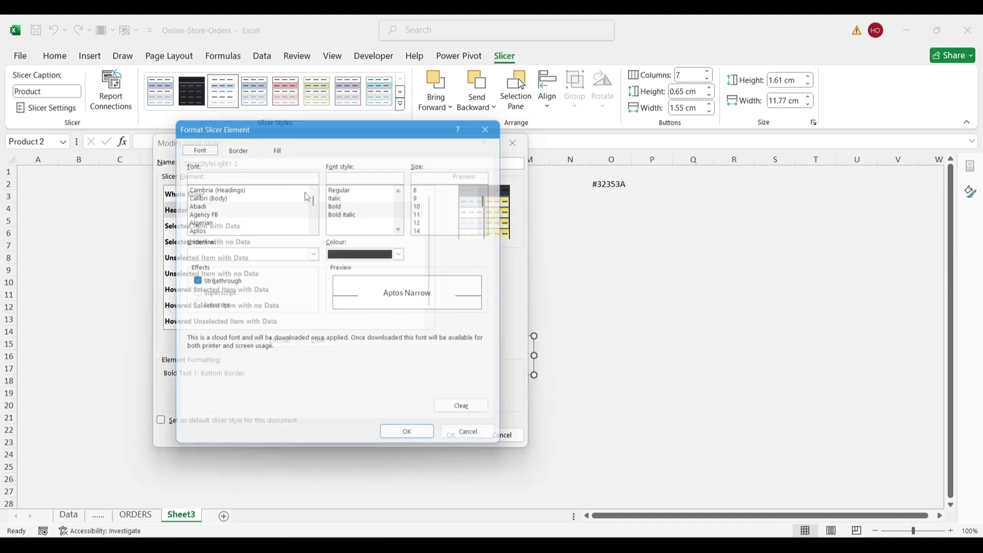
pyautogui.click(282, 142)
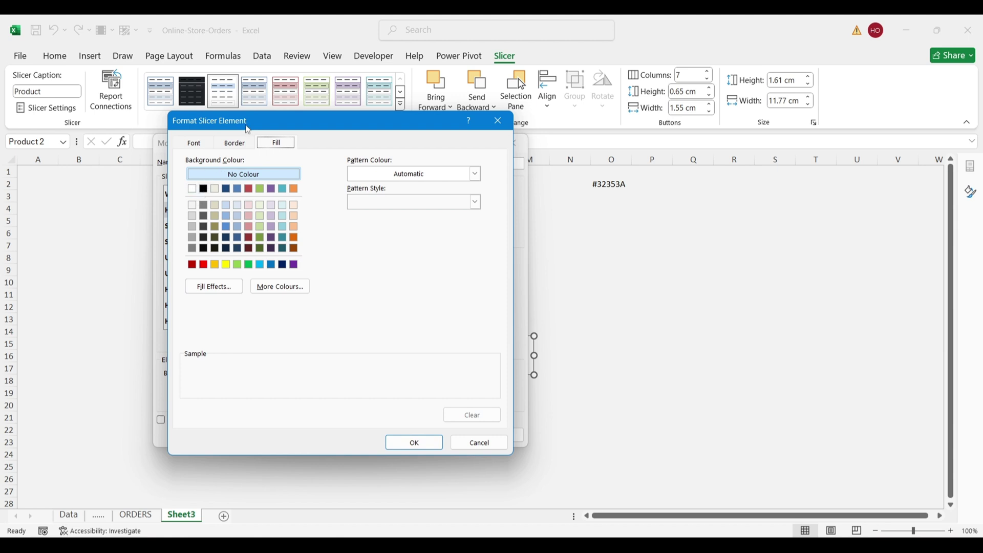
pyautogui.click(244, 146)
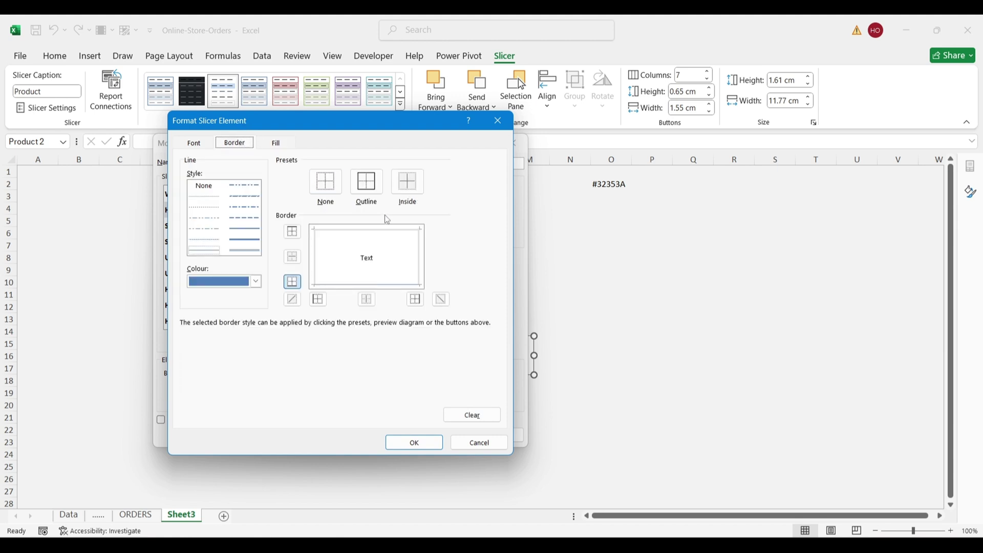
pyautogui.click(276, 144)
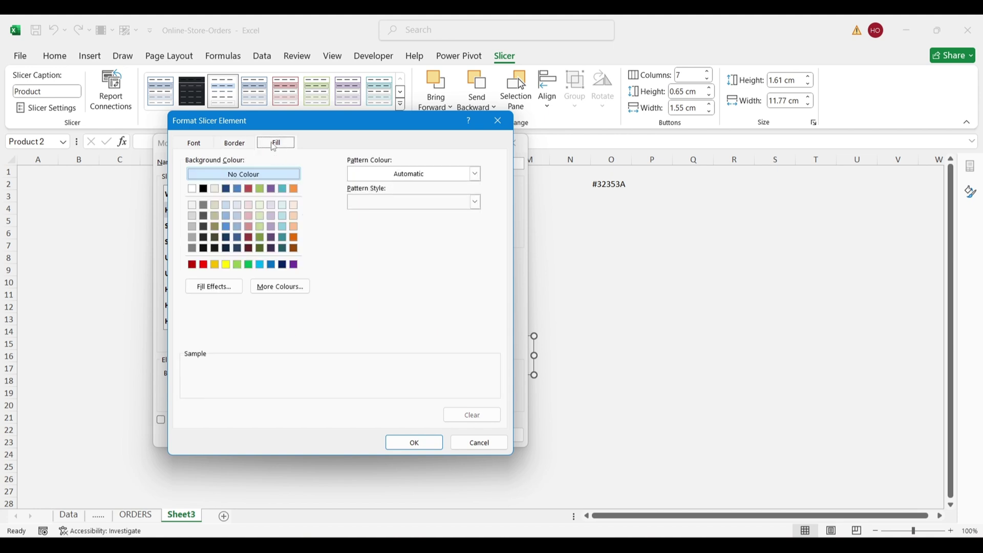
pyautogui.click(281, 286)
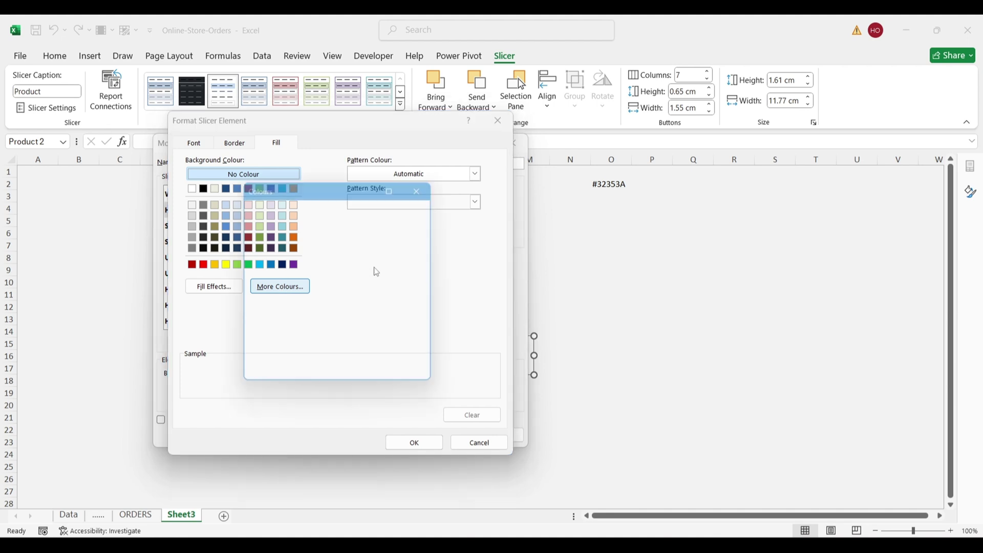
pyautogui.click(306, 209)
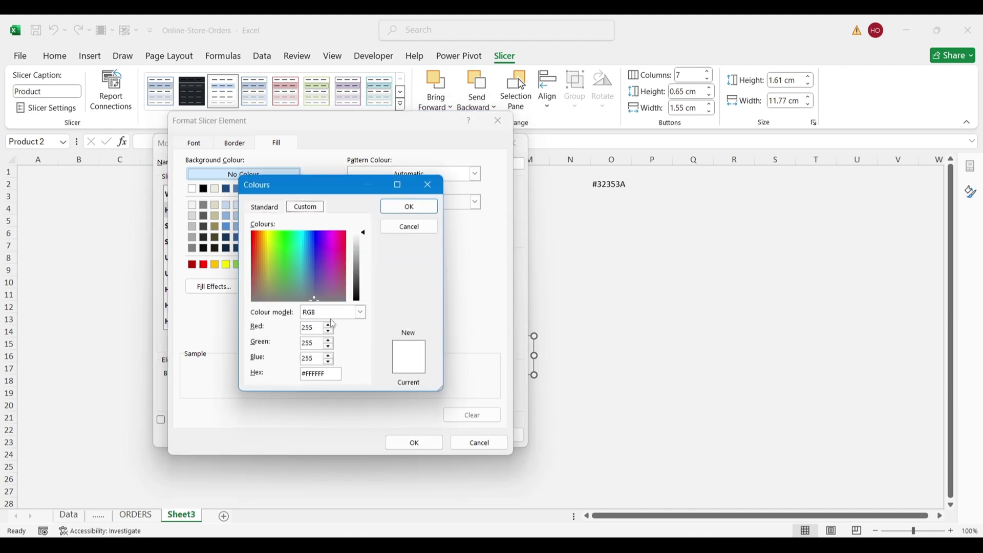
pyautogui.click(318, 373)
pyautogui.hotkey('ctrl', 'a')
pyautogui.write('#32353A')
pyautogui.click(409, 206)
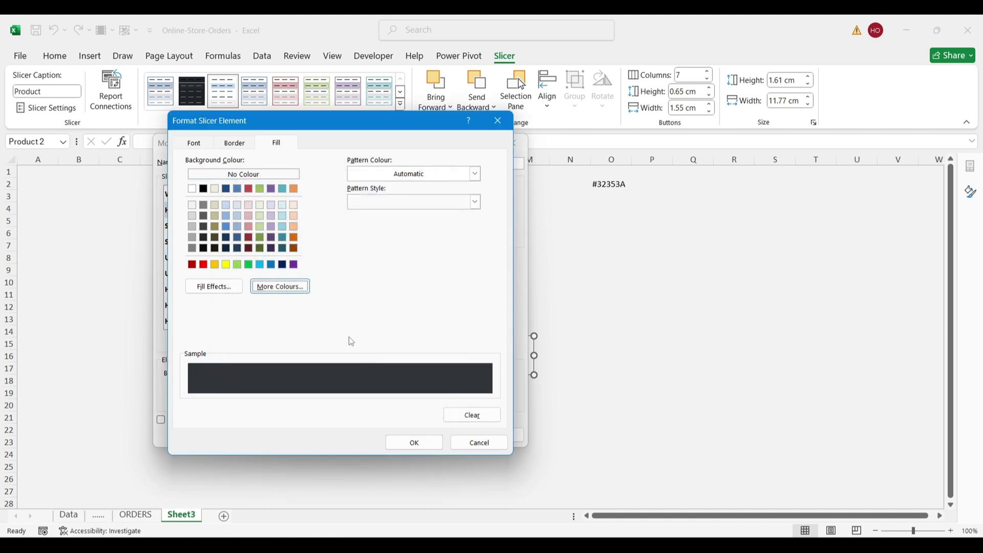
# Remove the header borders and make its text bold, size 10, Background 1 Darker 15% grey.
pyautogui.click(235, 143)
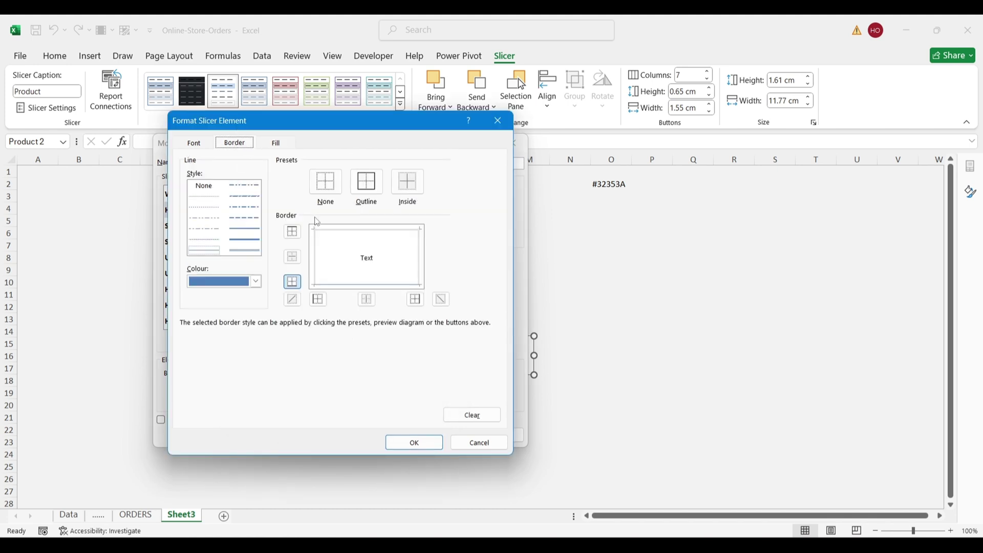
pyautogui.click(325, 184)
pyautogui.click(196, 143)
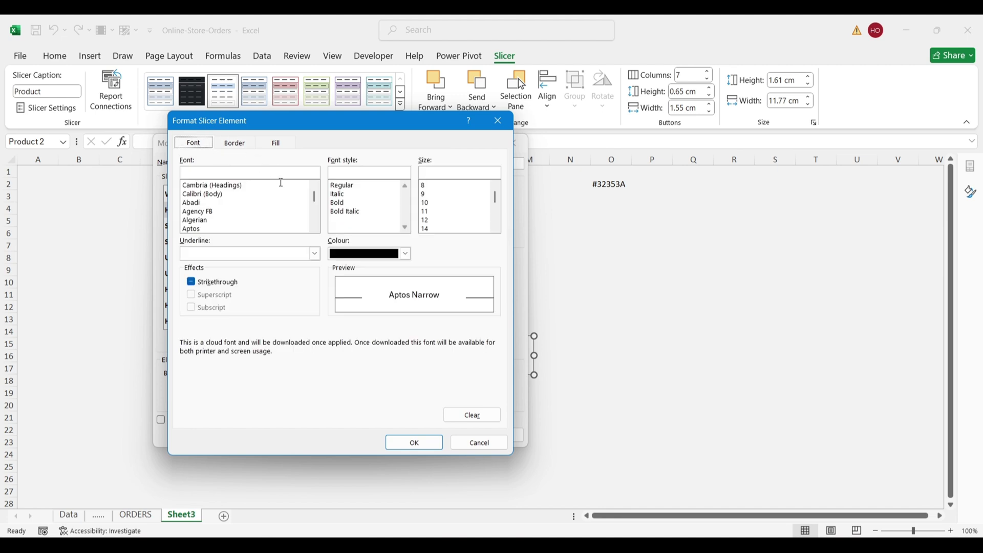
pyautogui.click(439, 205)
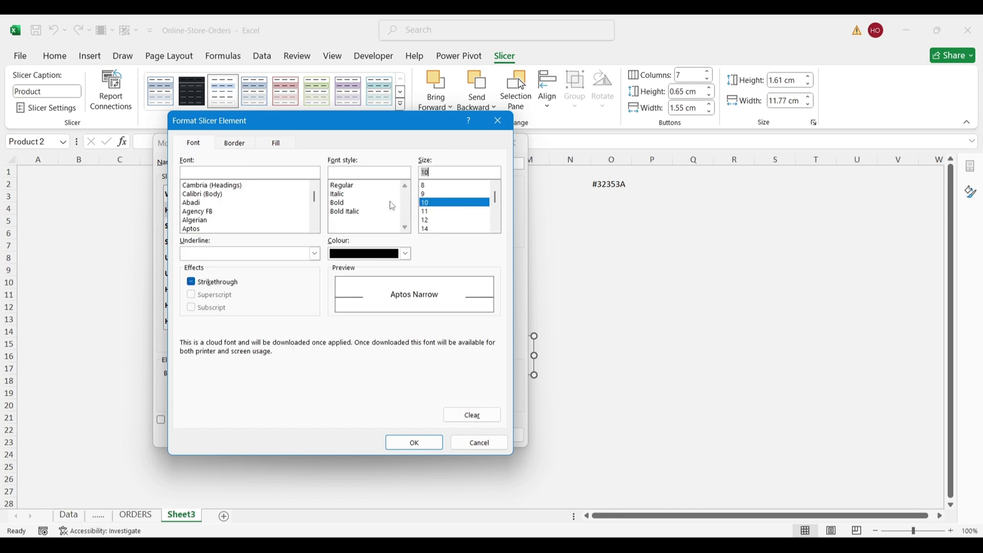
pyautogui.click(407, 255)
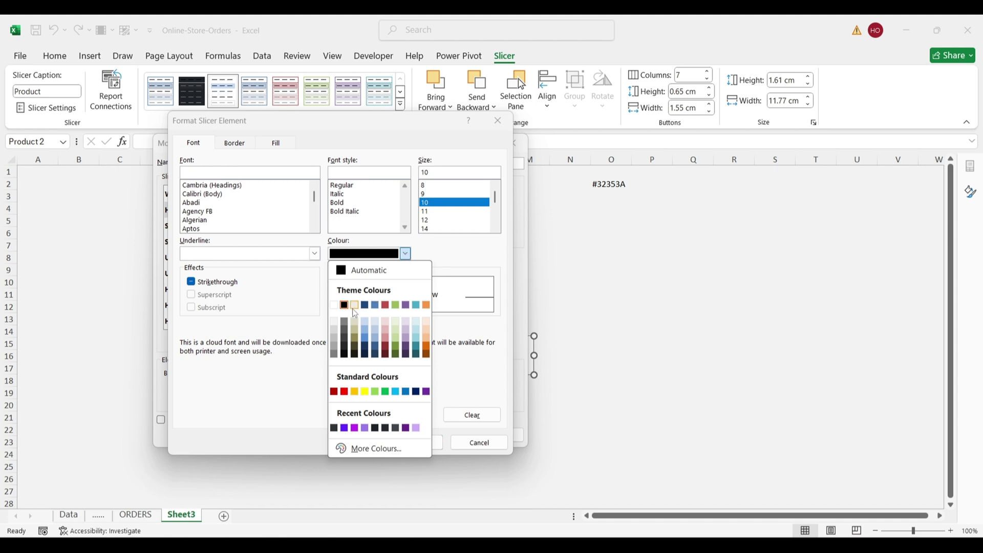
pyautogui.click(335, 339)
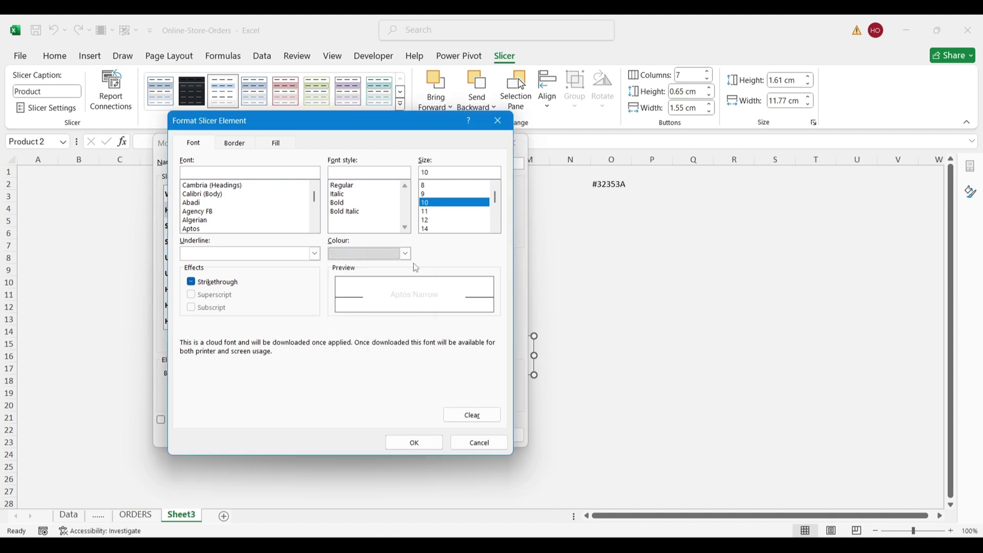
pyautogui.click(367, 203)
pyautogui.click(416, 445)
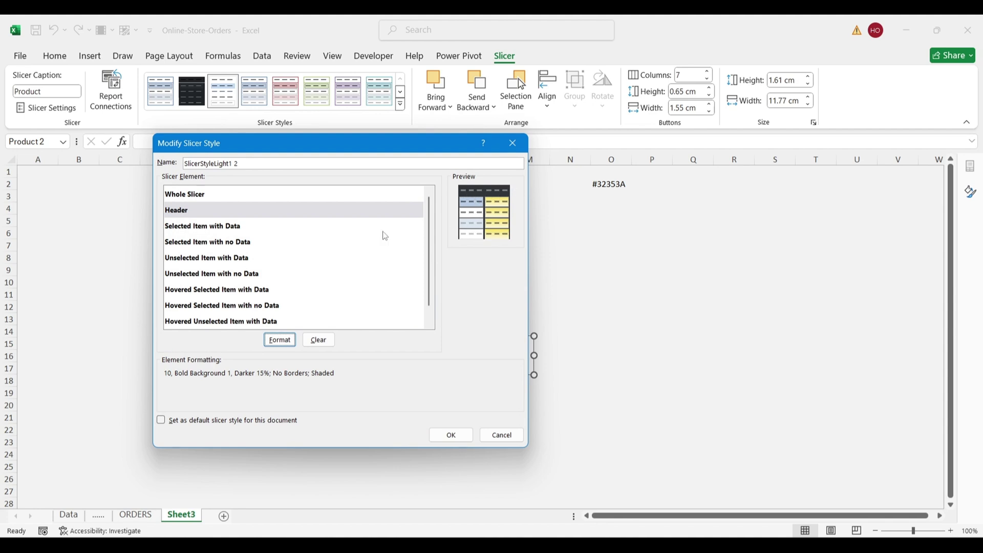
# Give the Selected Item with Data element a grey fill and no borders.
pyautogui.click(248, 231)
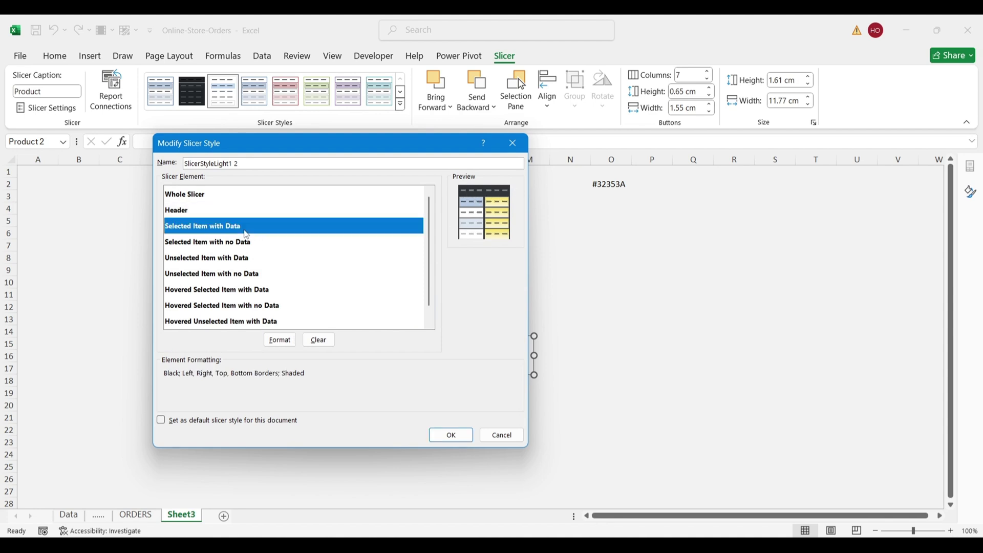
pyautogui.click(284, 346)
pyautogui.click(279, 147)
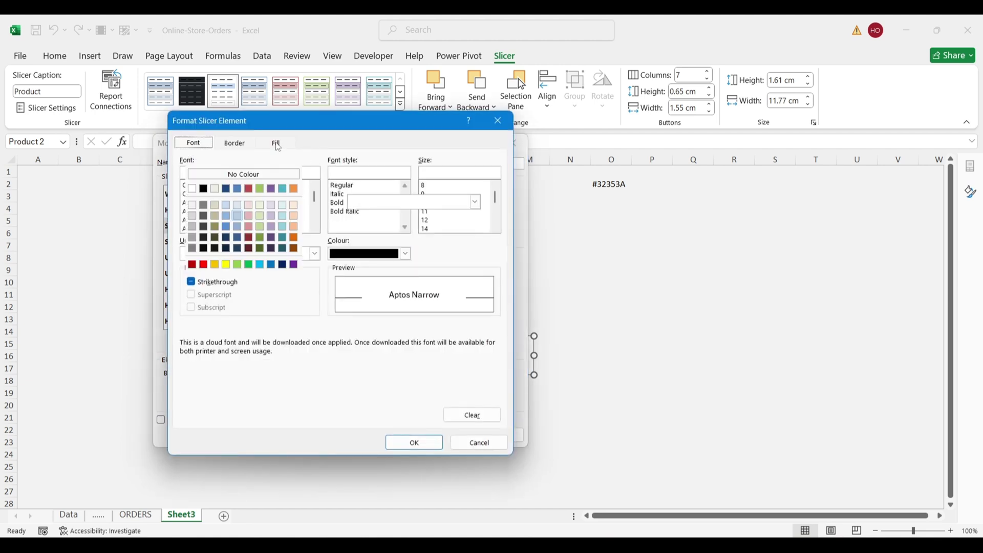
pyautogui.click(192, 238)
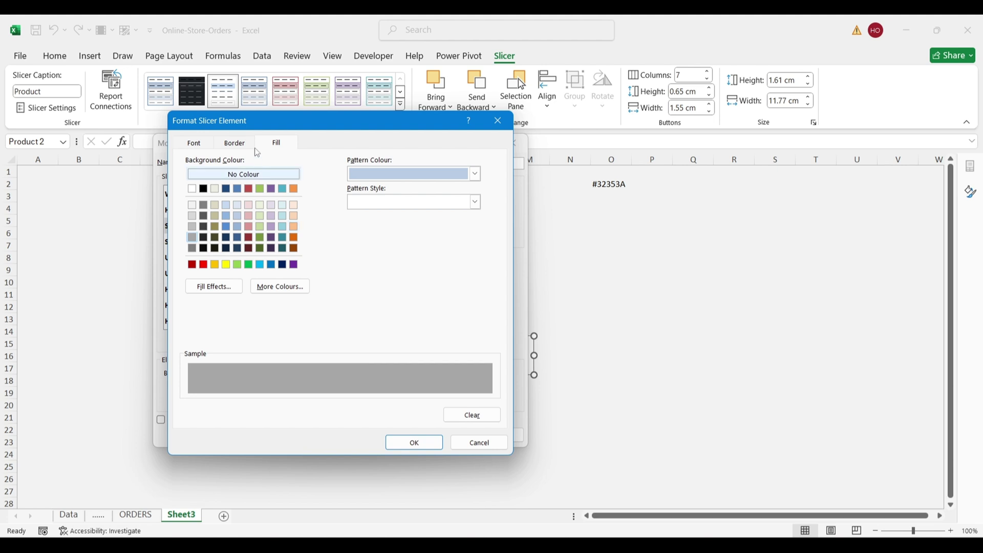
pyautogui.click(234, 143)
pyautogui.click(324, 183)
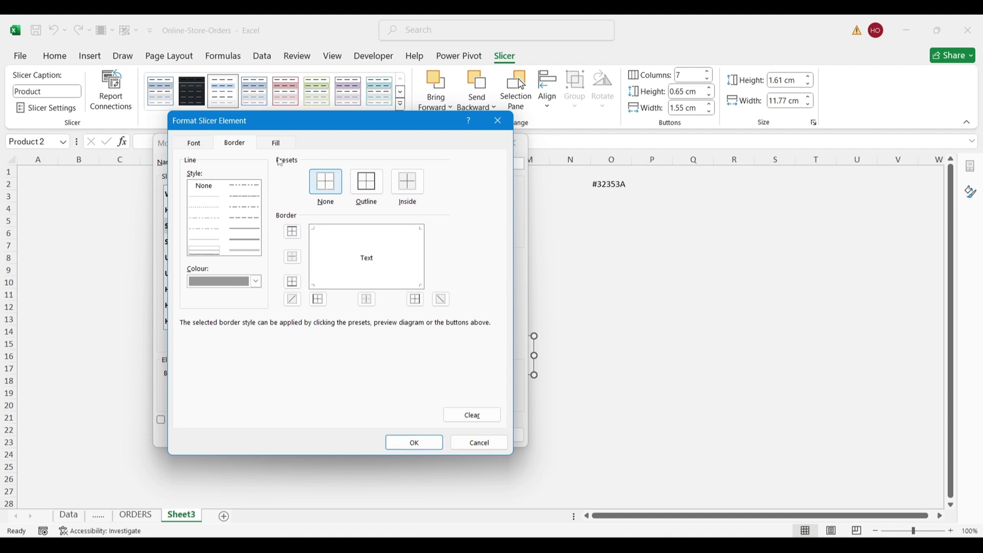
# Change the selected-item fill to #32353A, then lighten it to #44484E.
pyautogui.click(195, 143)
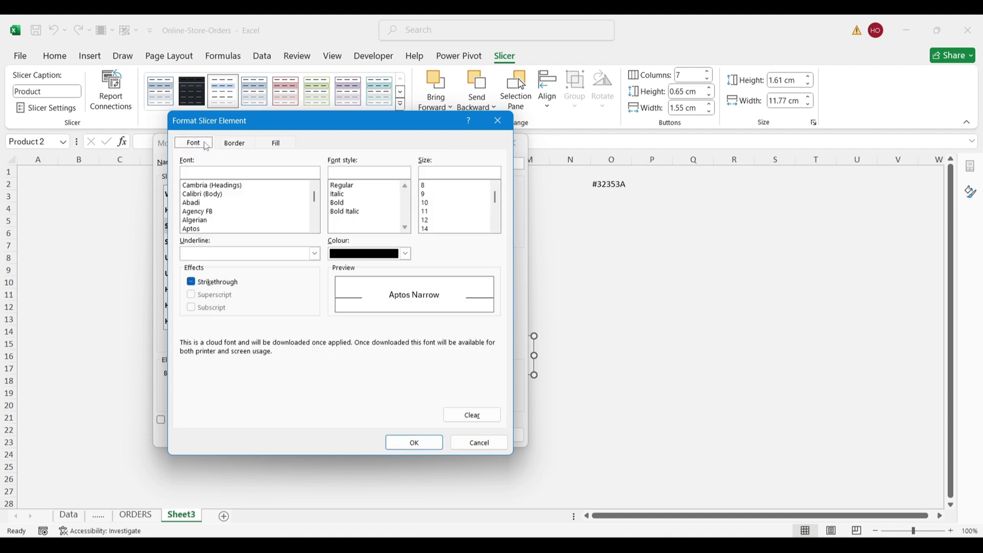
pyautogui.click(405, 254)
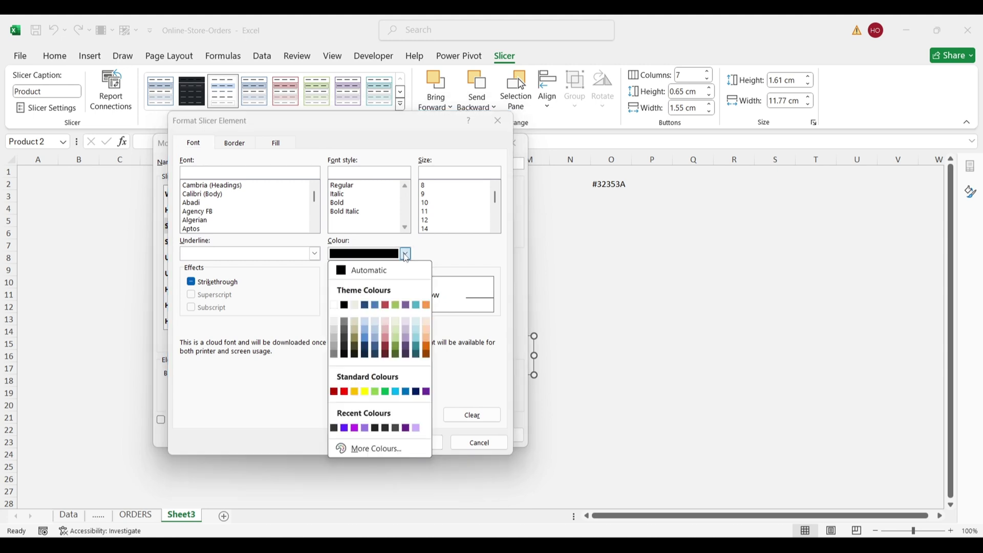
pyautogui.click(406, 255)
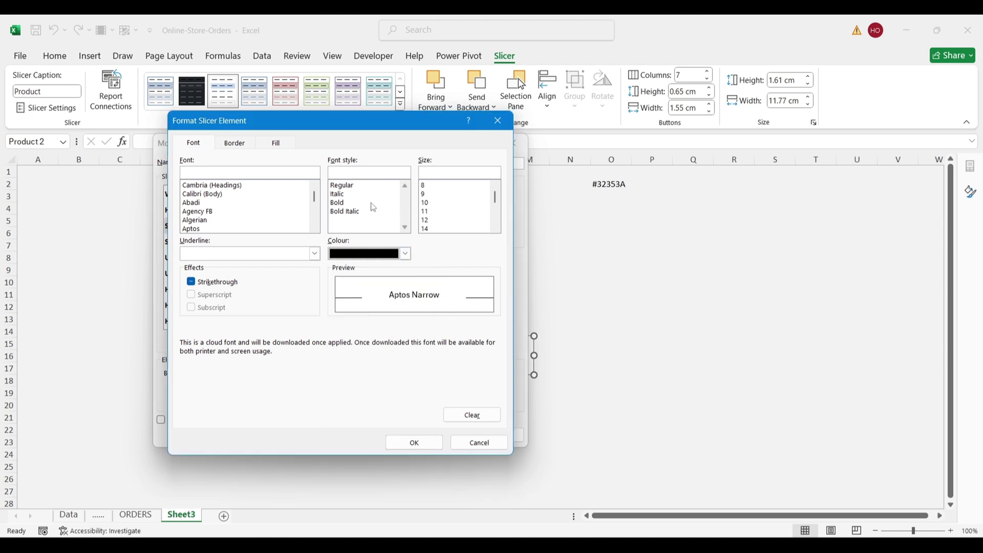
pyautogui.click(277, 144)
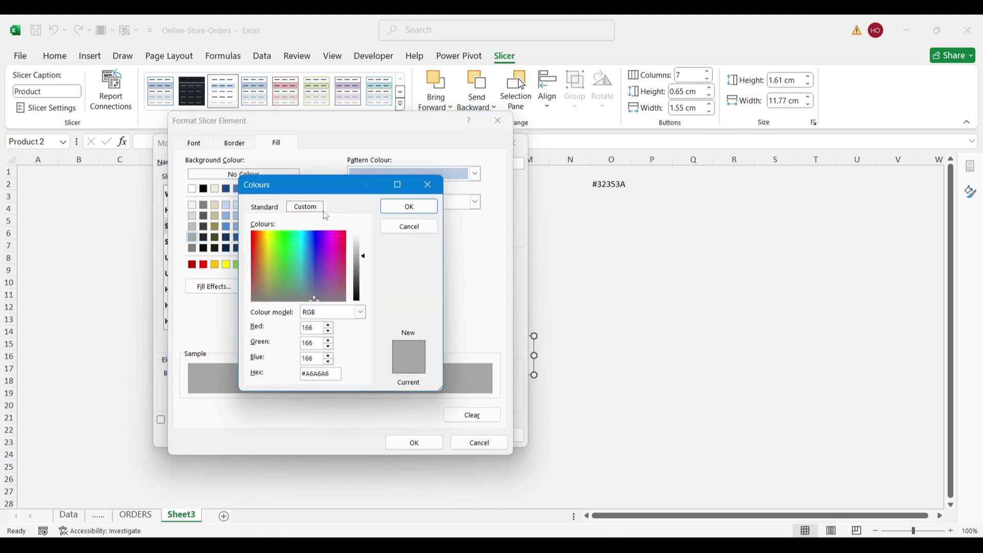
pyautogui.tripleClick(320, 370)
pyautogui.write('#32353A')
pyautogui.press('Return')
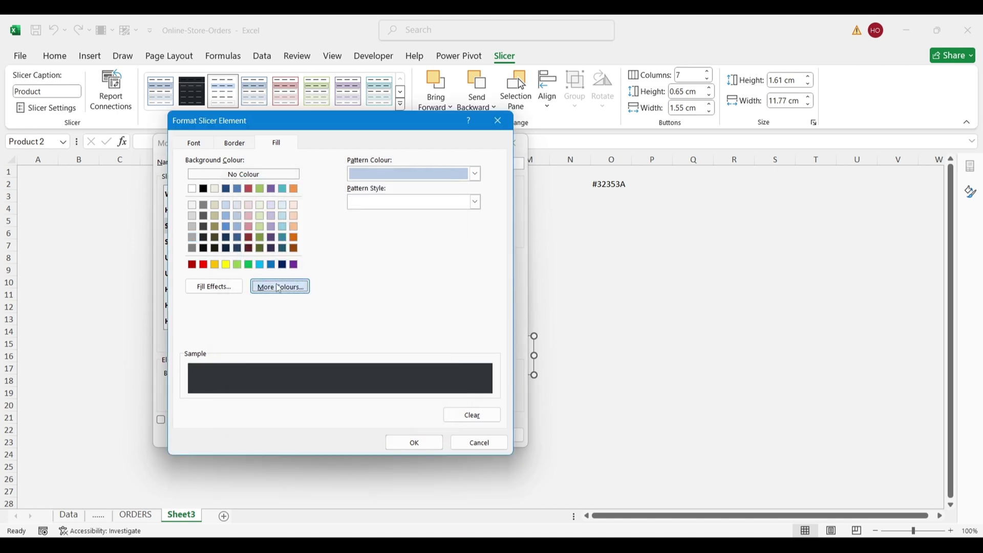
pyautogui.press('Return')
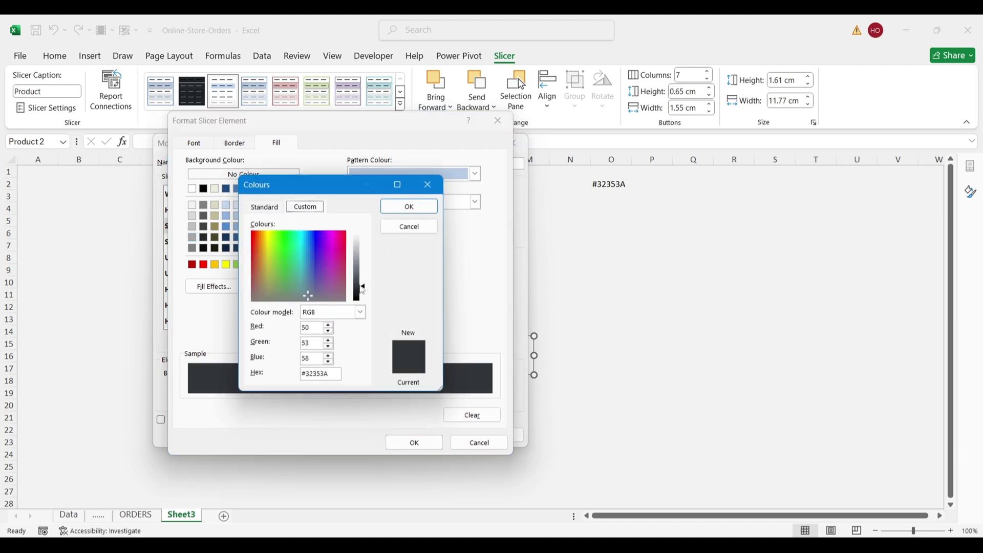
pyautogui.moveTo(368, 292); pyautogui.dragTo(366, 286)
pyautogui.click(425, 206)
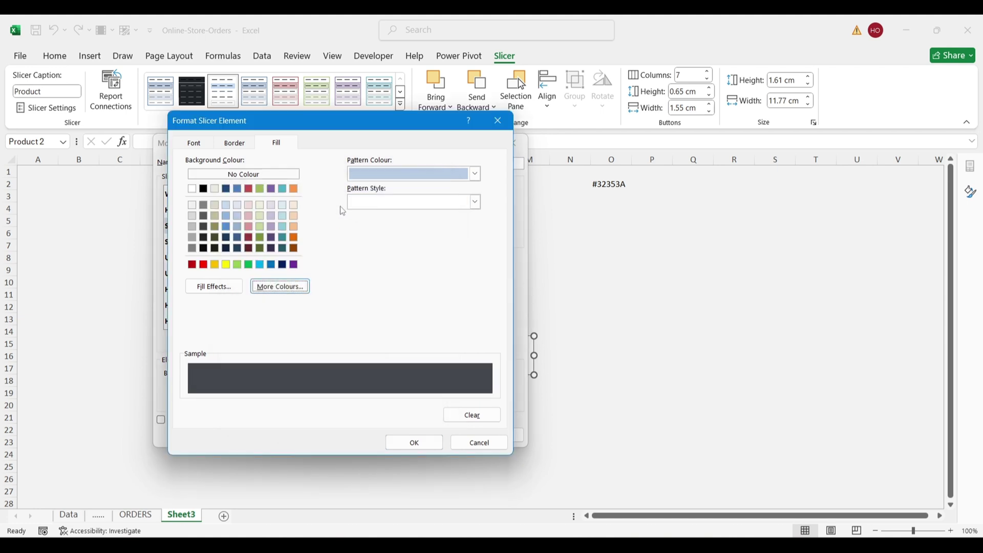
# Make the selected-item text white, bold and size 10.
pyautogui.click(208, 143)
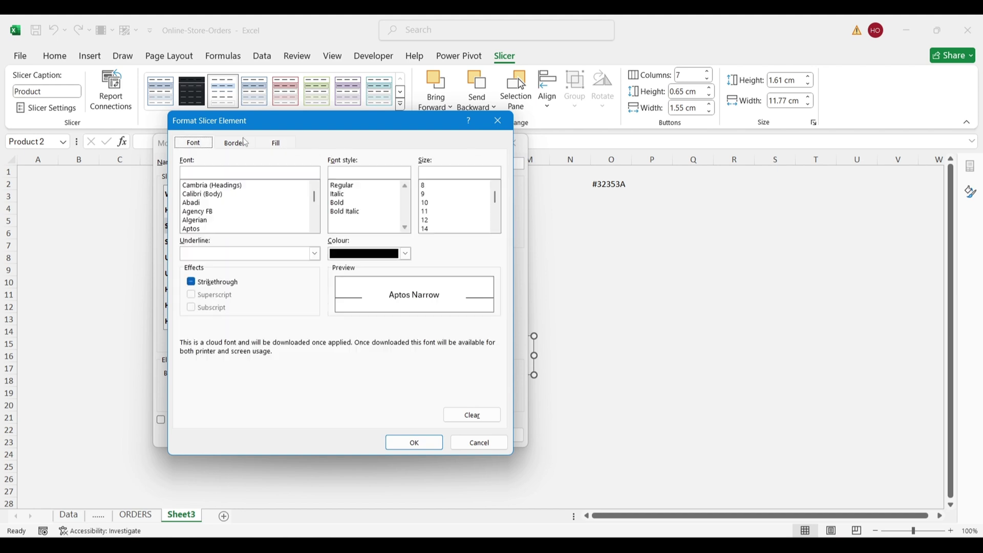
pyautogui.click(244, 144)
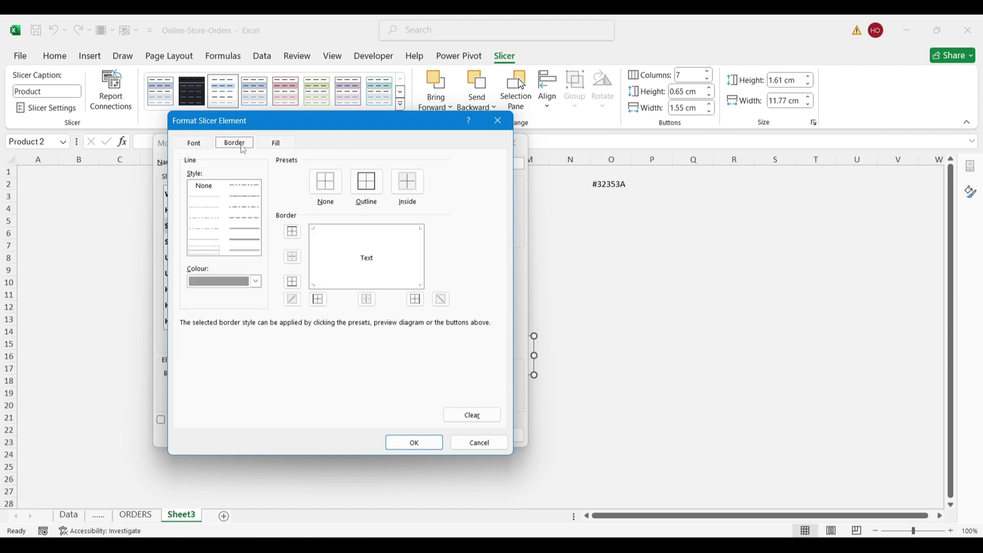
pyautogui.click(195, 145)
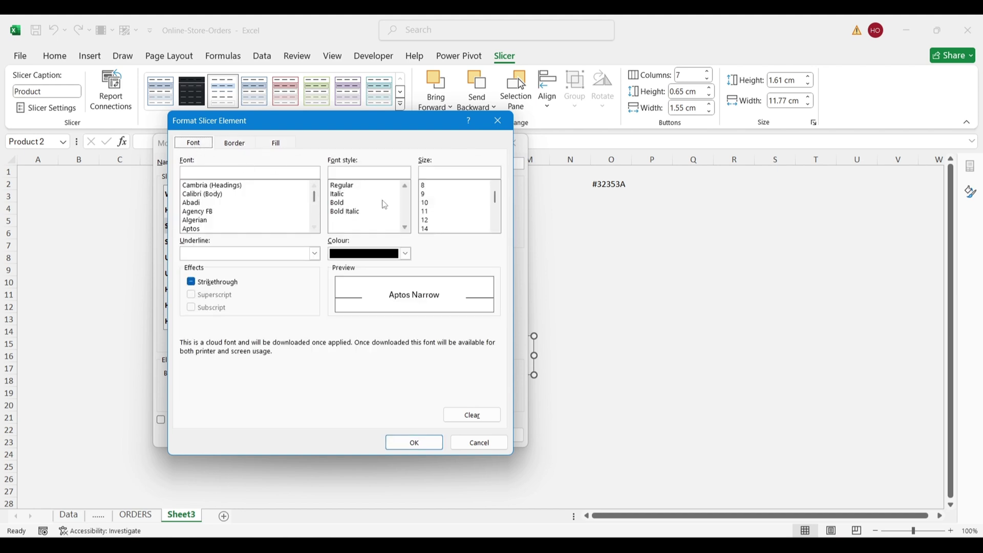
pyautogui.click(406, 255)
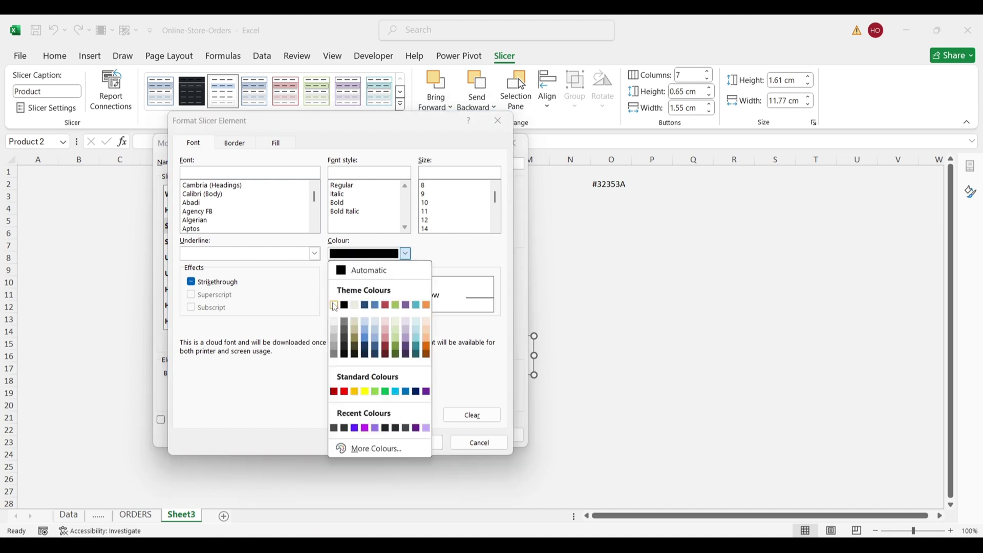
pyautogui.click(335, 307)
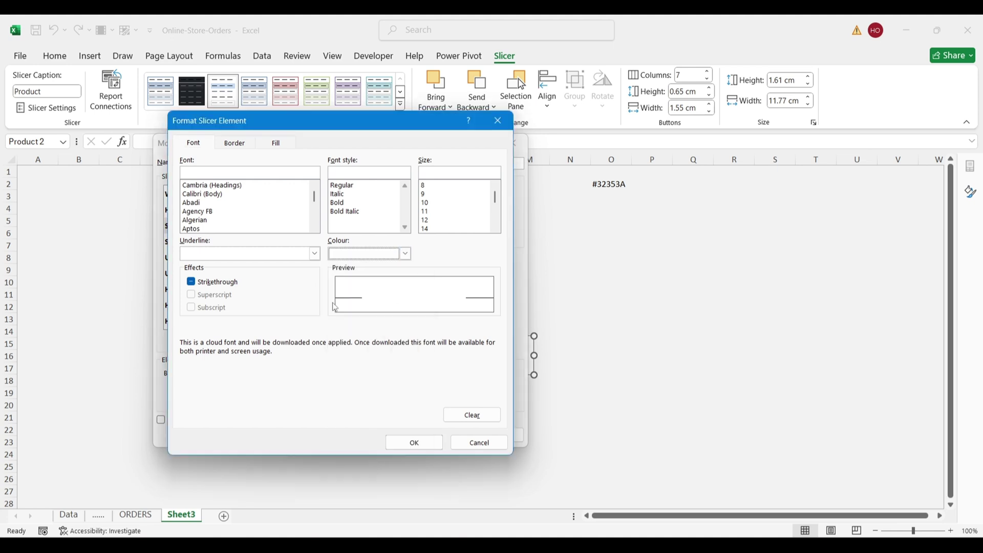
pyautogui.click(431, 204)
pyautogui.click(373, 203)
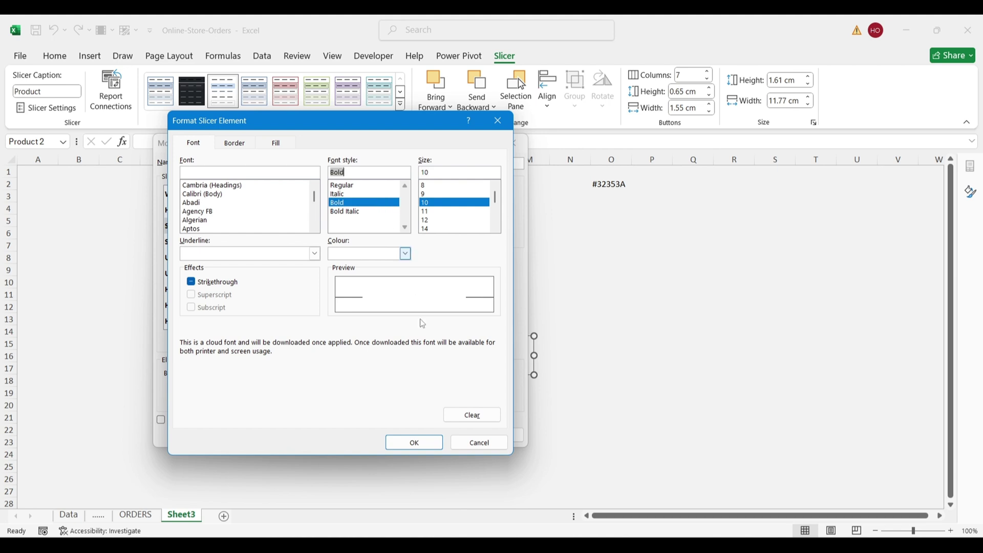
pyautogui.click(413, 441)
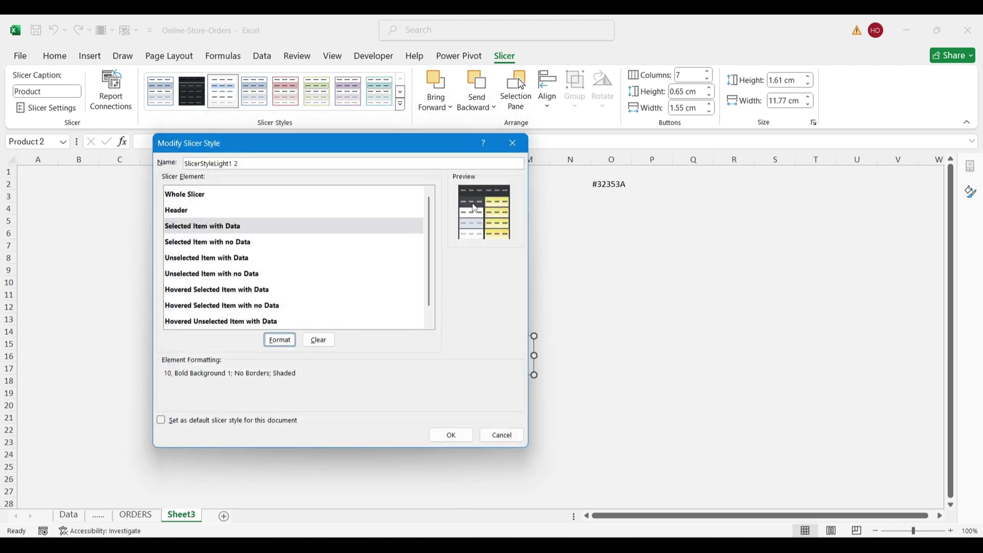
# Give the Unselected Item with Data element a custom #32353A fill.
pyautogui.click(248, 262)
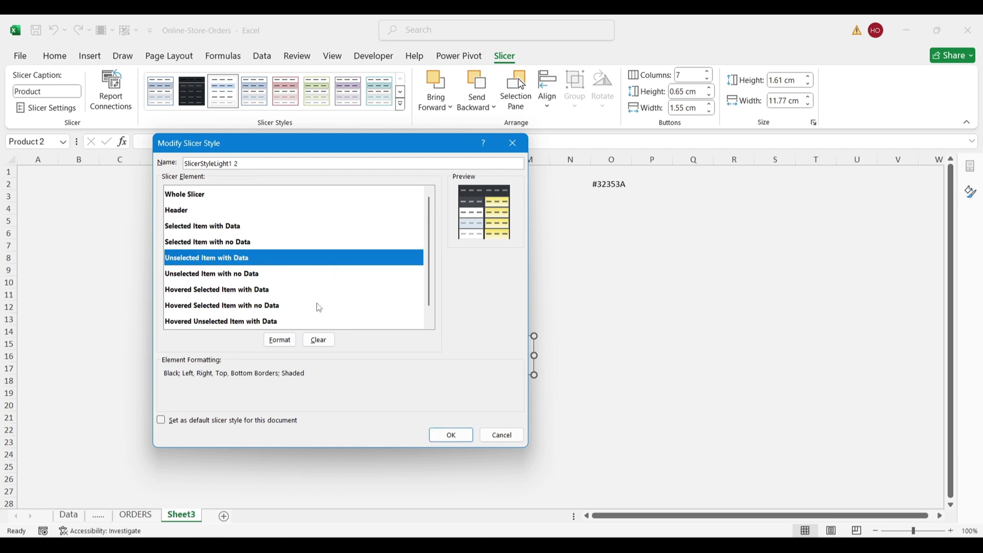
pyautogui.click(280, 342)
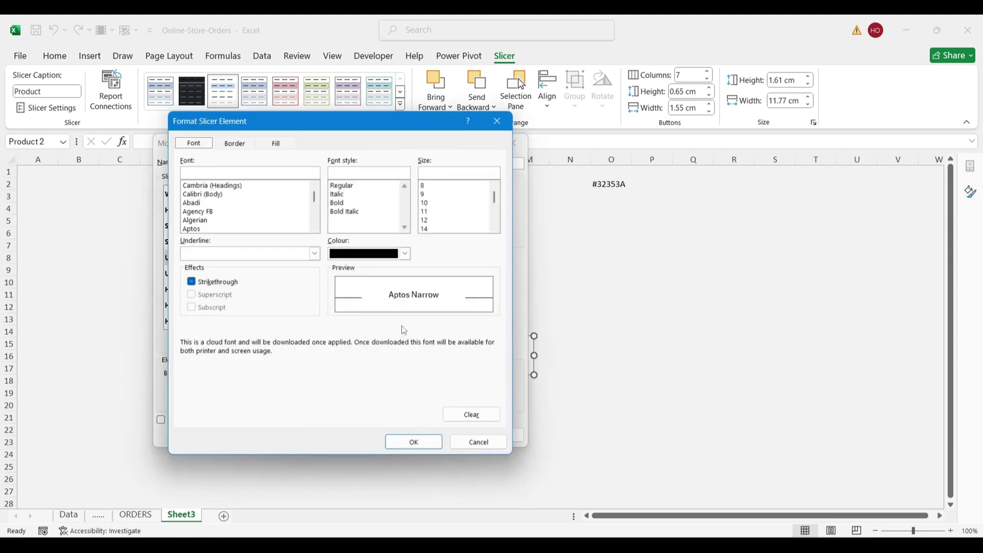
pyautogui.click(275, 143)
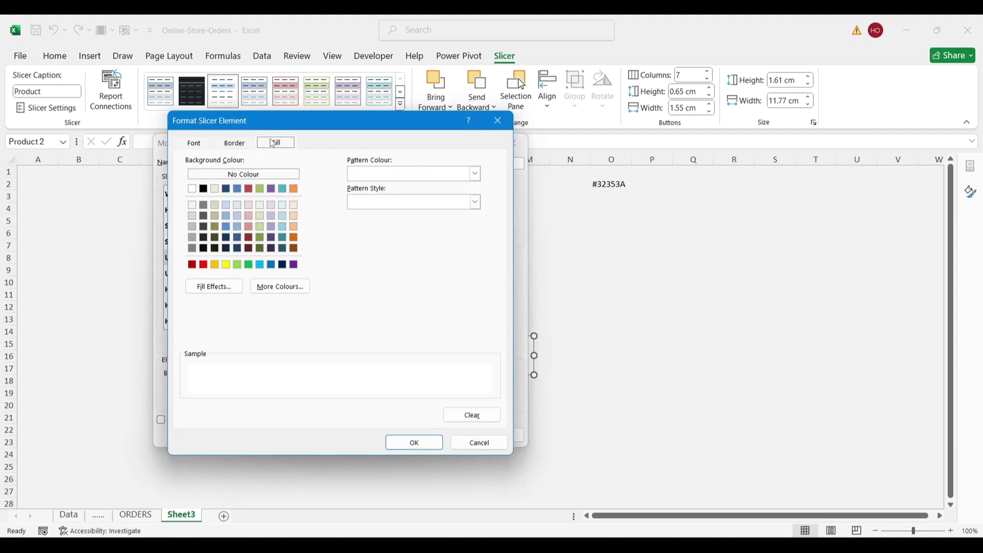
pyautogui.click(276, 287)
pyautogui.click(302, 207)
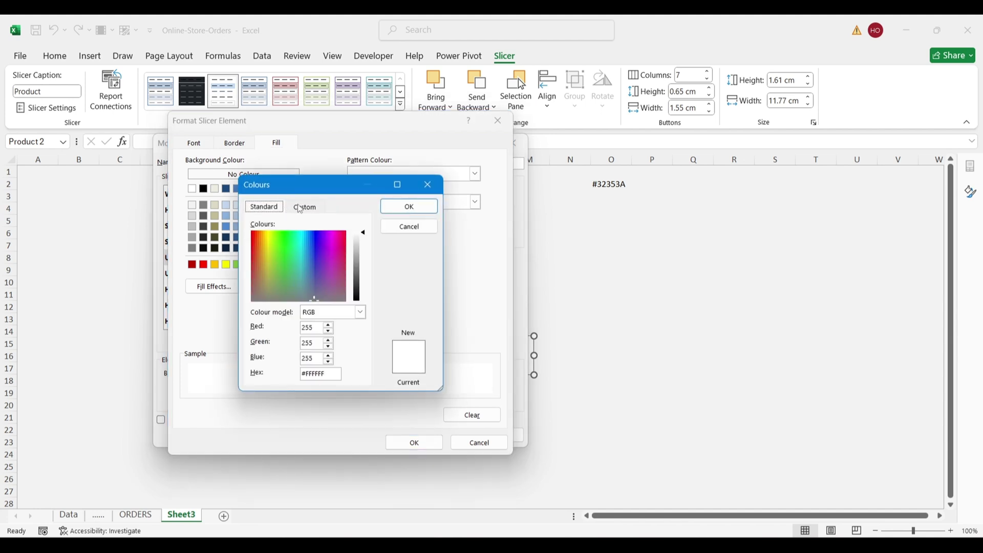
pyautogui.doubleClick(313, 377)
pyautogui.write('#32353A')
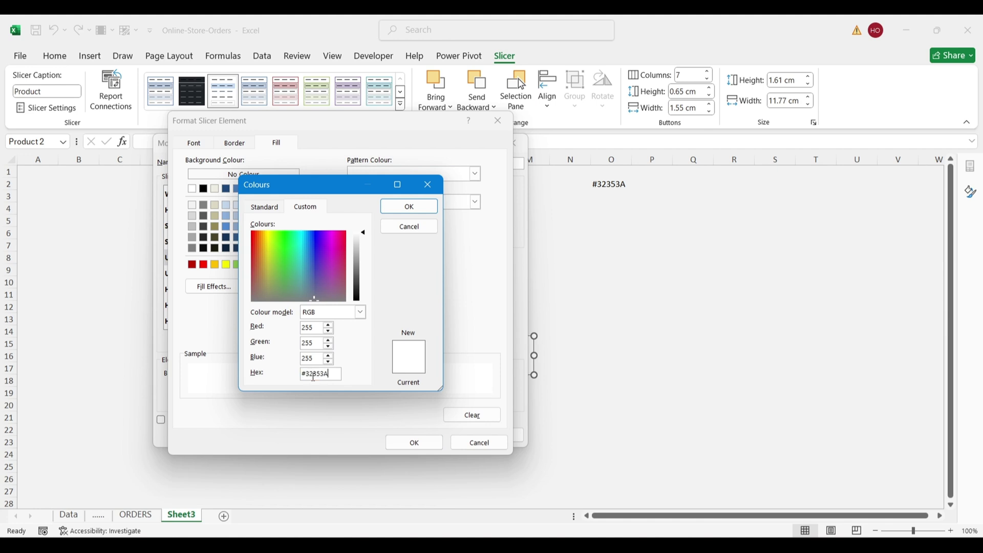
pyautogui.click(409, 207)
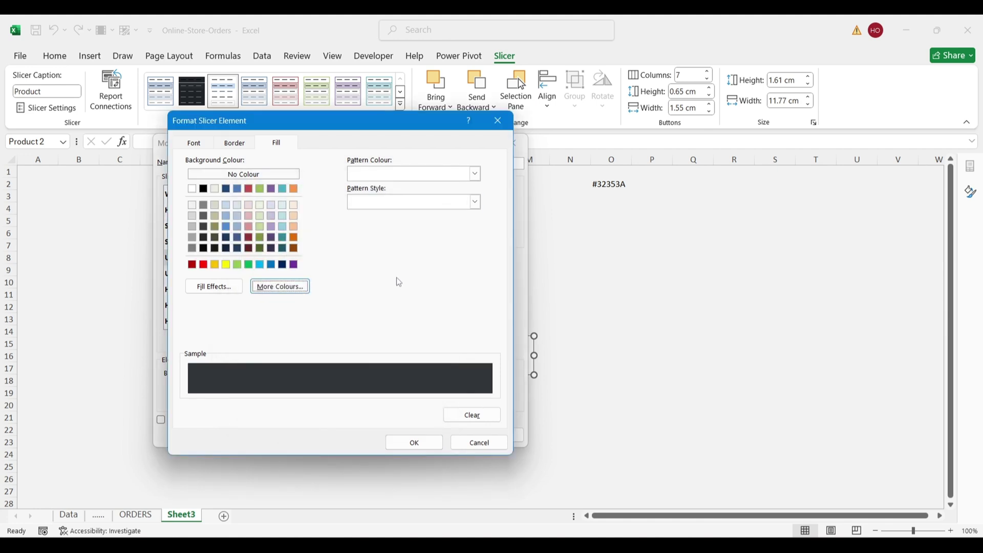
# Remove its borders and set its text to light grey, 10-point Regular.
pyautogui.click(235, 143)
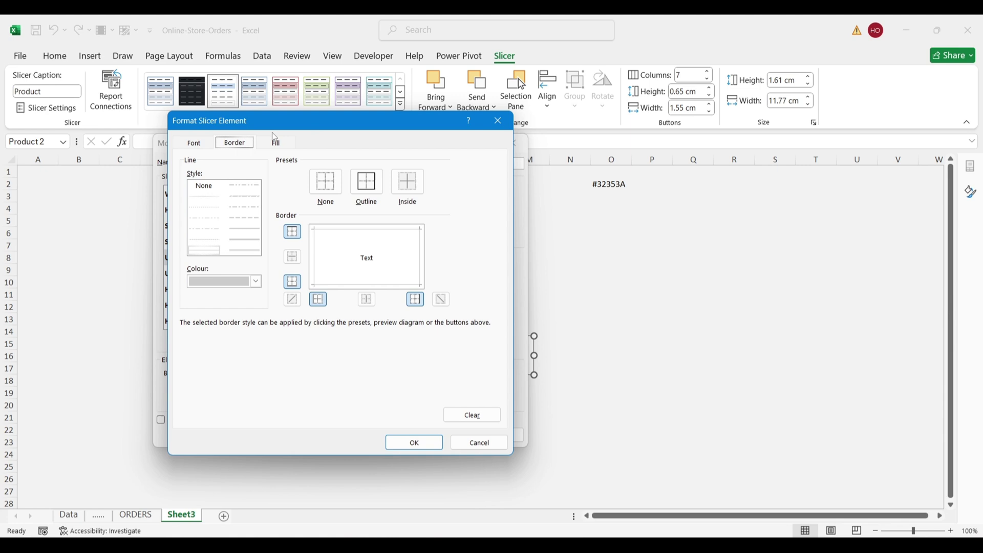
pyautogui.click(317, 184)
pyautogui.click(192, 145)
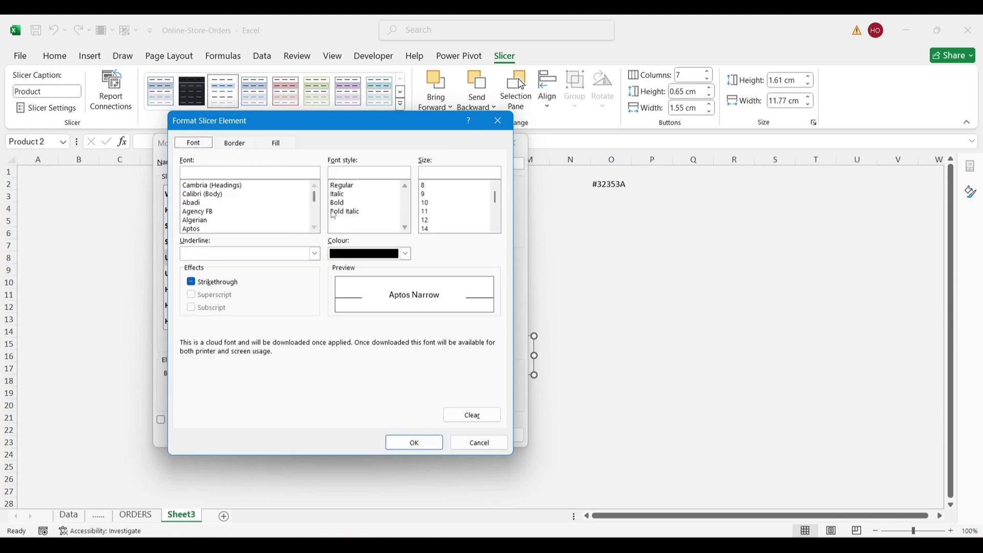
pyautogui.click(407, 254)
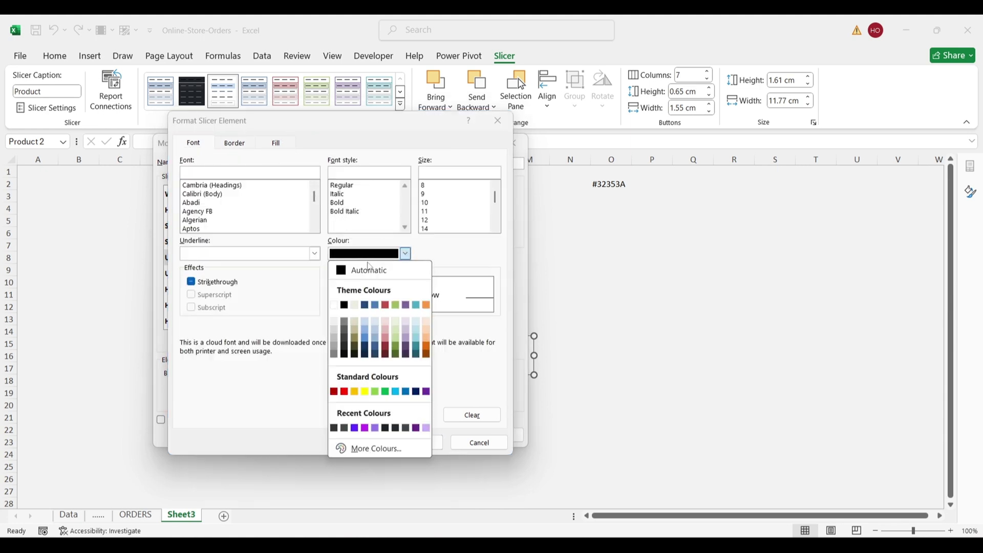
pyautogui.click(332, 320)
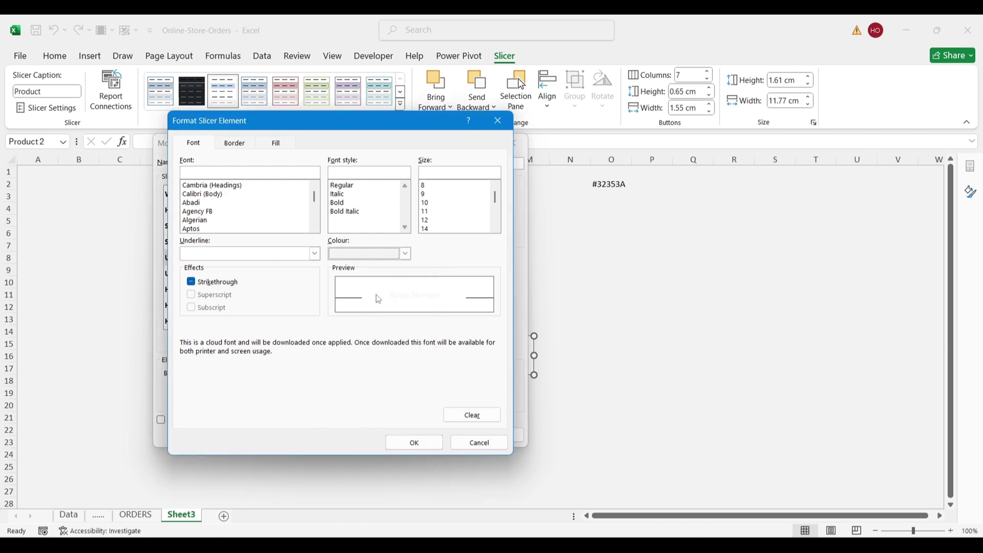
pyautogui.click(408, 254)
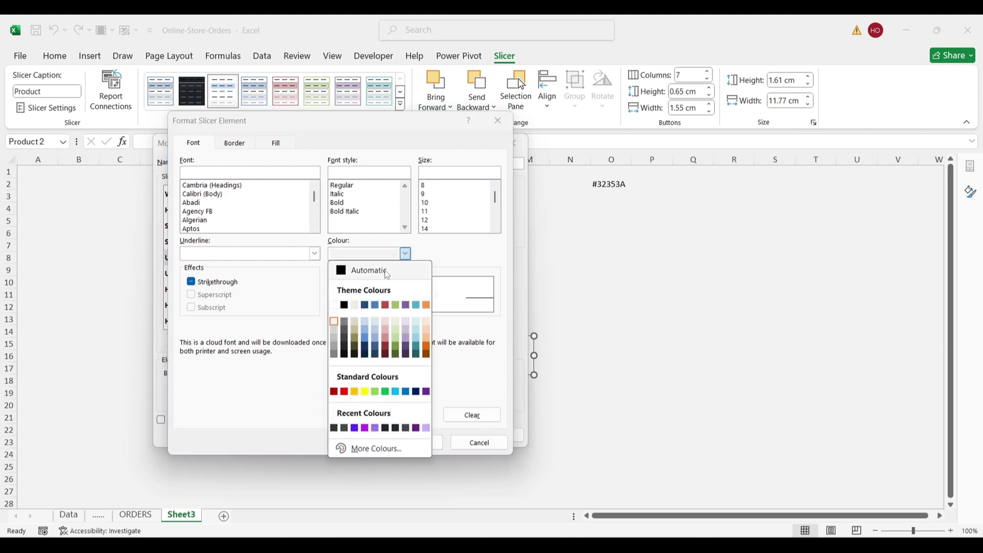
pyautogui.click(336, 339)
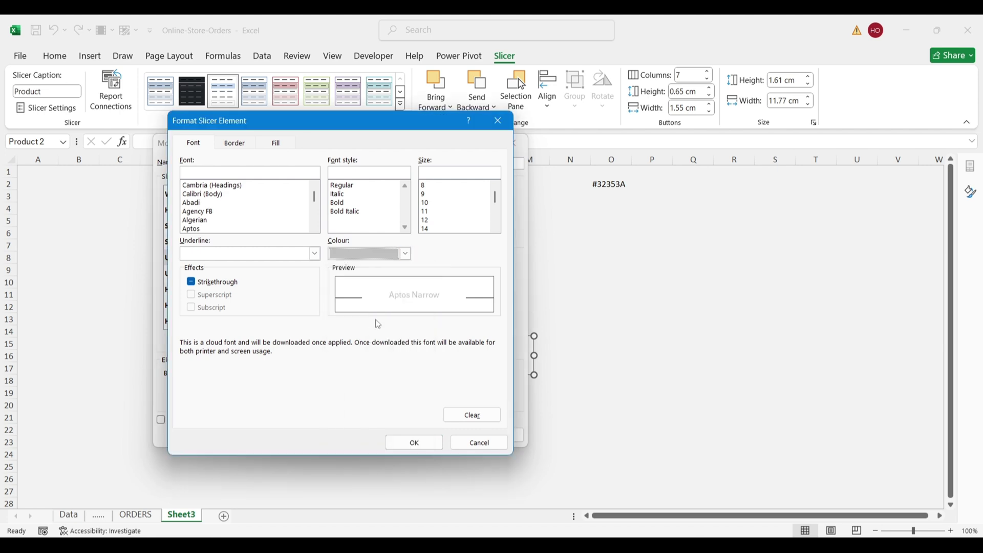
pyautogui.click(436, 201)
pyautogui.click(383, 204)
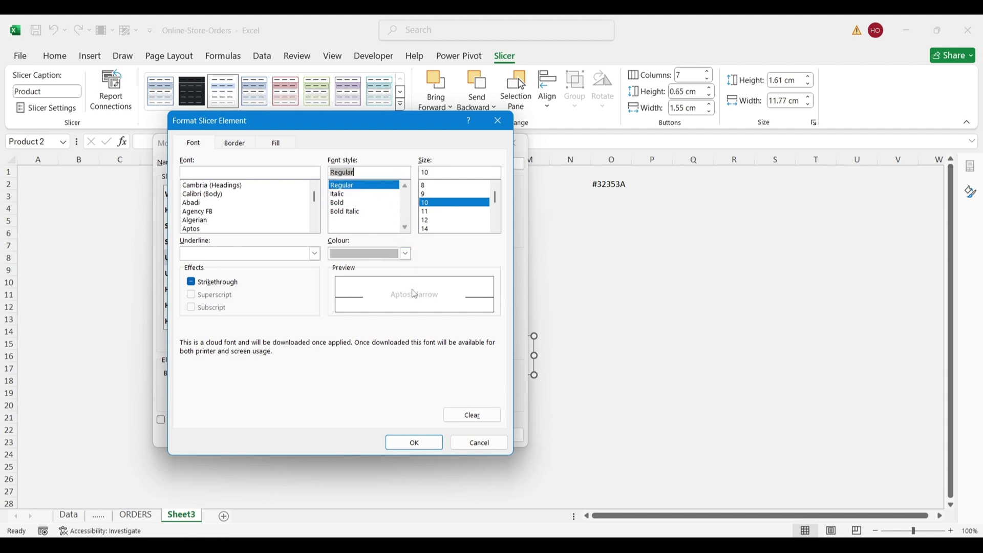
pyautogui.click(413, 442)
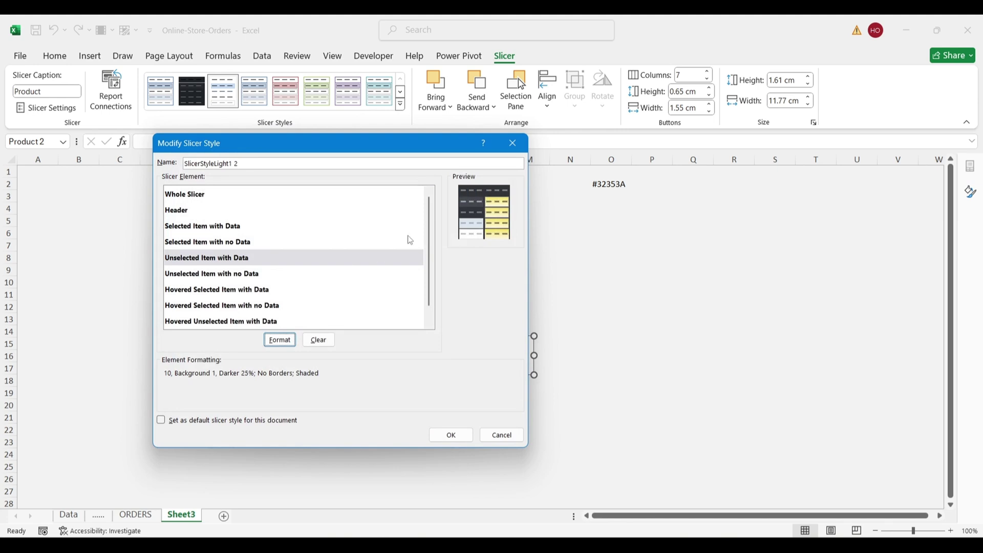
# Give the Unselected Item with no Data element a custom #32353A fill.
pyautogui.click(249, 276)
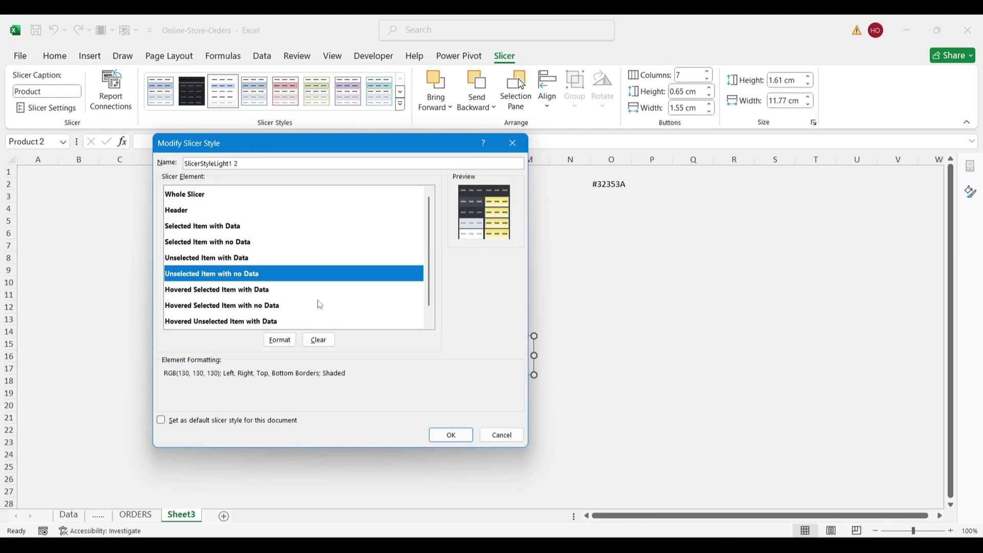
pyautogui.click(280, 339)
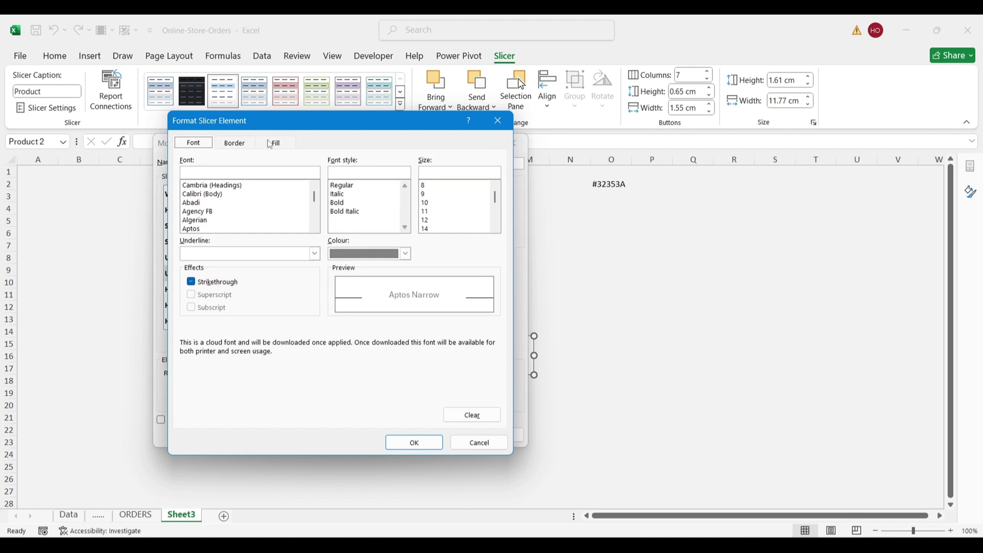
pyautogui.click(271, 145)
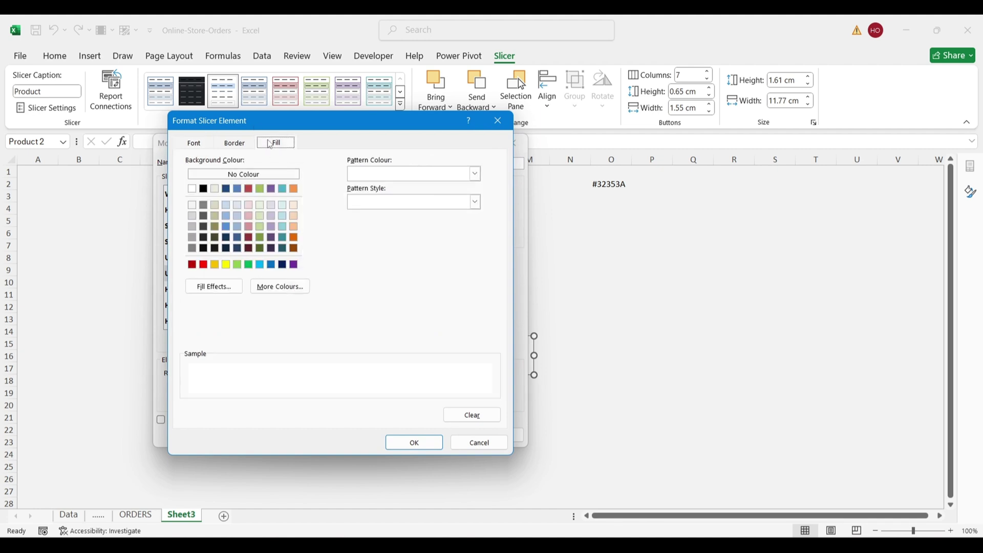
pyautogui.click(277, 287)
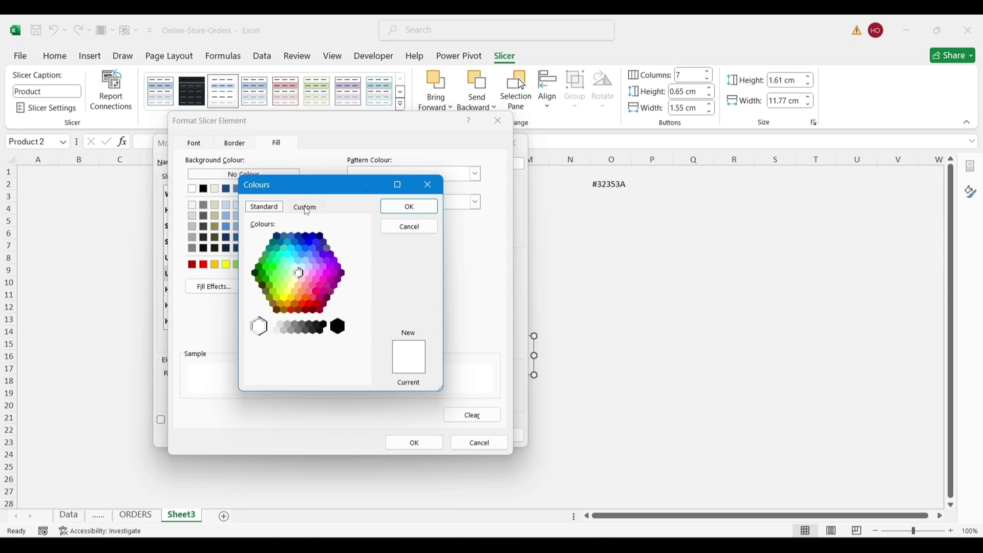
pyautogui.click(306, 208)
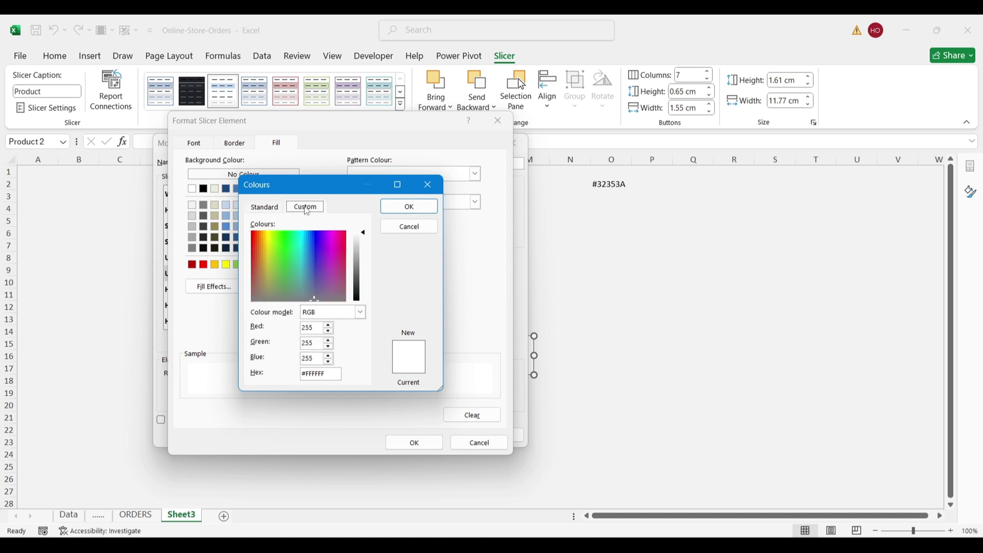
pyautogui.tripleClick(315, 375)
pyautogui.write('#32353A')
pyautogui.click(410, 206)
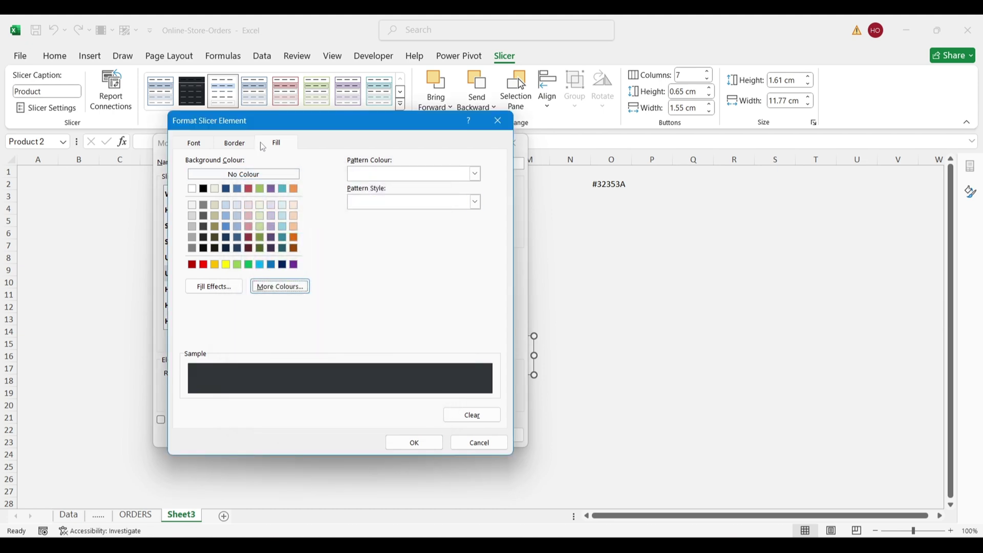
# Set its text to light grey, Regular style, size 10, keeping no borders.
pyautogui.click(236, 143)
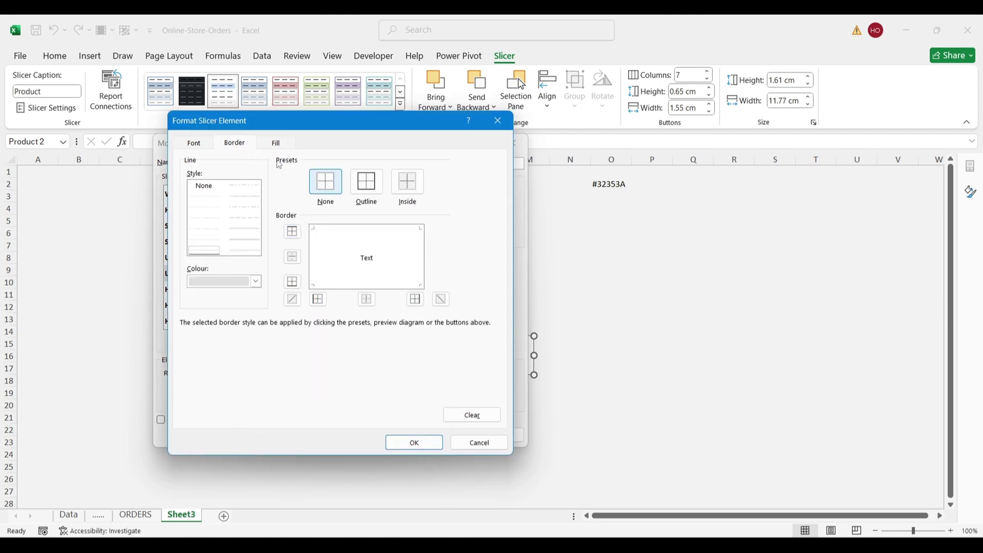
pyautogui.click(199, 144)
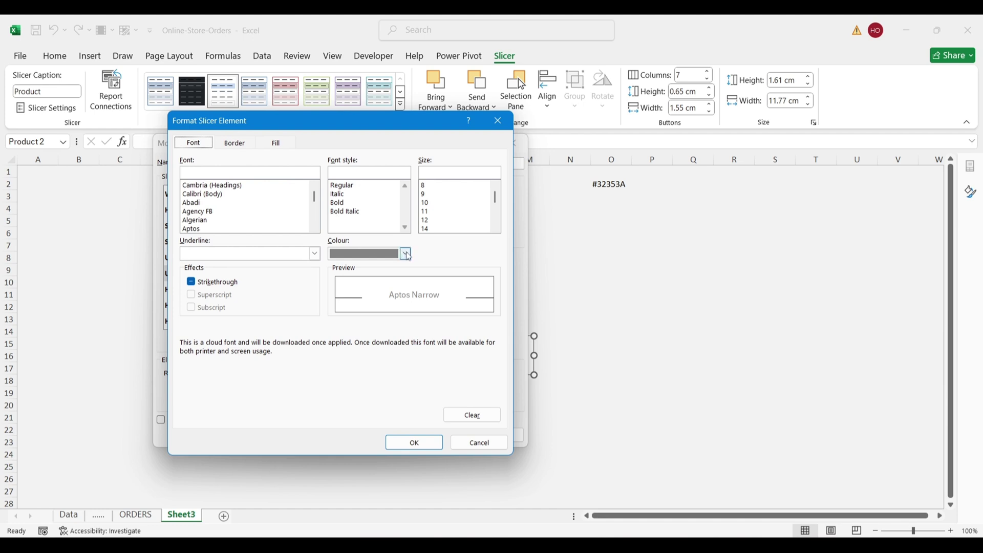
pyautogui.click(406, 254)
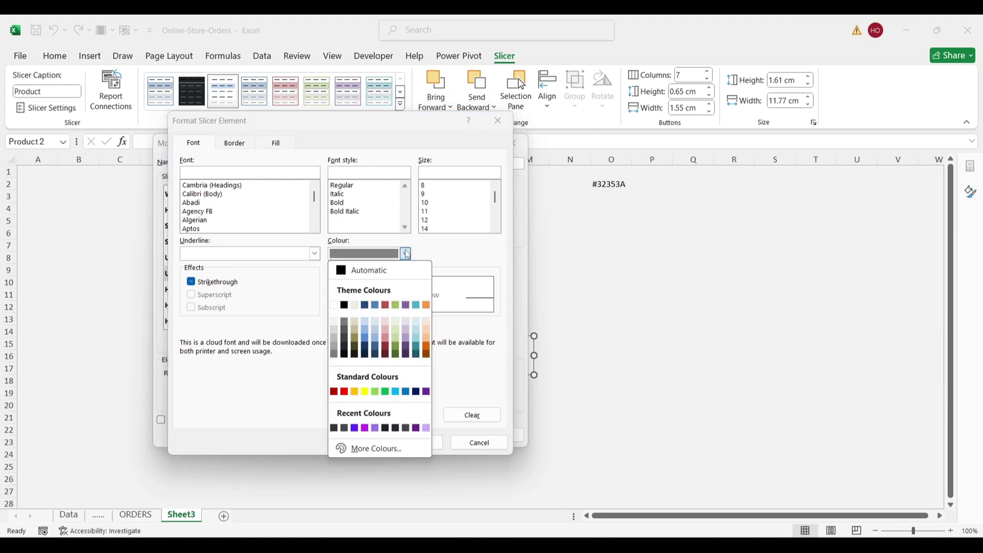
pyautogui.click(334, 340)
pyautogui.click(376, 204)
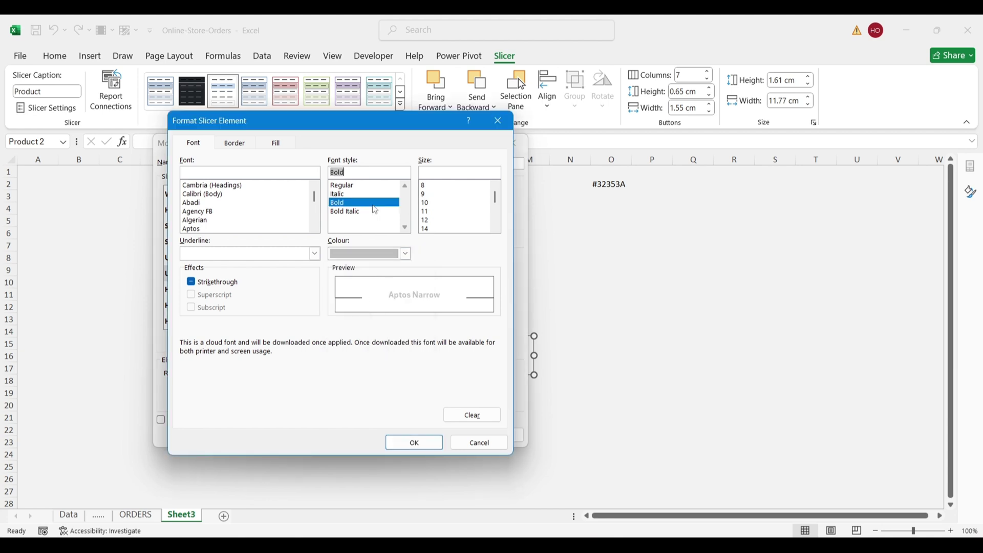
pyautogui.click(382, 185)
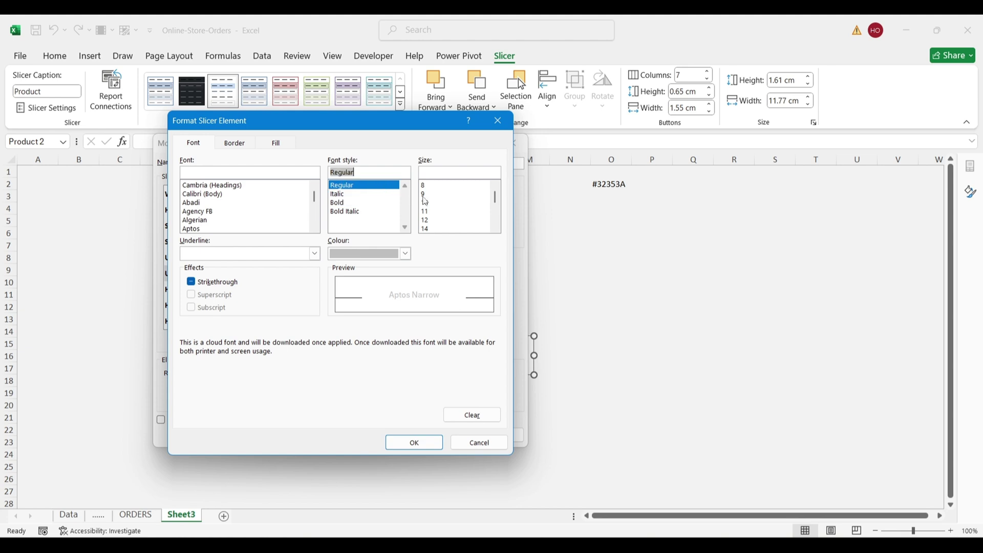
pyautogui.click(428, 204)
pyautogui.click(414, 442)
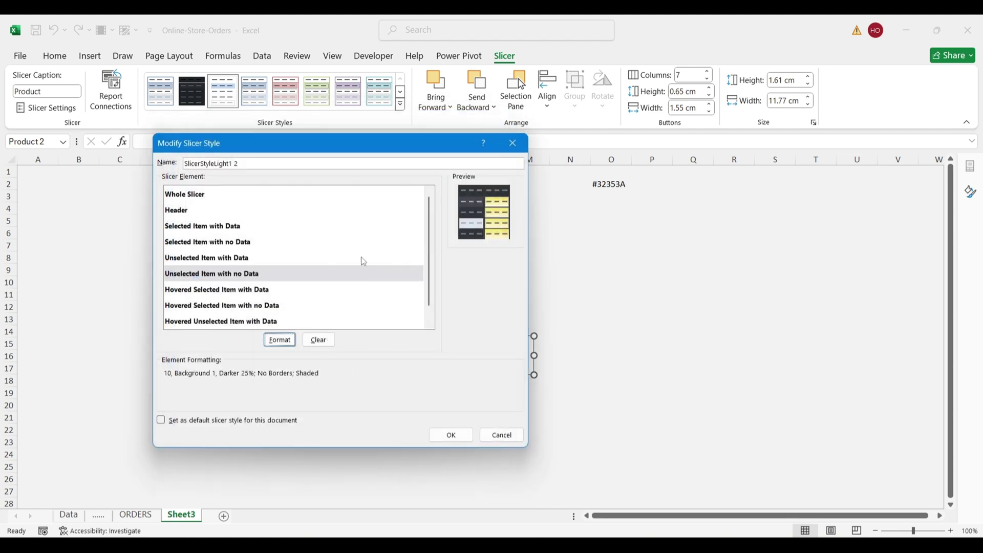
# Review the Unselected Item with Data element's fill, border and font settings, leaving them unchanged.
pyautogui.click(274, 258)
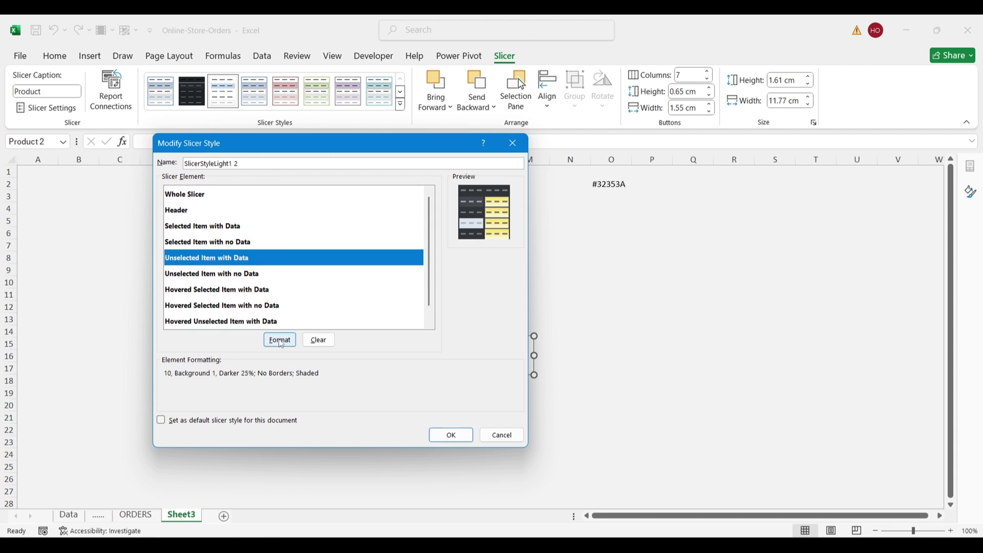
pyautogui.click(280, 340)
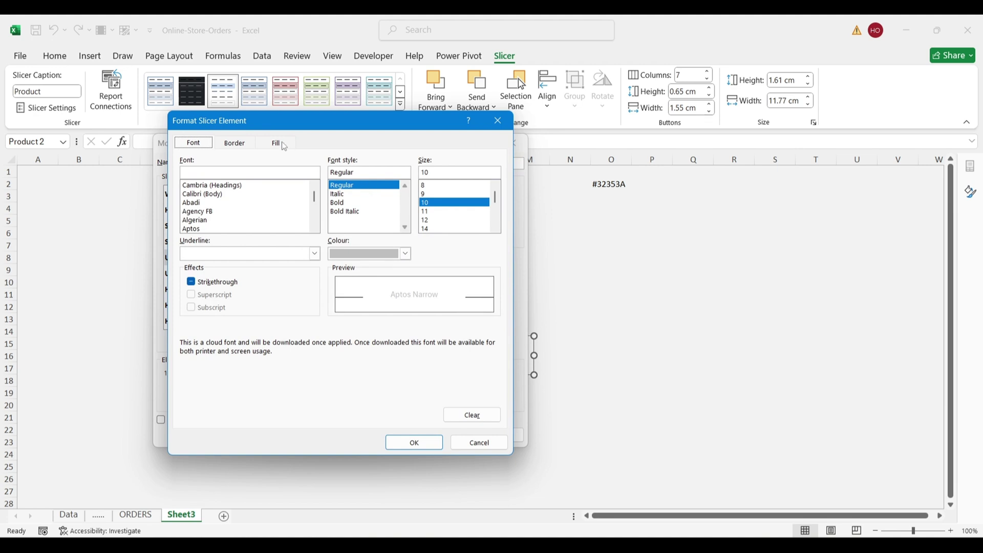
pyautogui.click(284, 146)
pyautogui.click(233, 148)
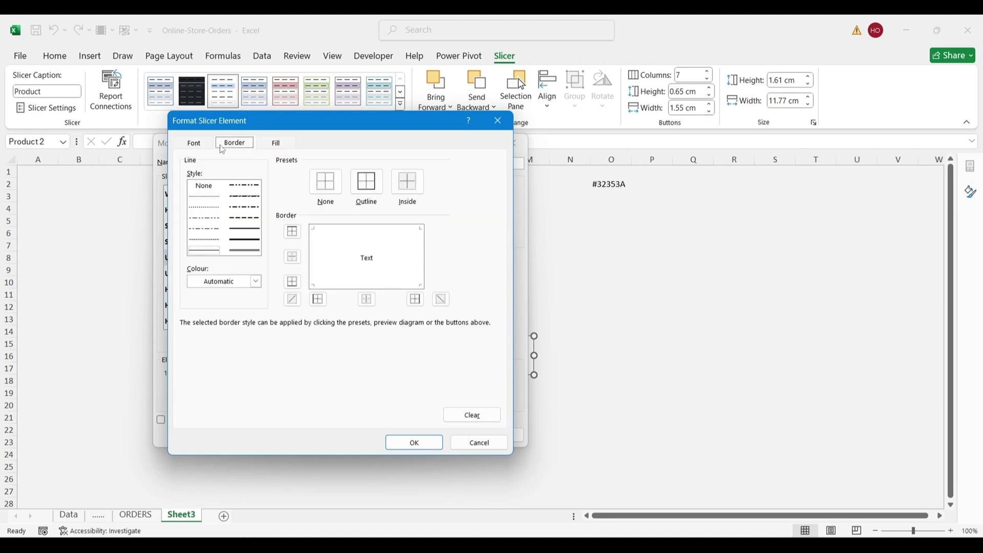
pyautogui.click(200, 149)
pyautogui.click(414, 443)
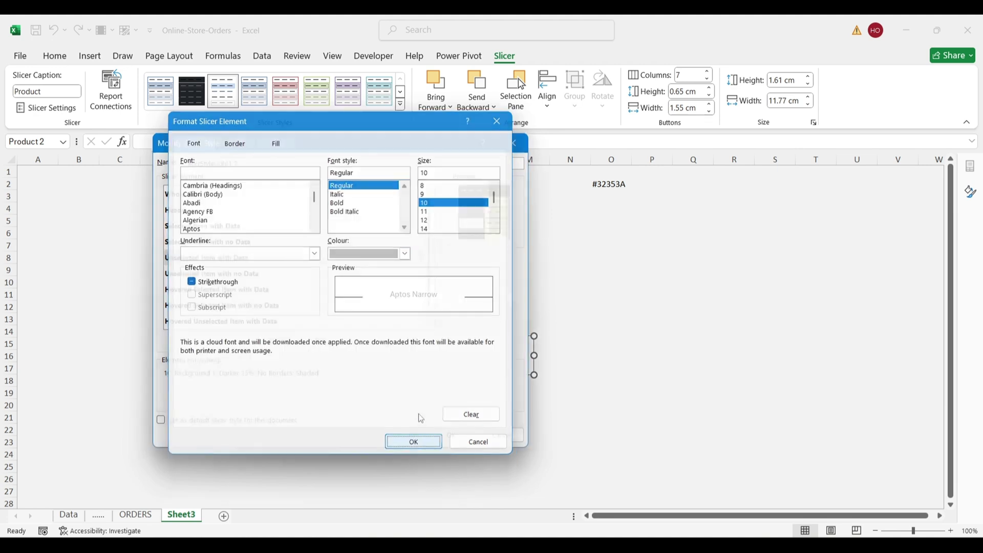
# Format Selected Item with no Data with hex #32353A fill, no borders and 10-point font.
pyautogui.click(243, 244)
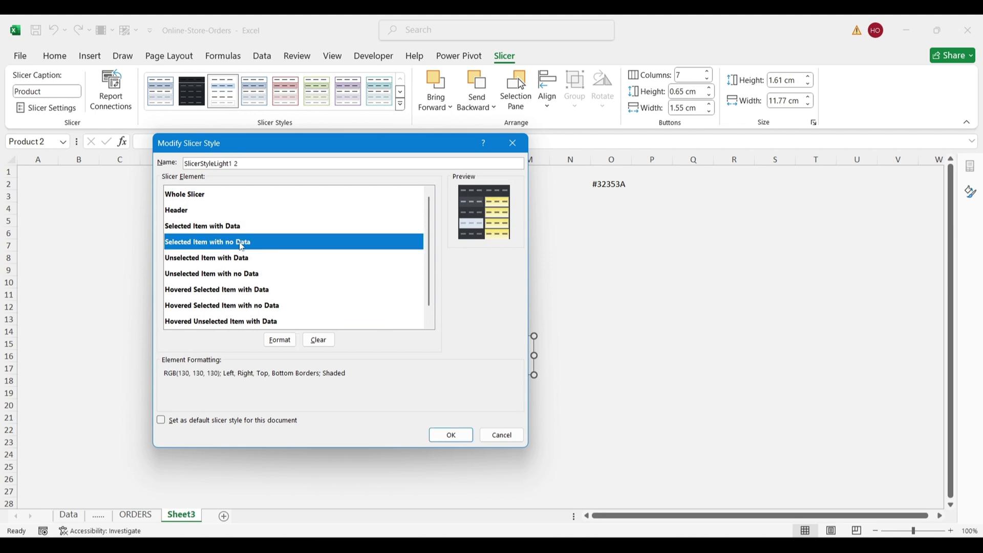
pyautogui.click(279, 340)
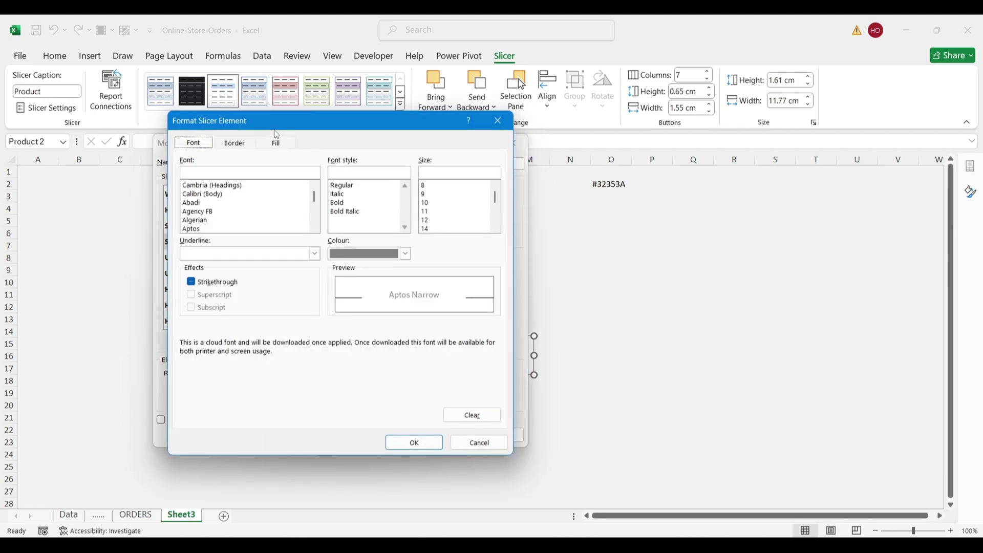
pyautogui.click(276, 142)
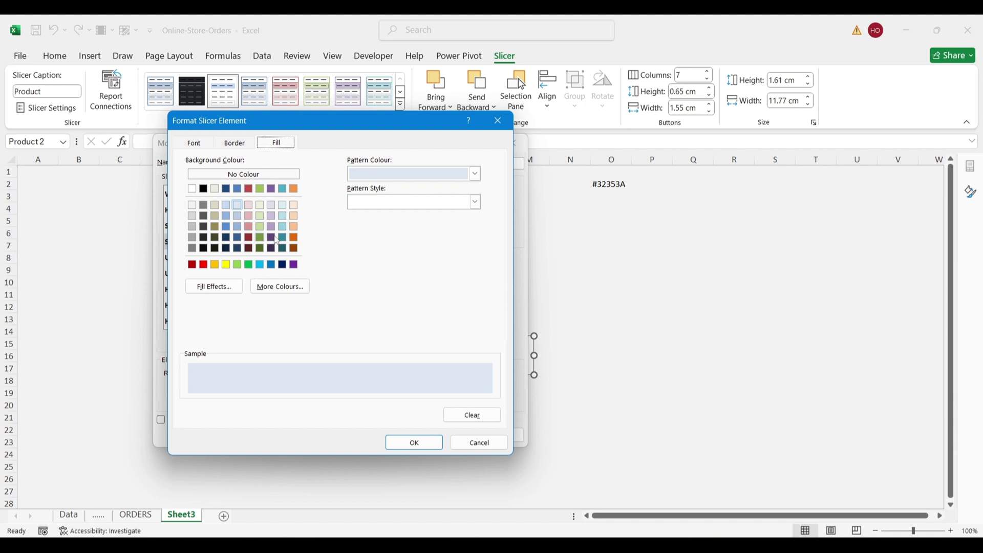
pyautogui.click(280, 288)
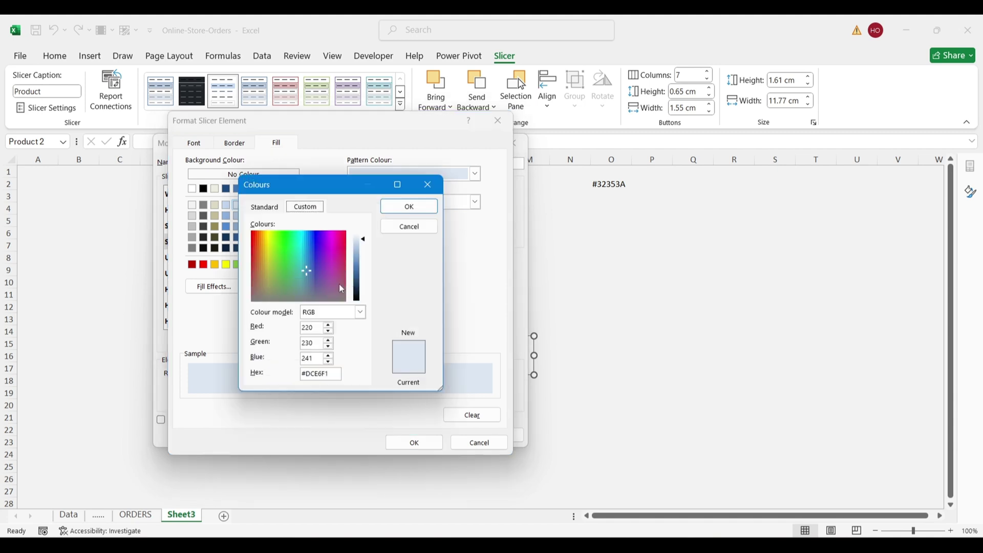
pyautogui.doubleClick(320, 374)
pyautogui.write('#32353A')
pyautogui.click(410, 207)
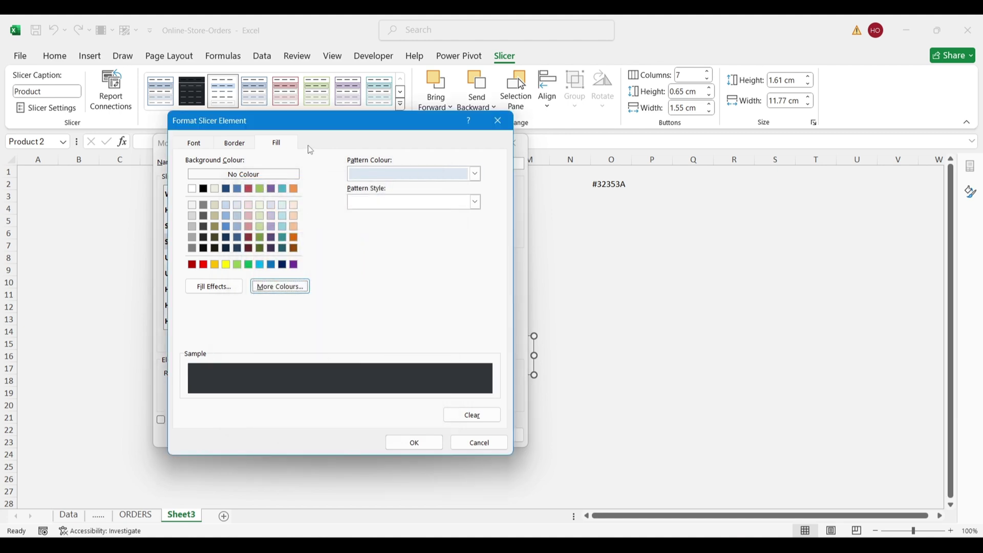
pyautogui.click(244, 145)
pyautogui.click(323, 183)
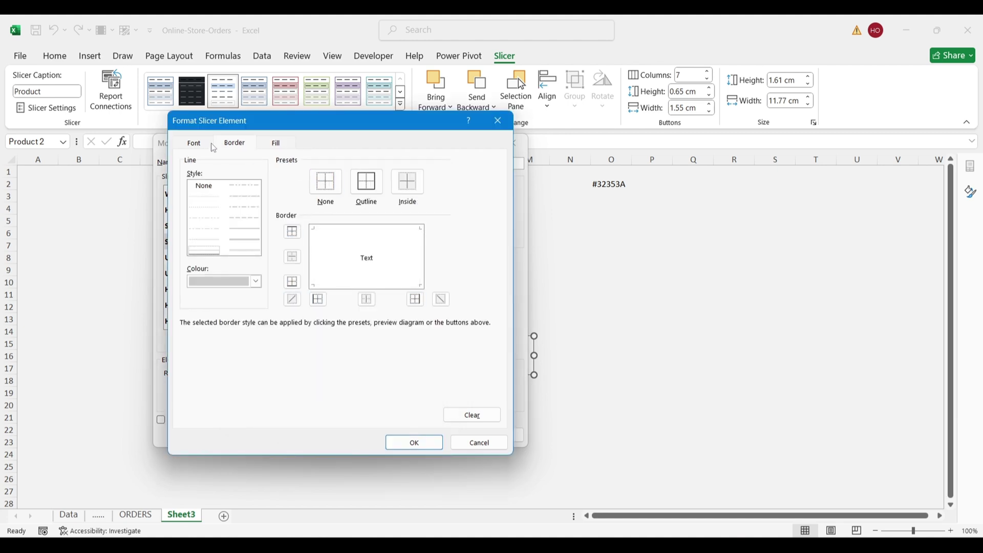
pyautogui.click(194, 143)
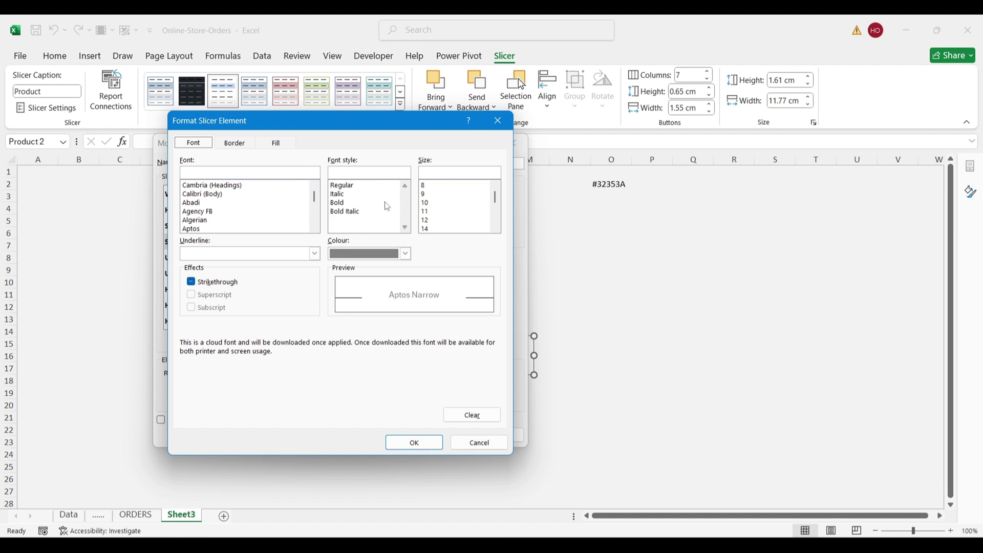
pyautogui.click(429, 203)
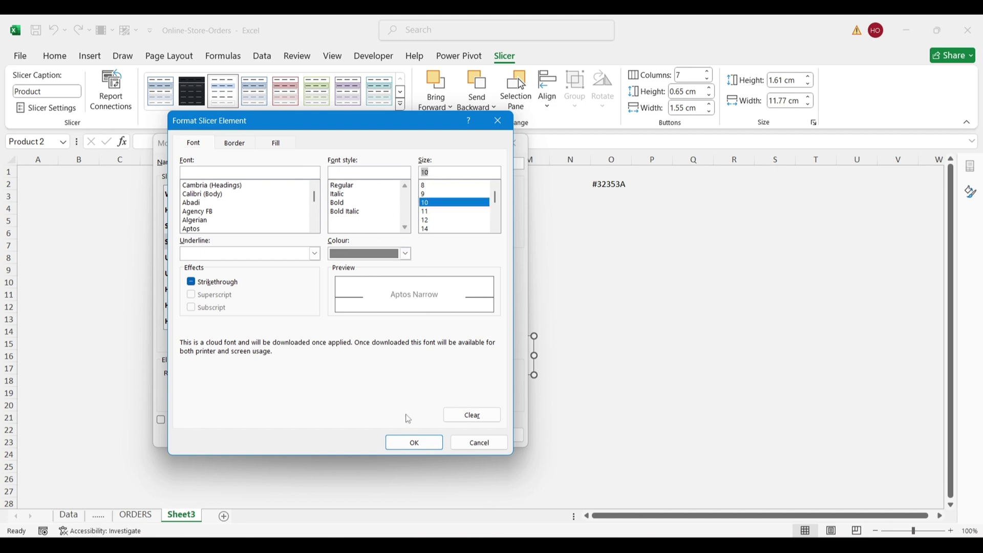
pyautogui.click(415, 442)
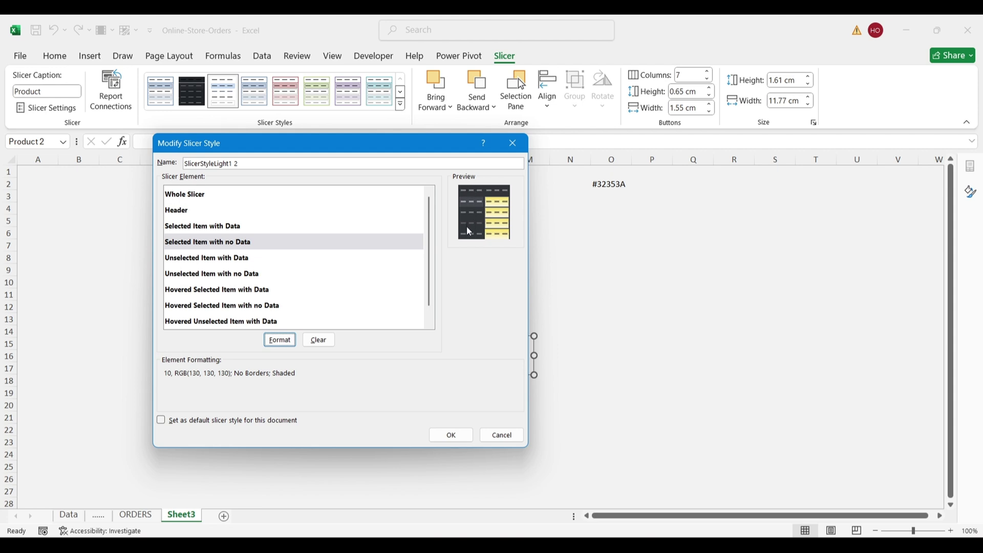
# Save the modified style, apply it to the Product slicer, and move the slicer onto the dark rectangle.
pyautogui.click(449, 435)
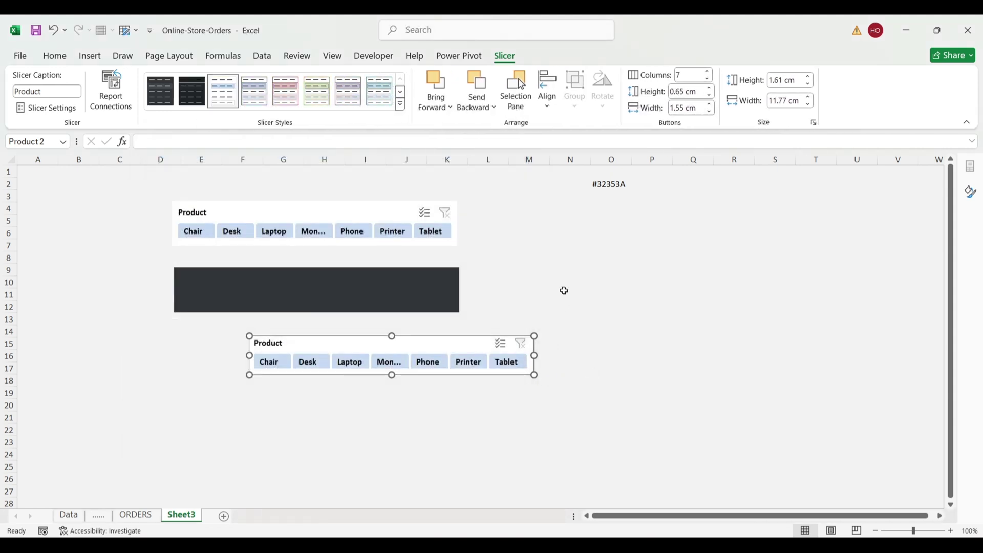
pyautogui.click(168, 100)
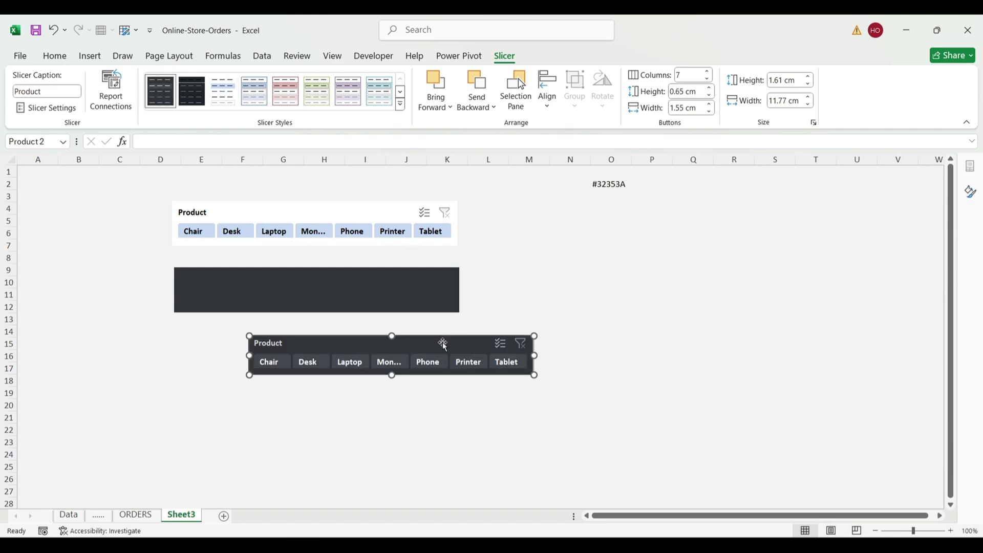
pyautogui.moveTo(442, 342); pyautogui.dragTo(369, 279)
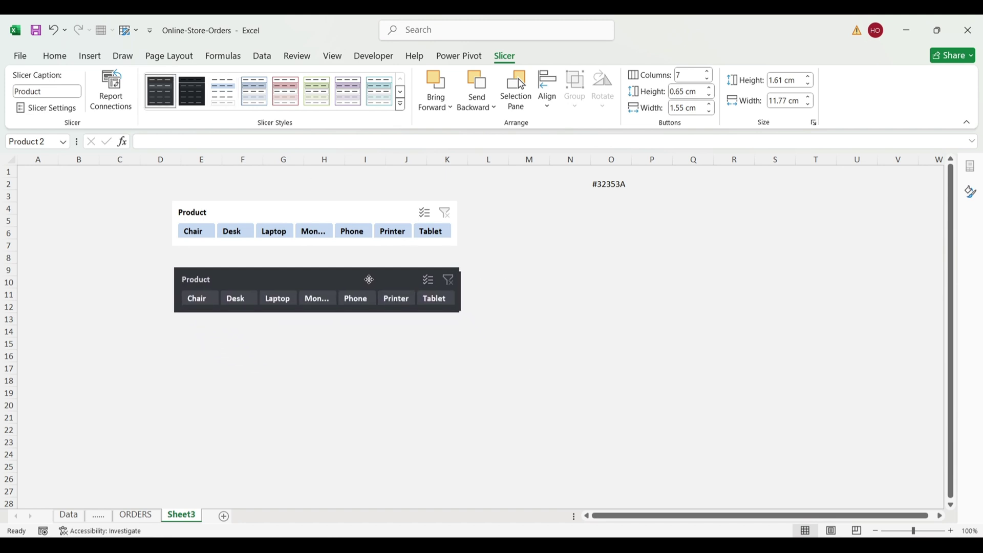
pyautogui.click(541, 304)
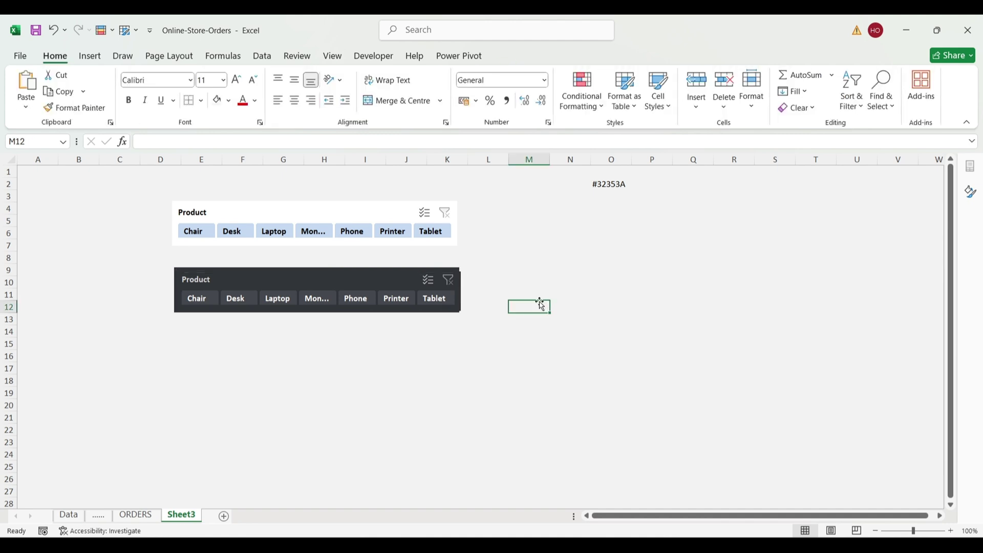
# Filter the dark slicer in turn by Tablet, Printer, Phone, the fourth product, Laptop, Desk and Chair.
pyautogui.click(445, 298)
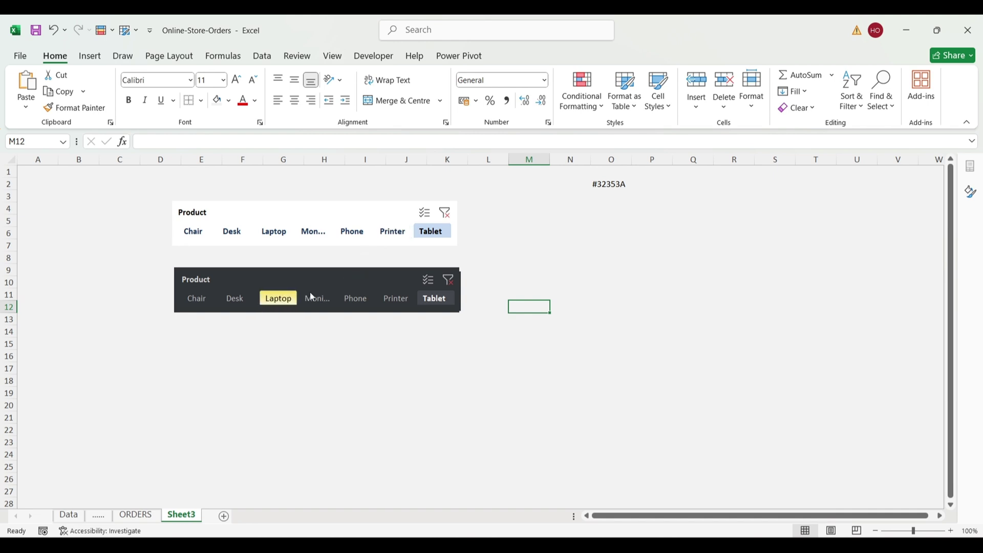
pyautogui.click(416, 300)
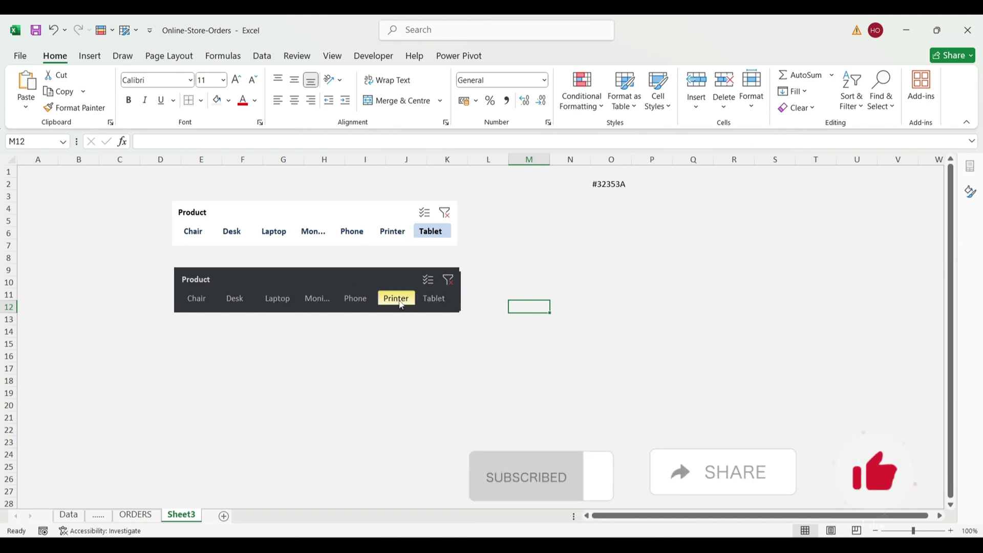
pyautogui.click(397, 298)
pyautogui.click(355, 300)
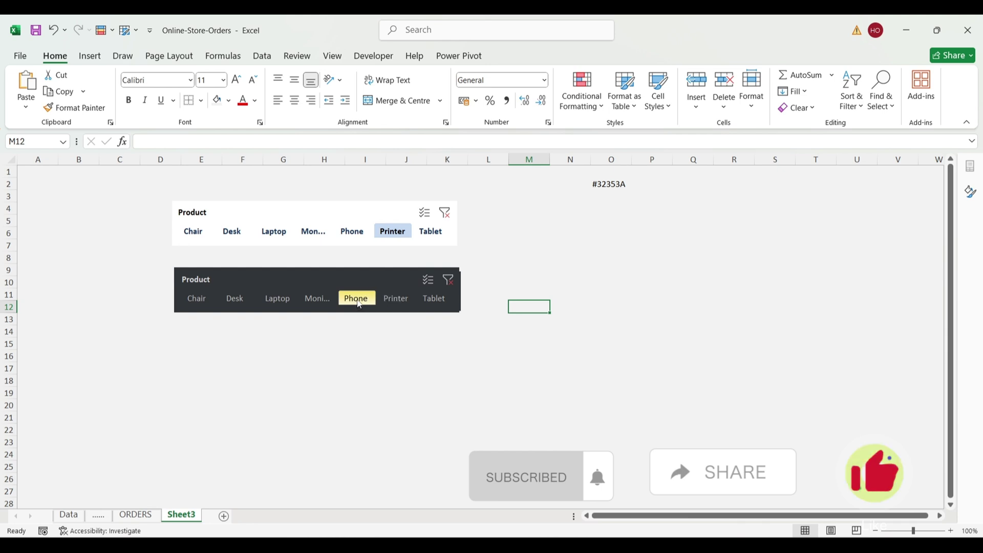
pyautogui.click(319, 300)
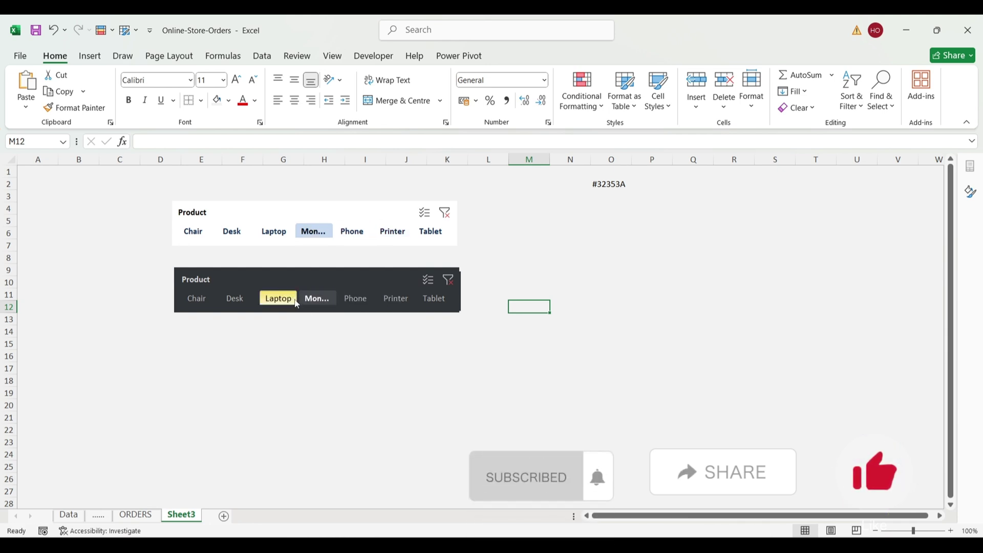
pyautogui.click(276, 298)
pyautogui.click(233, 298)
pyautogui.click(198, 299)
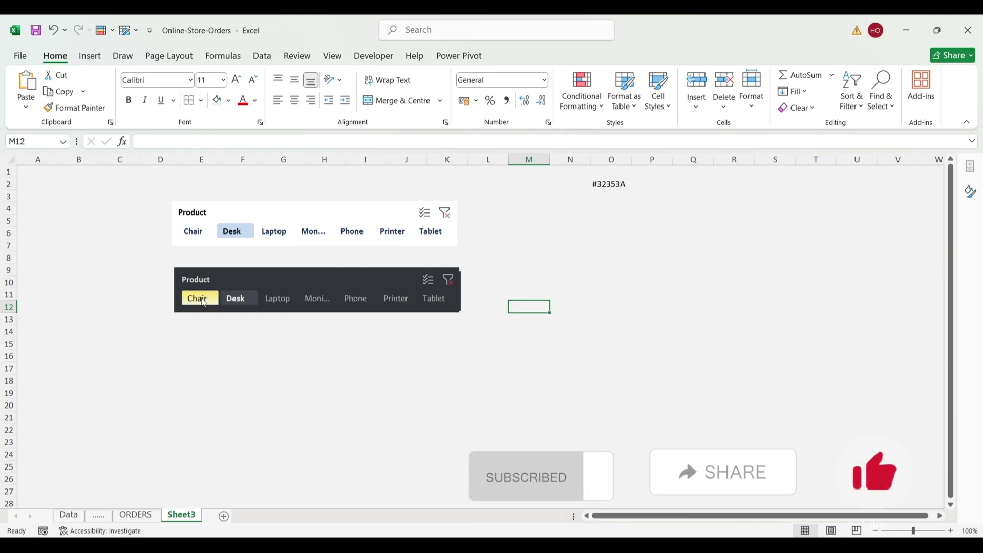